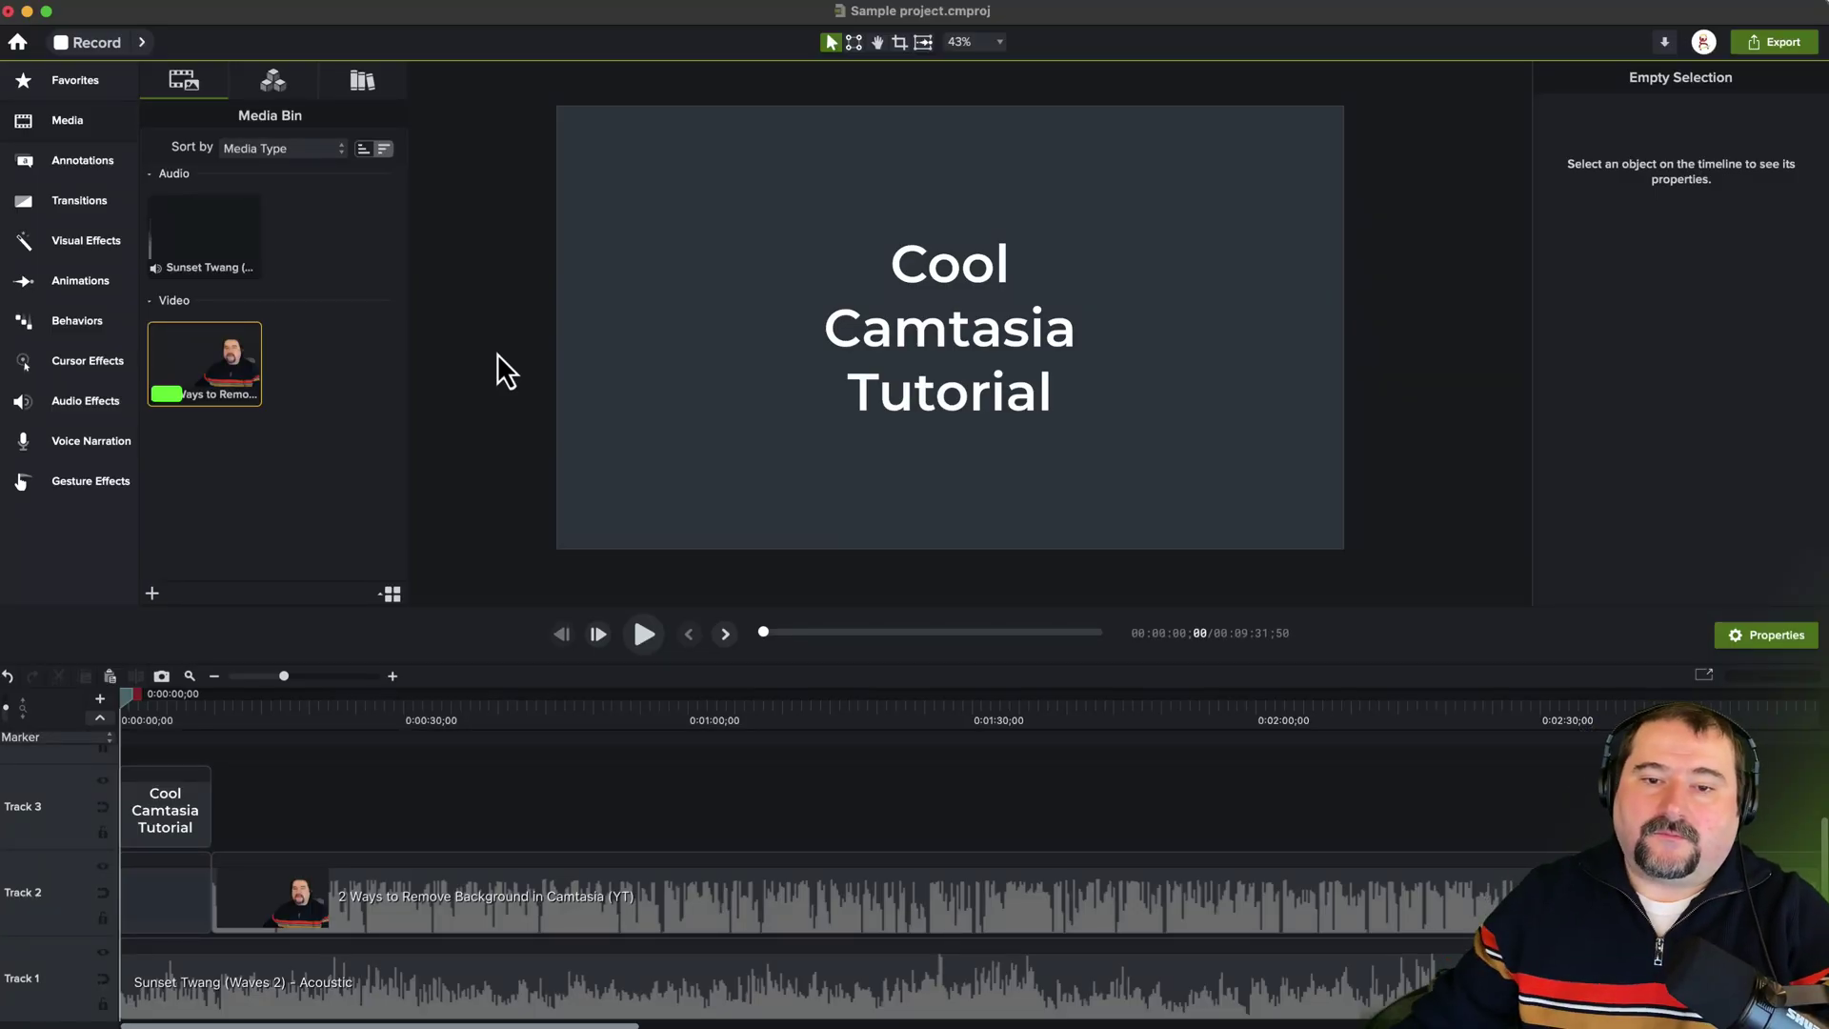
Step: Deselect the library video, show the Audio Effects library, and enlarge the timeline to reveal all four tracks
left_click(306, 428)
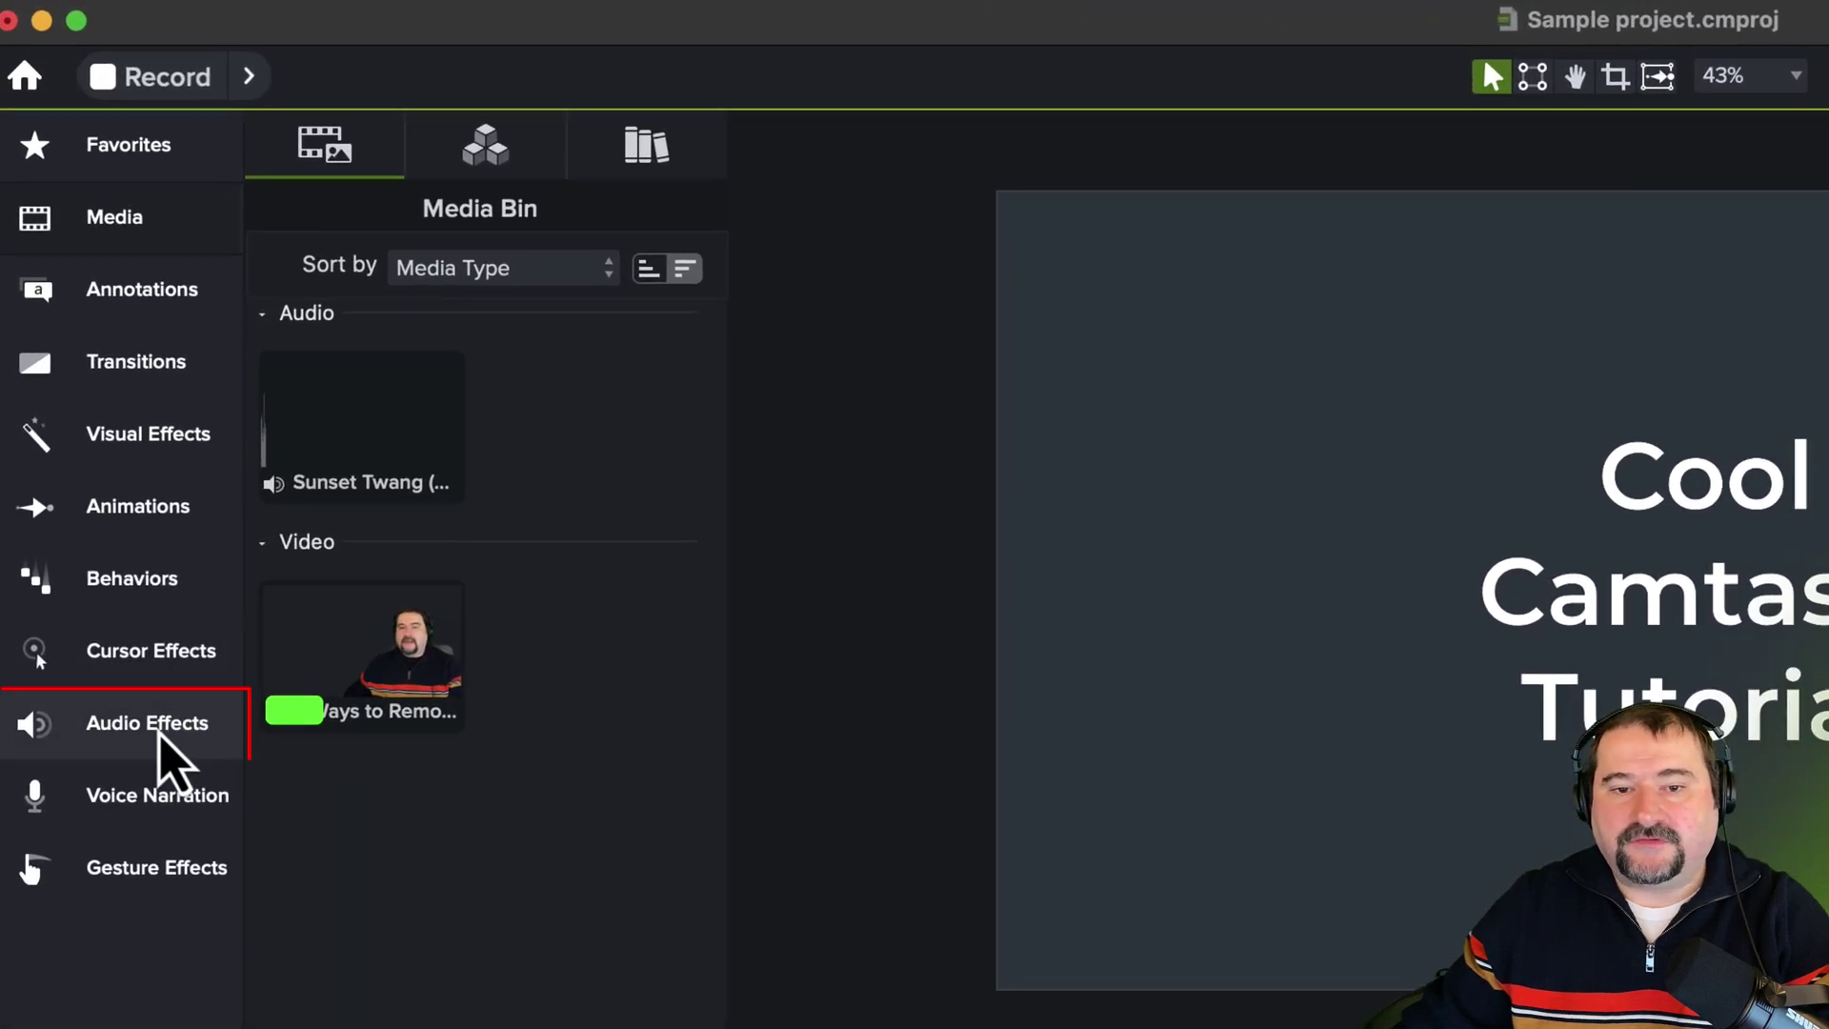
left_click(138, 731)
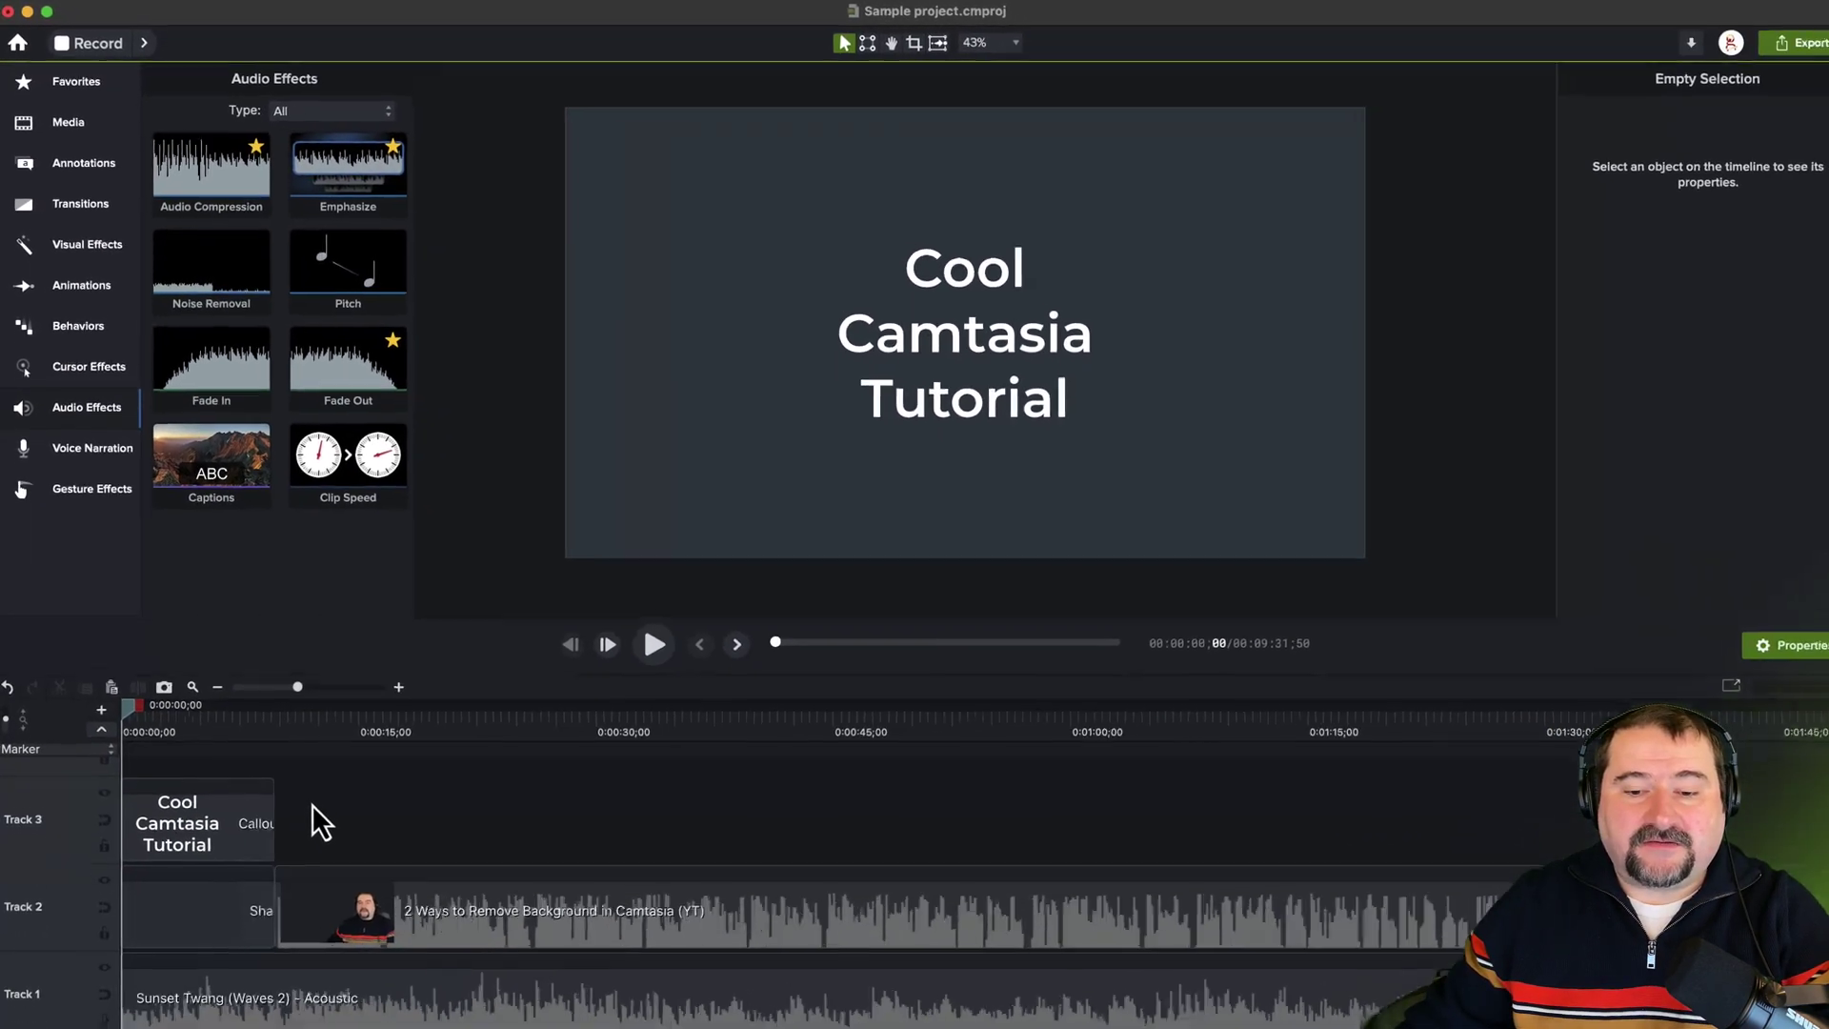
scroll(484, 815, "up", 3)
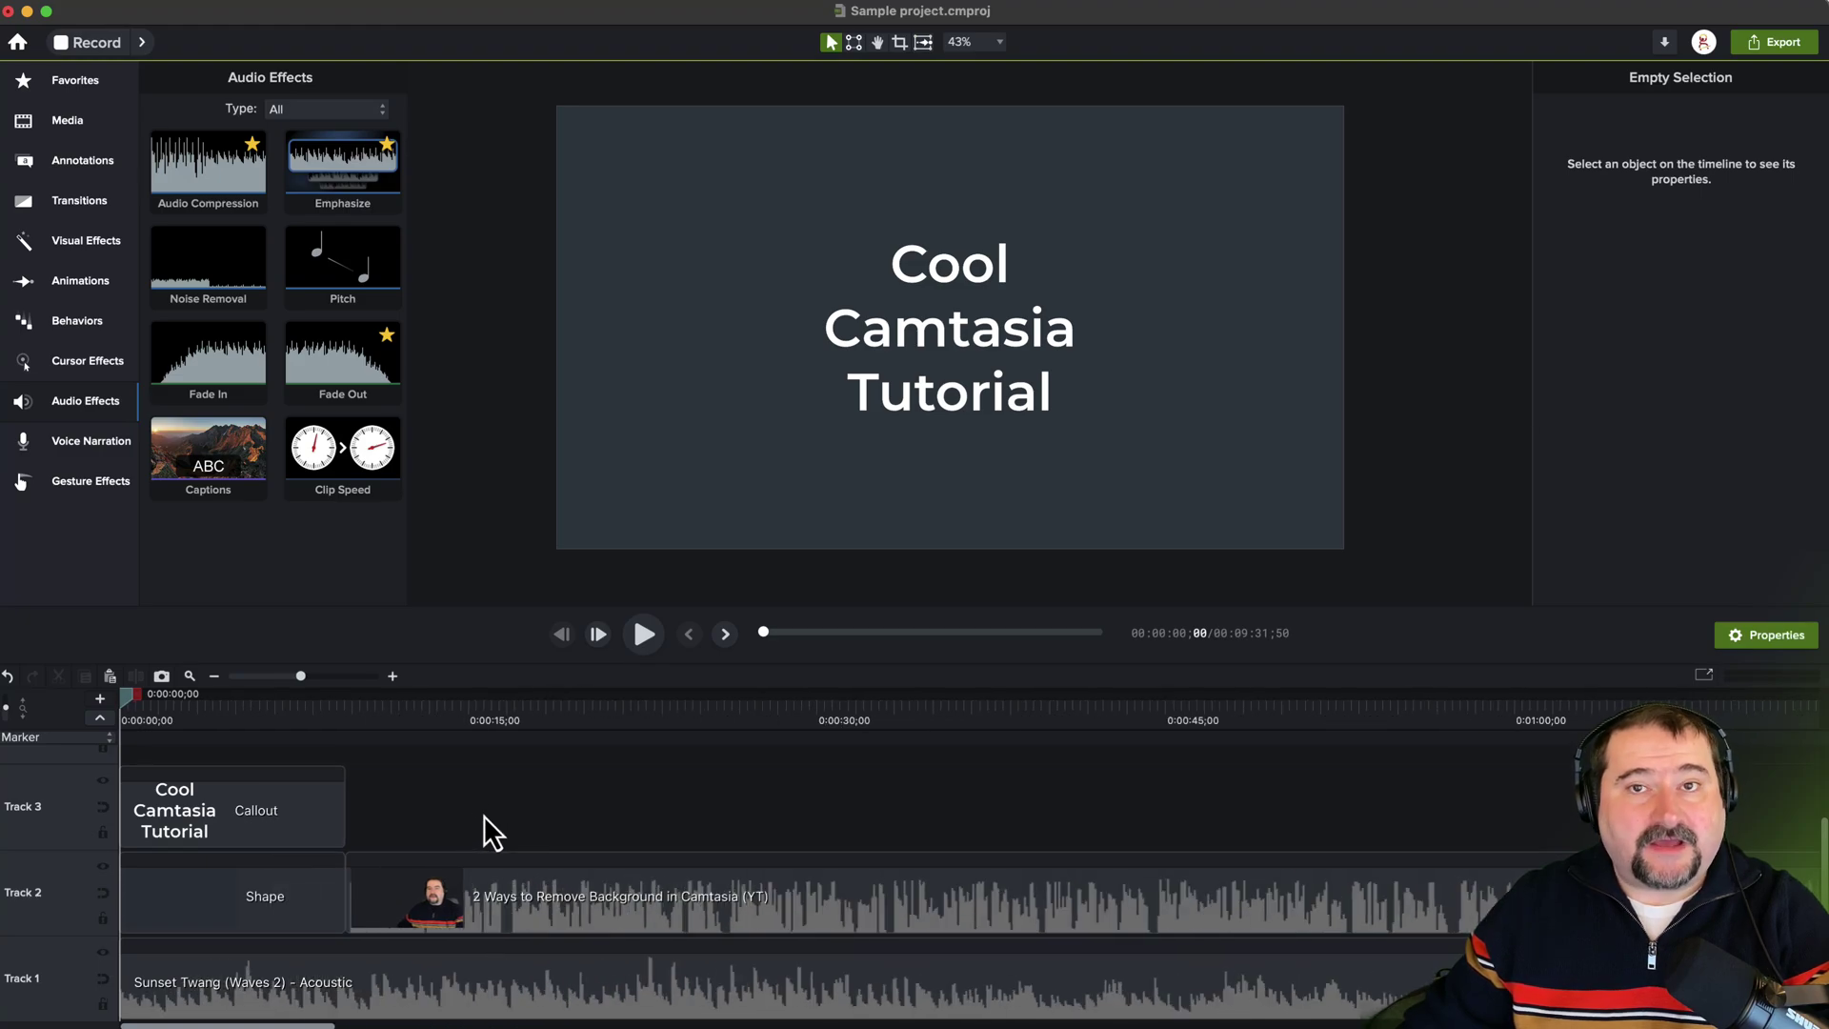
left_click_drag(592, 654, 591, 600)
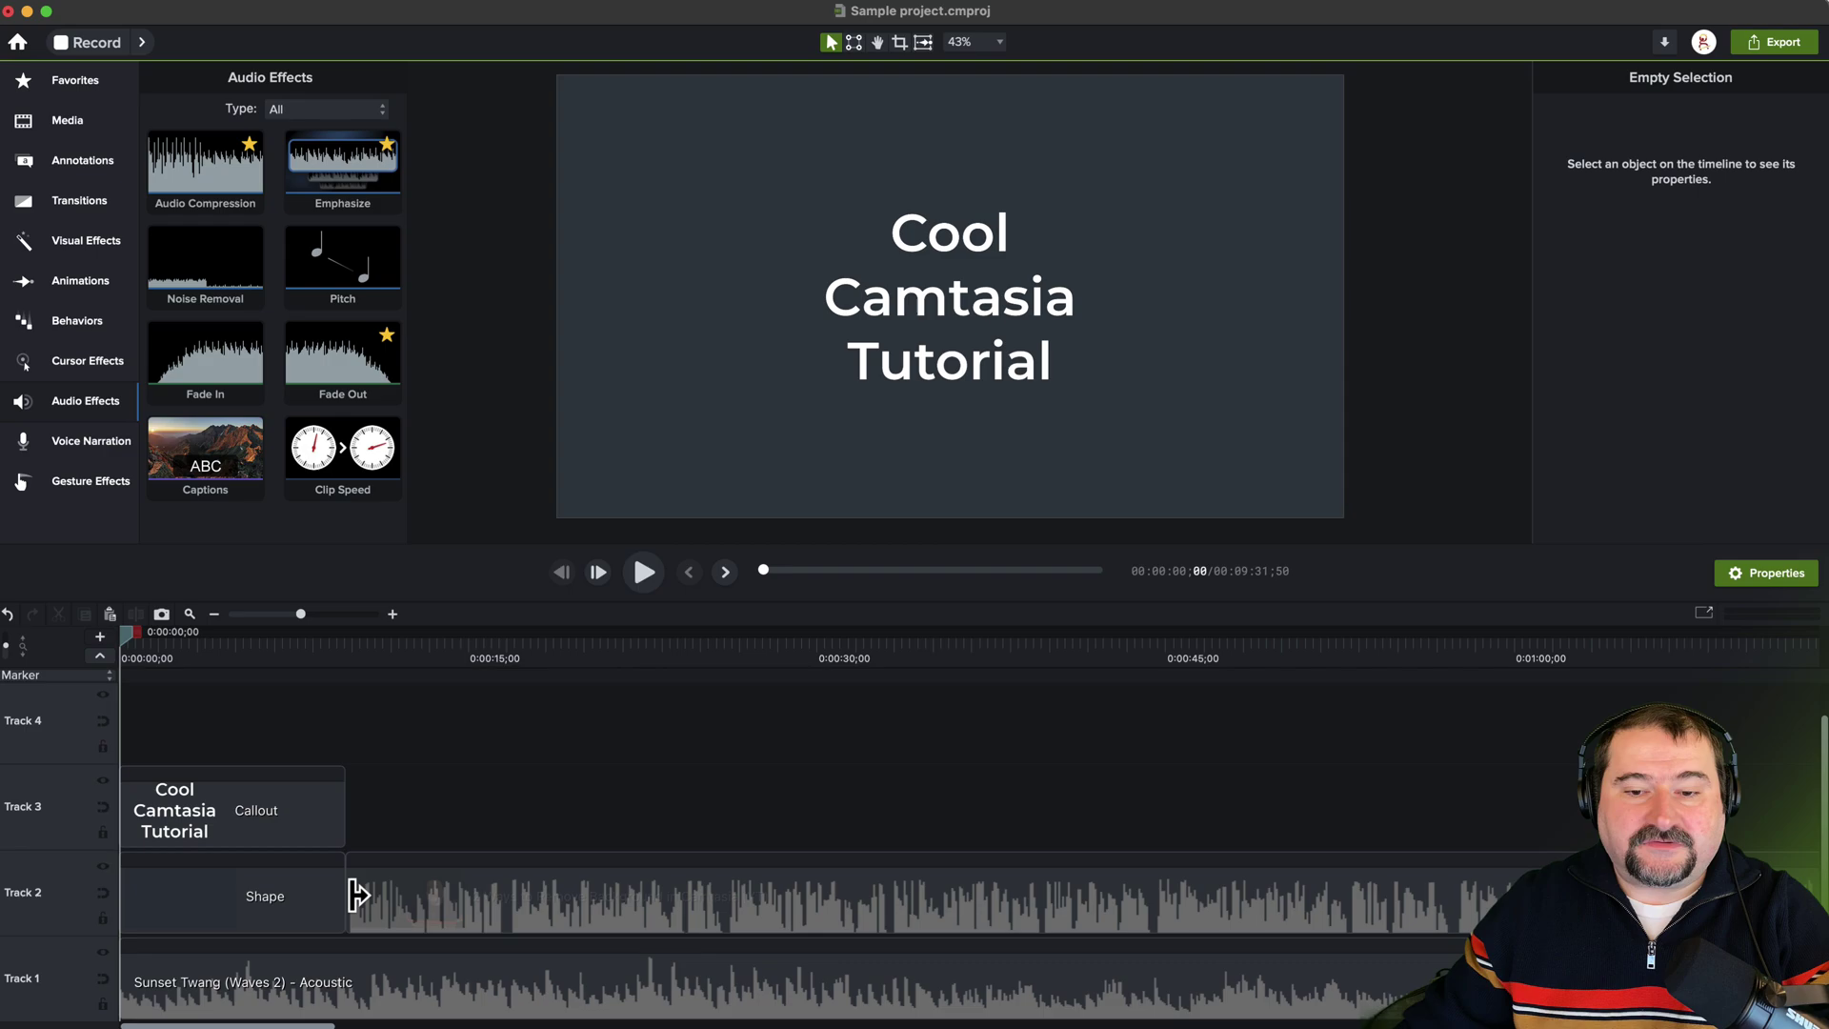
Step: Scrub the playhead from about nine seconds through the title-to-video change, then back to the title callout
left_click(339, 643)
left_click_drag(339, 644, 421, 659)
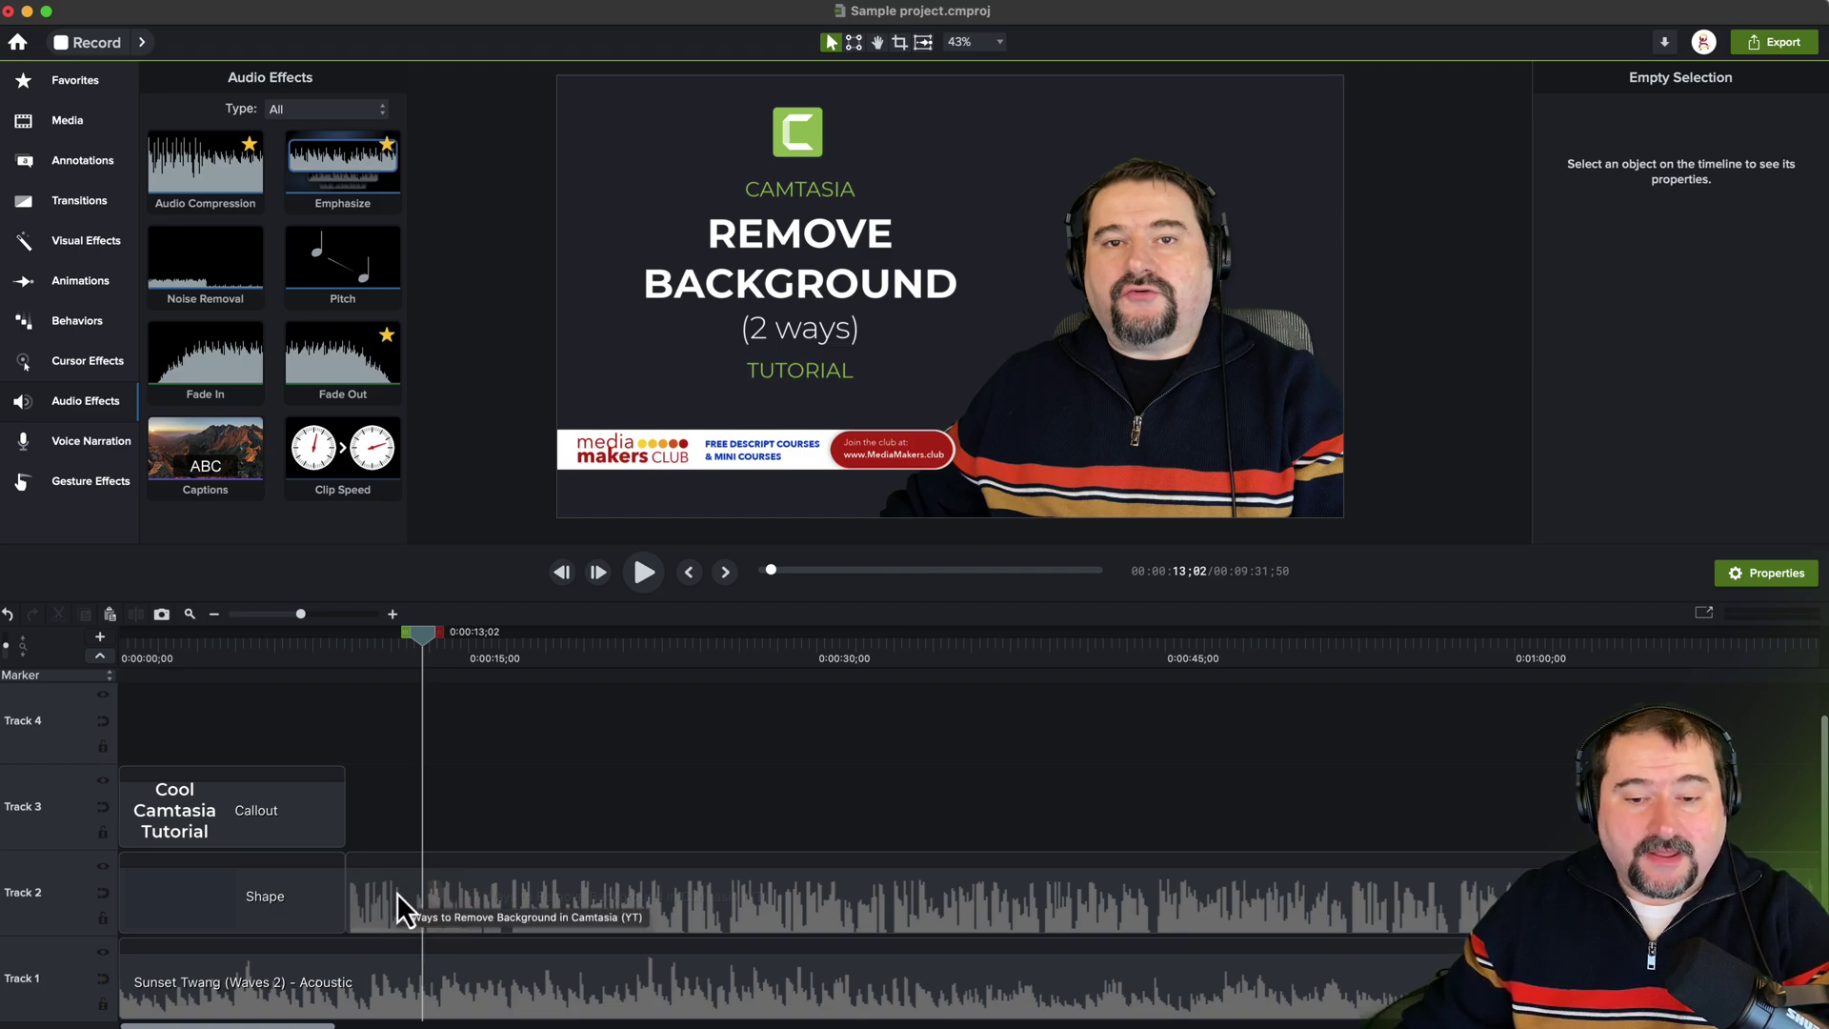
left_click(225, 644)
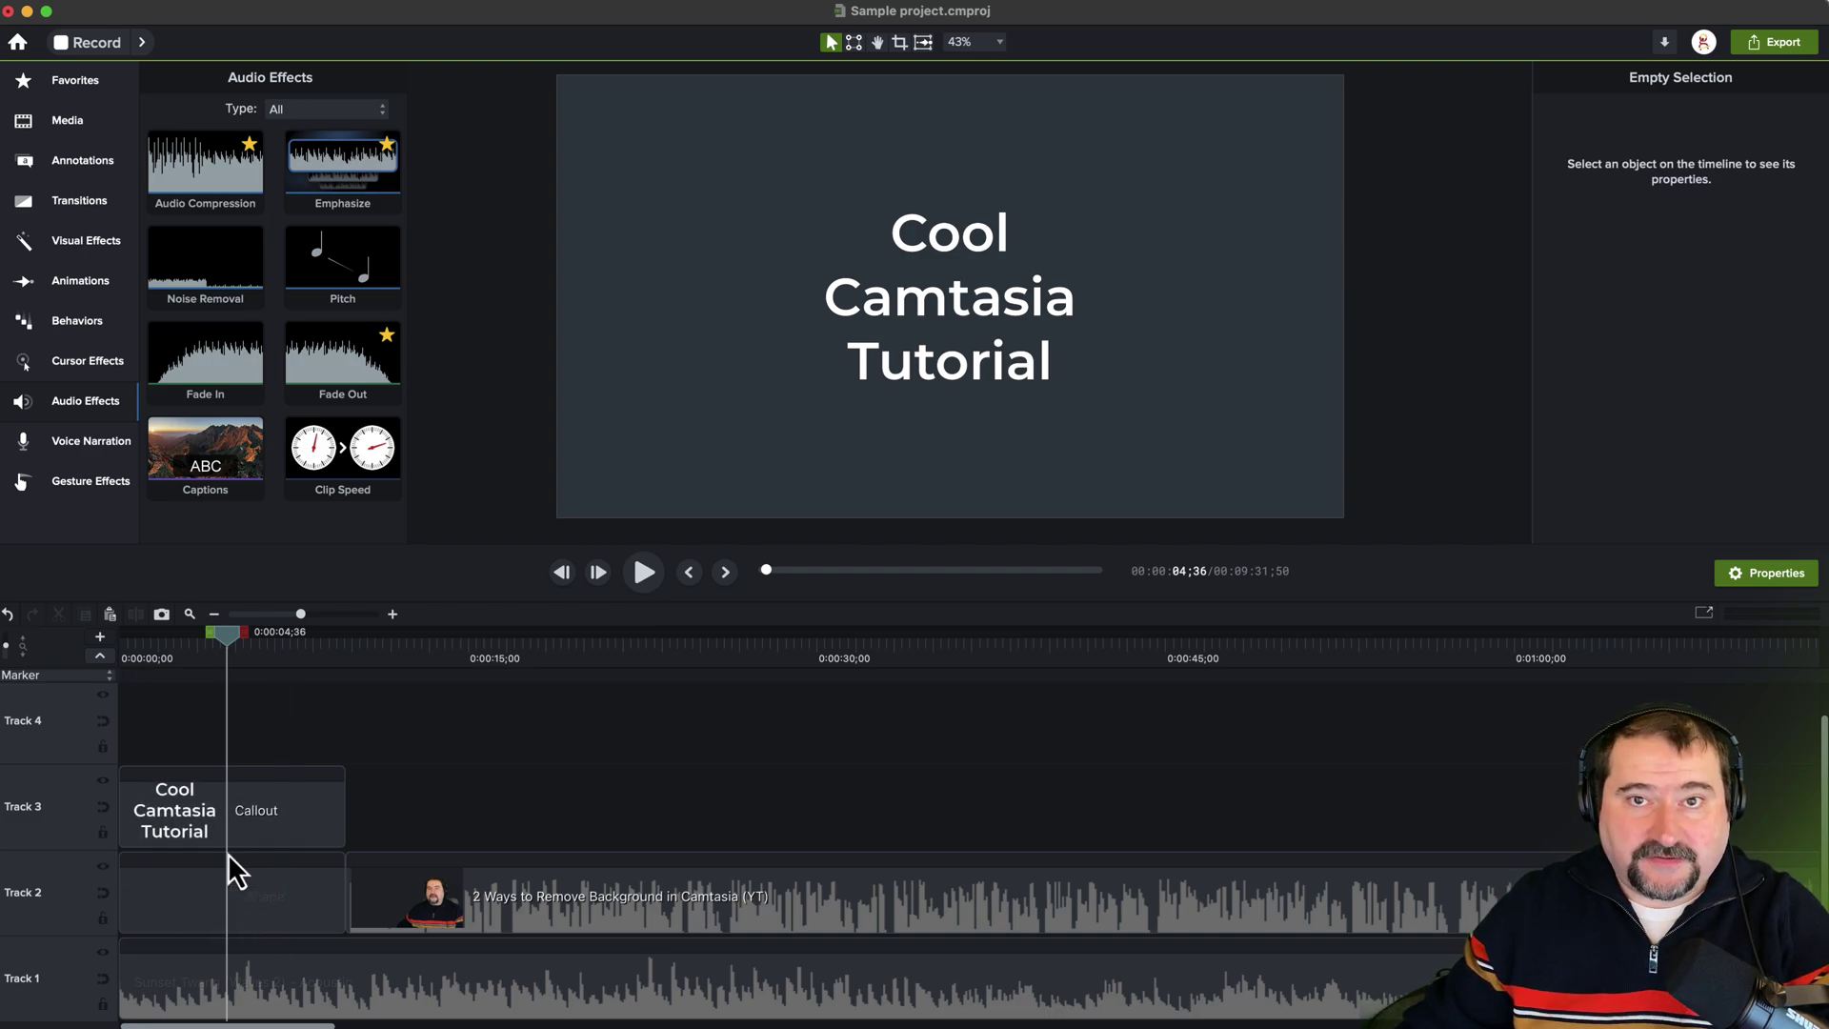
Step: Rename the bottom Sunset Twang track to 'Music'
double_click(21, 979)
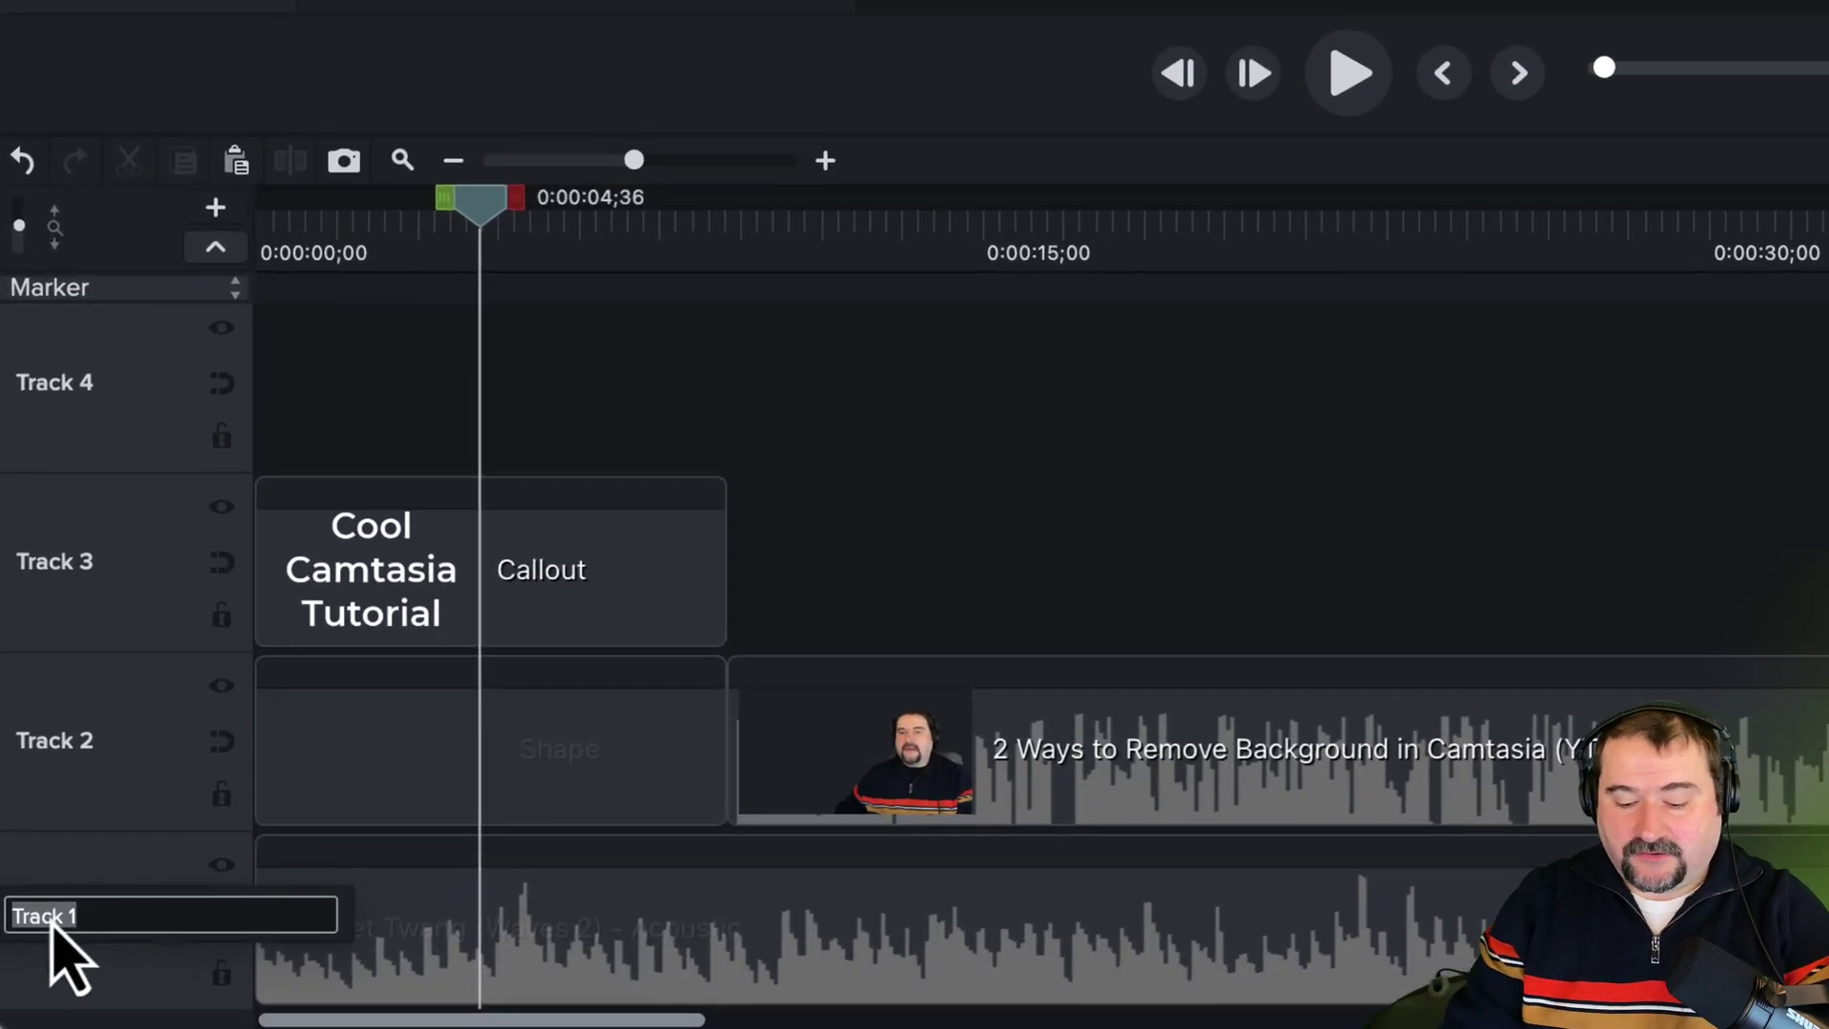
type("Music")
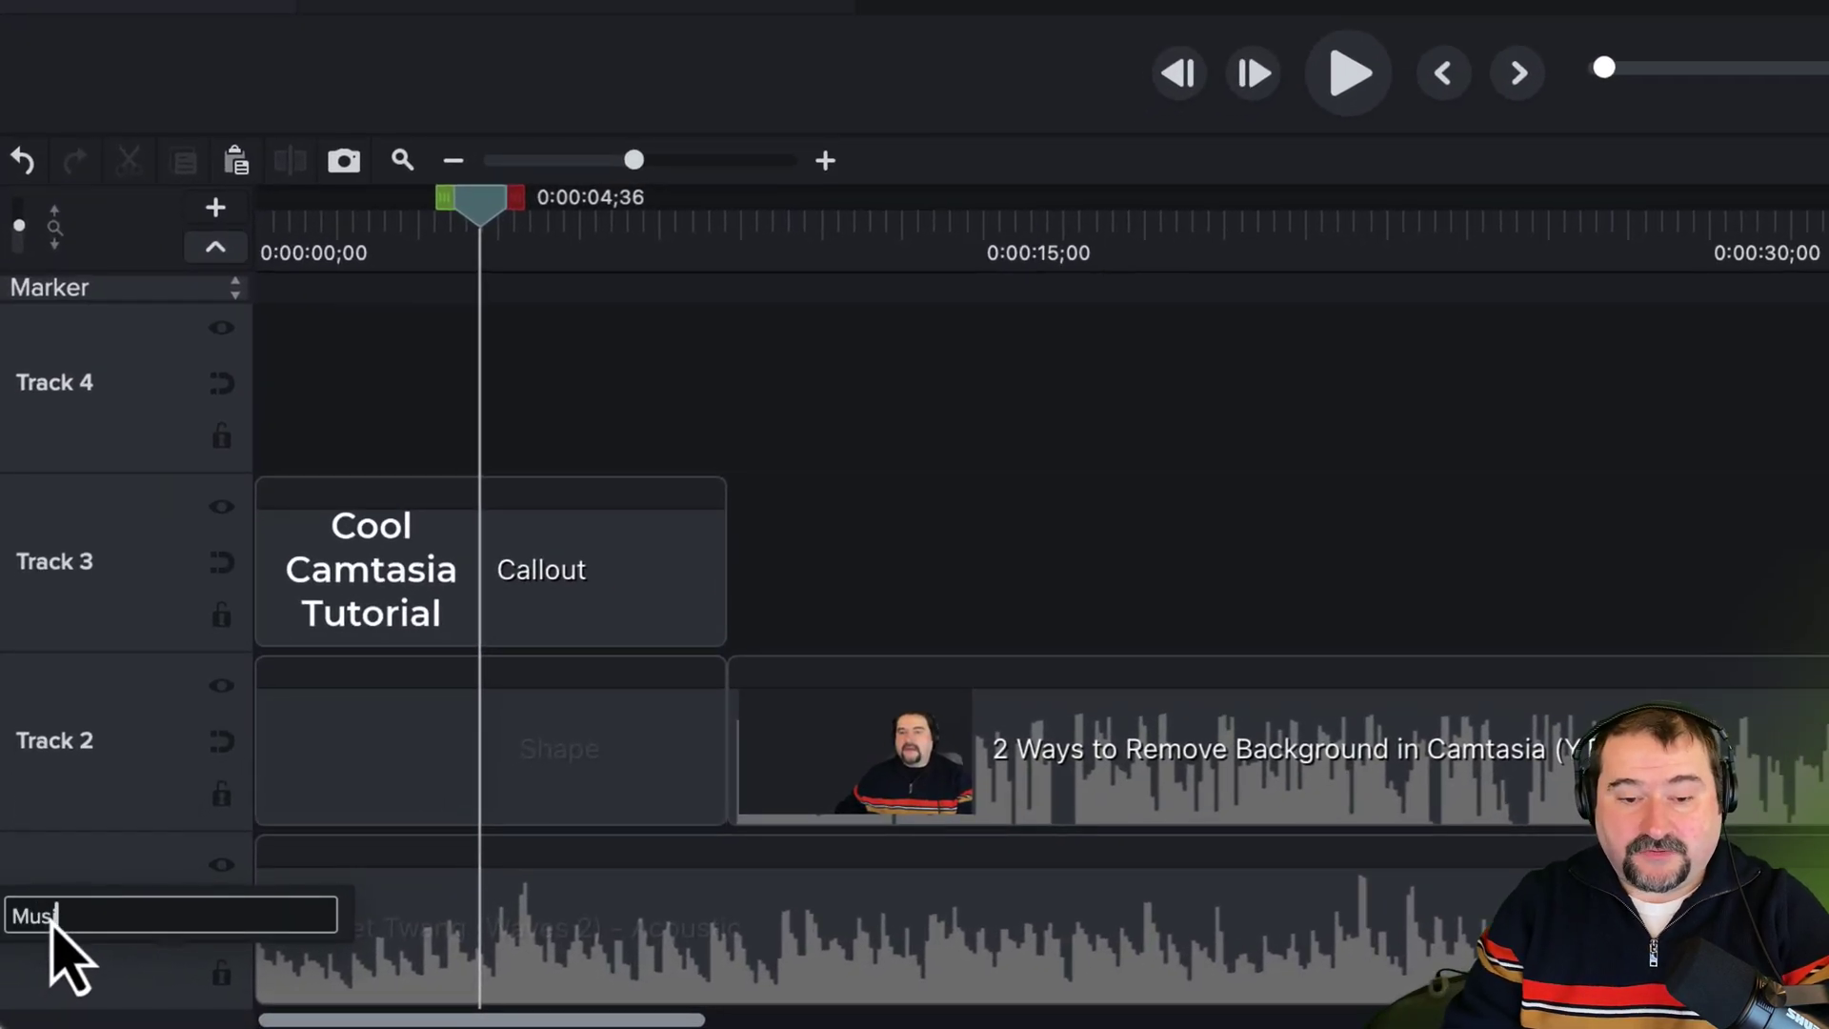
key("Return")
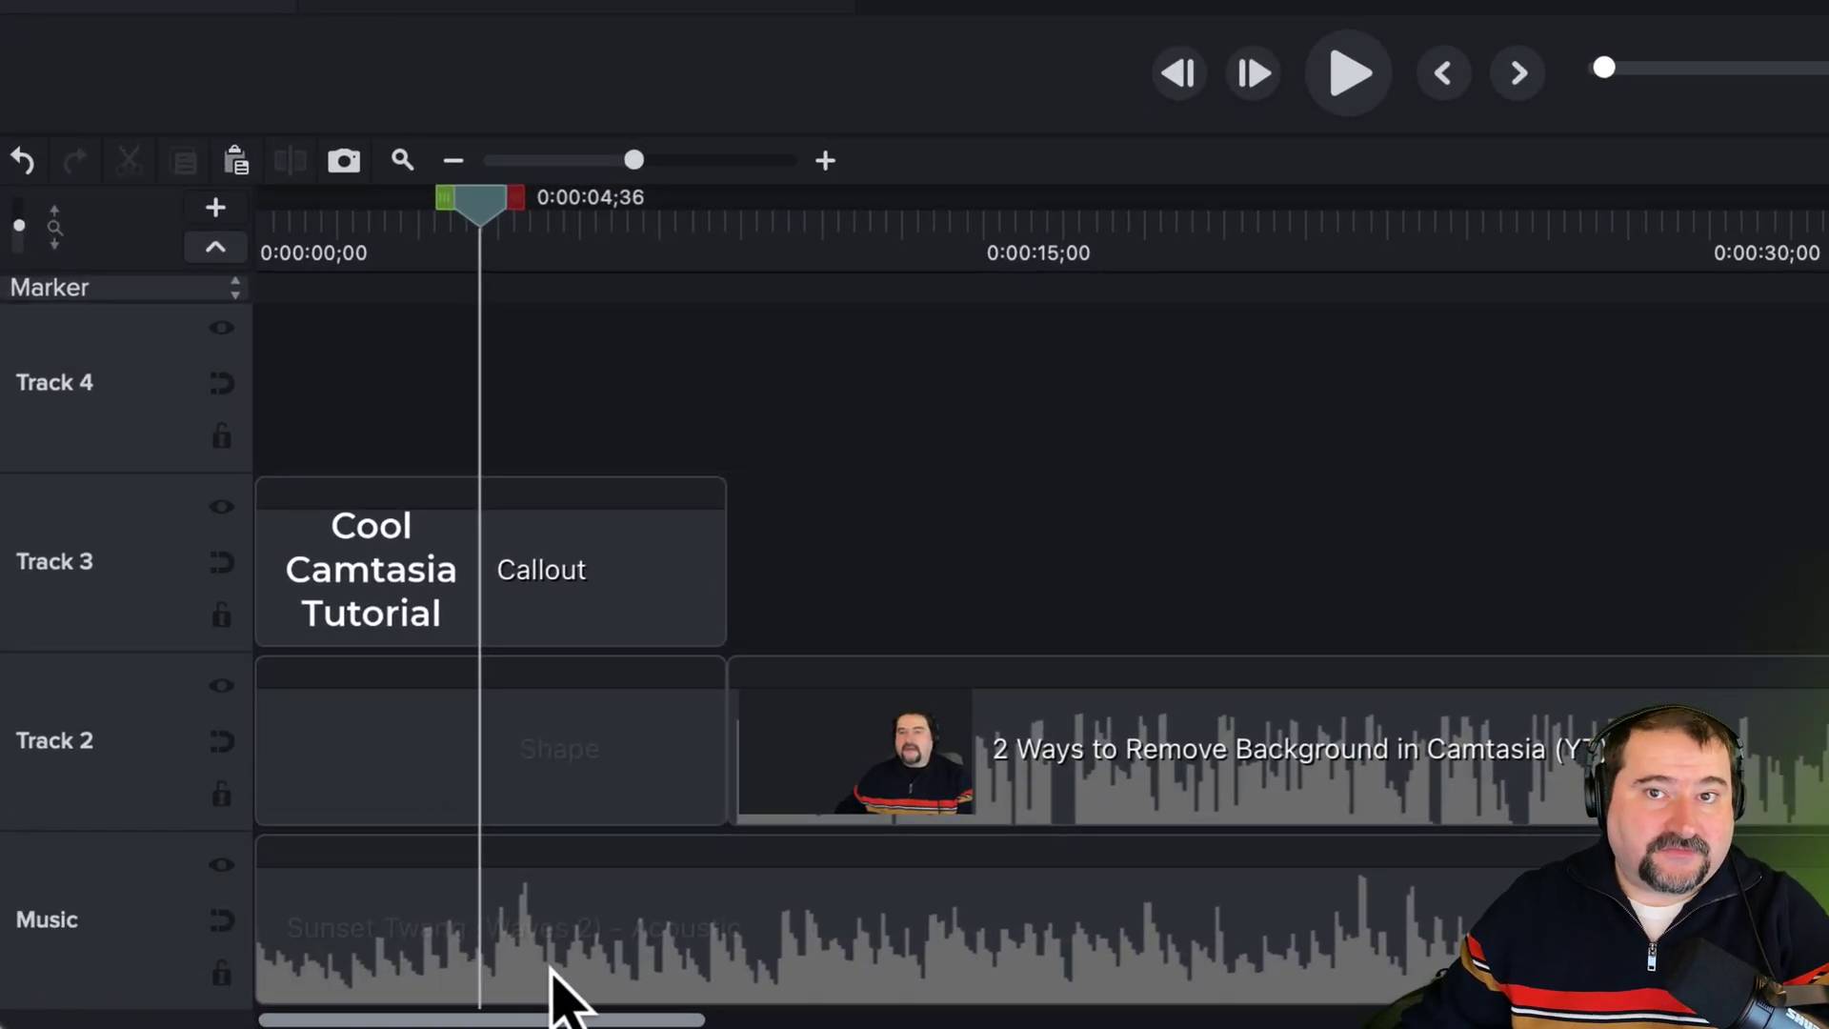
Step: Move the playhead slightly later and play the opening, then stop
left_click_drag(489, 212, 563, 223)
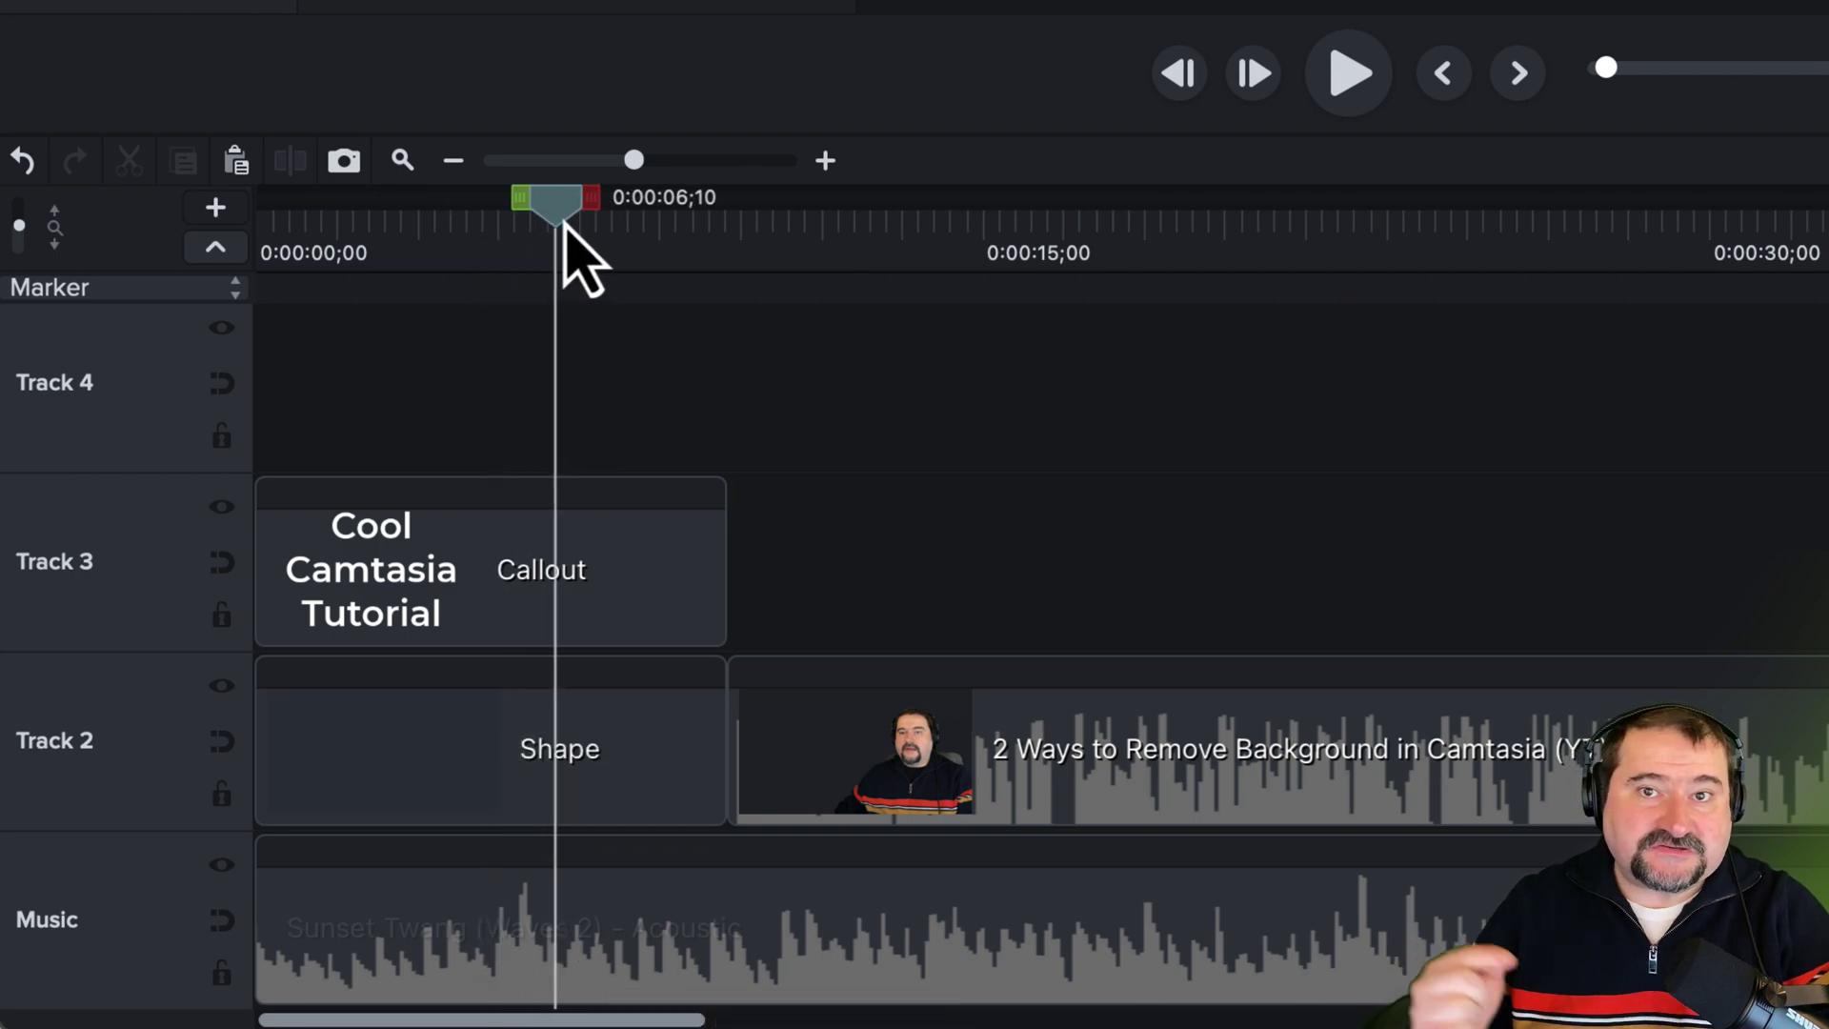
key("space")
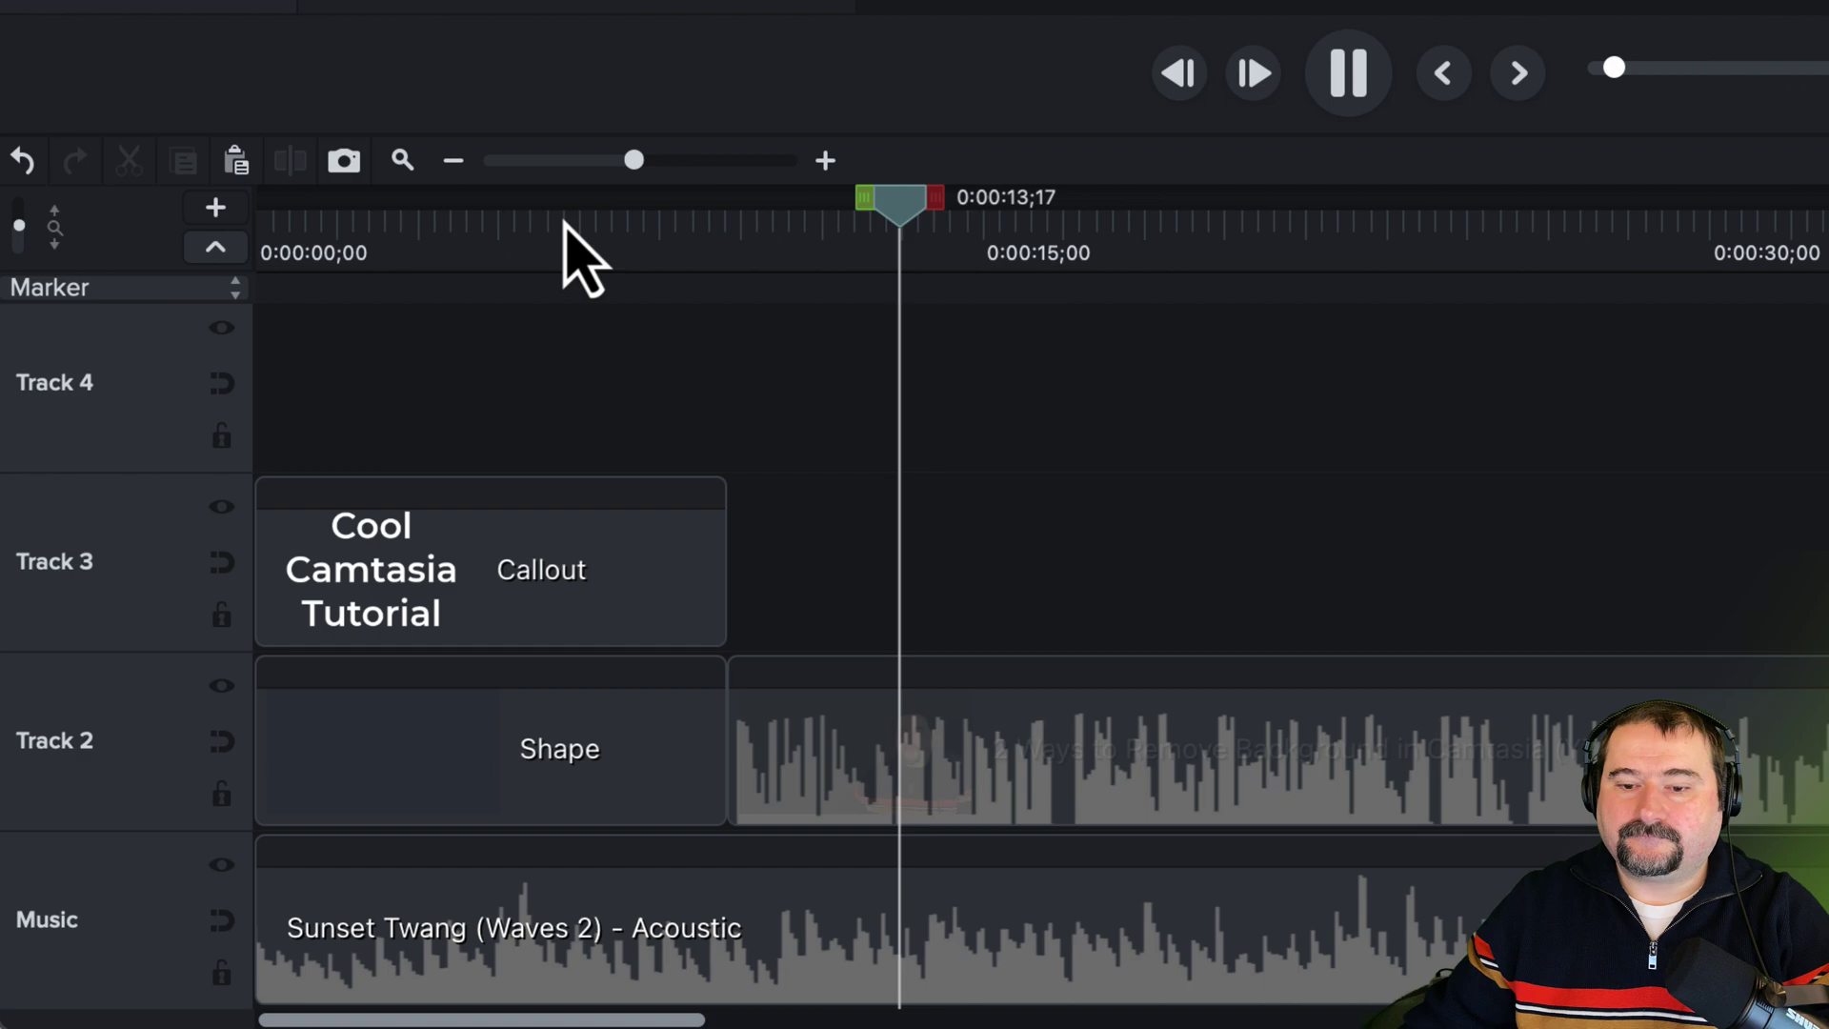
key("space")
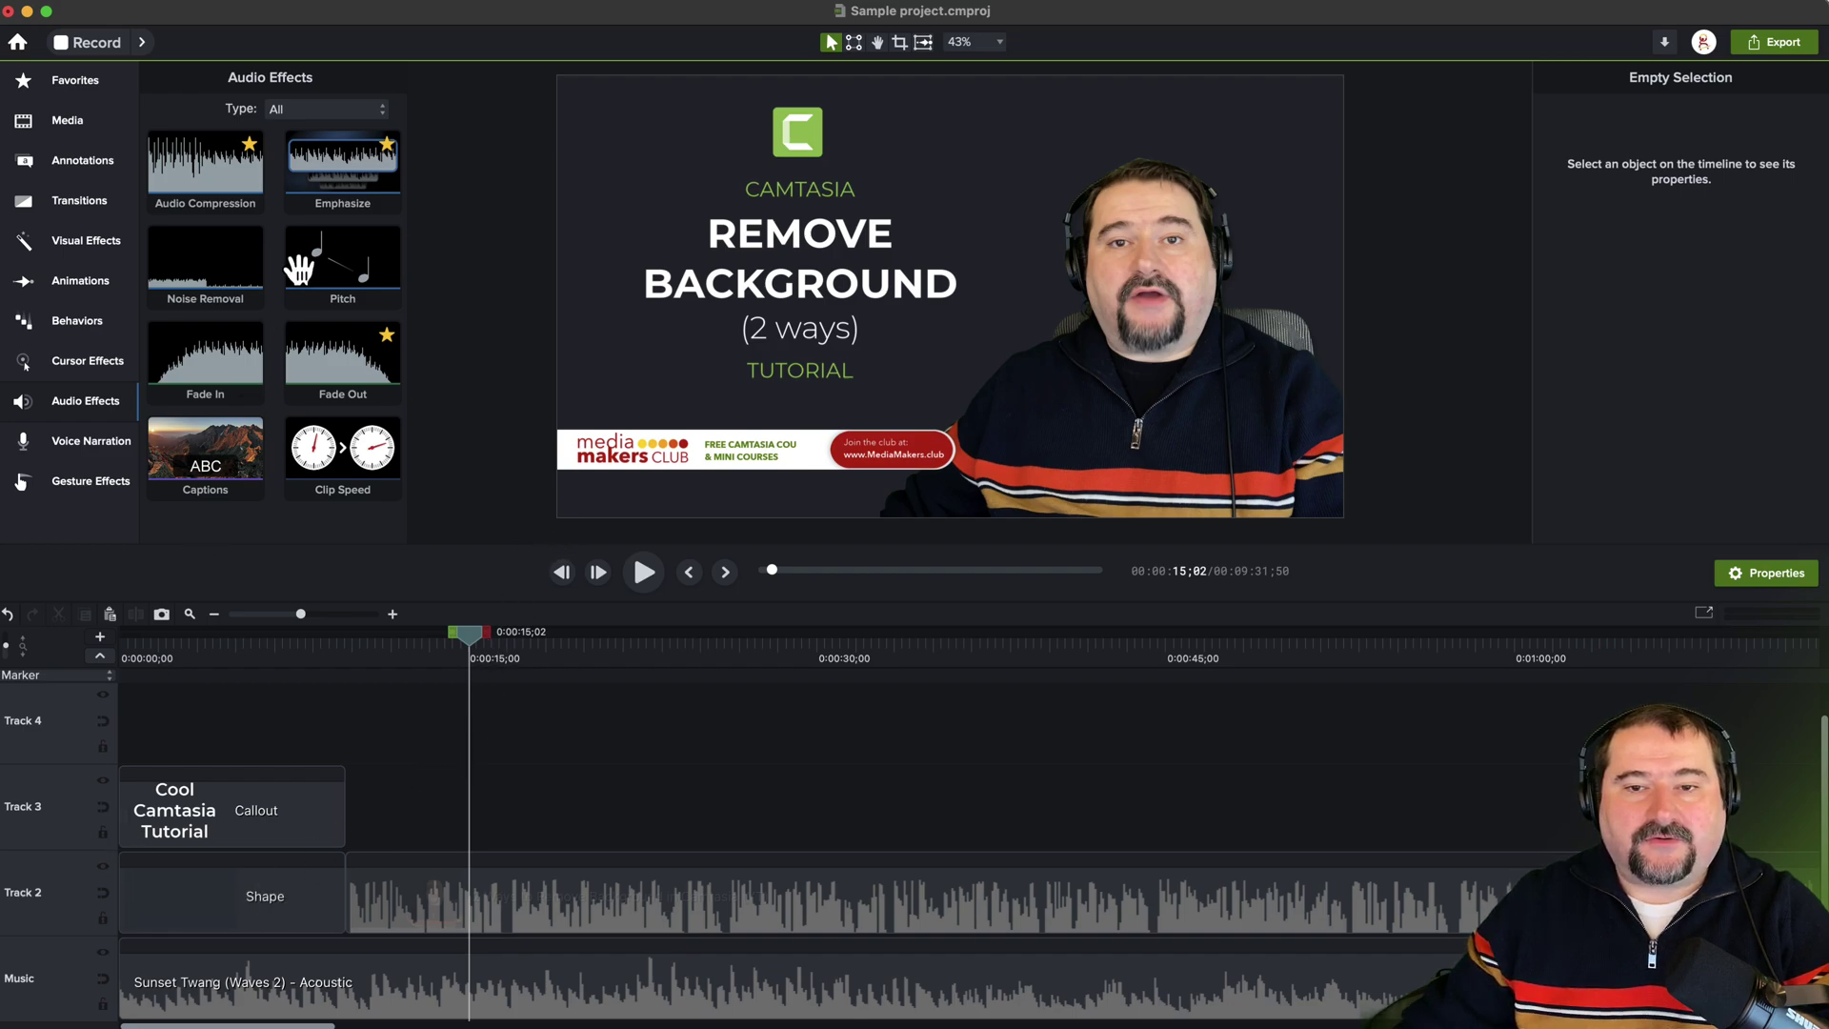
Step: Drop Emphasize onto the '2 Ways to Remove Background in Camtasia (YT)' clip and collapse the Audiate panel
left_click_drag(343, 181, 516, 899)
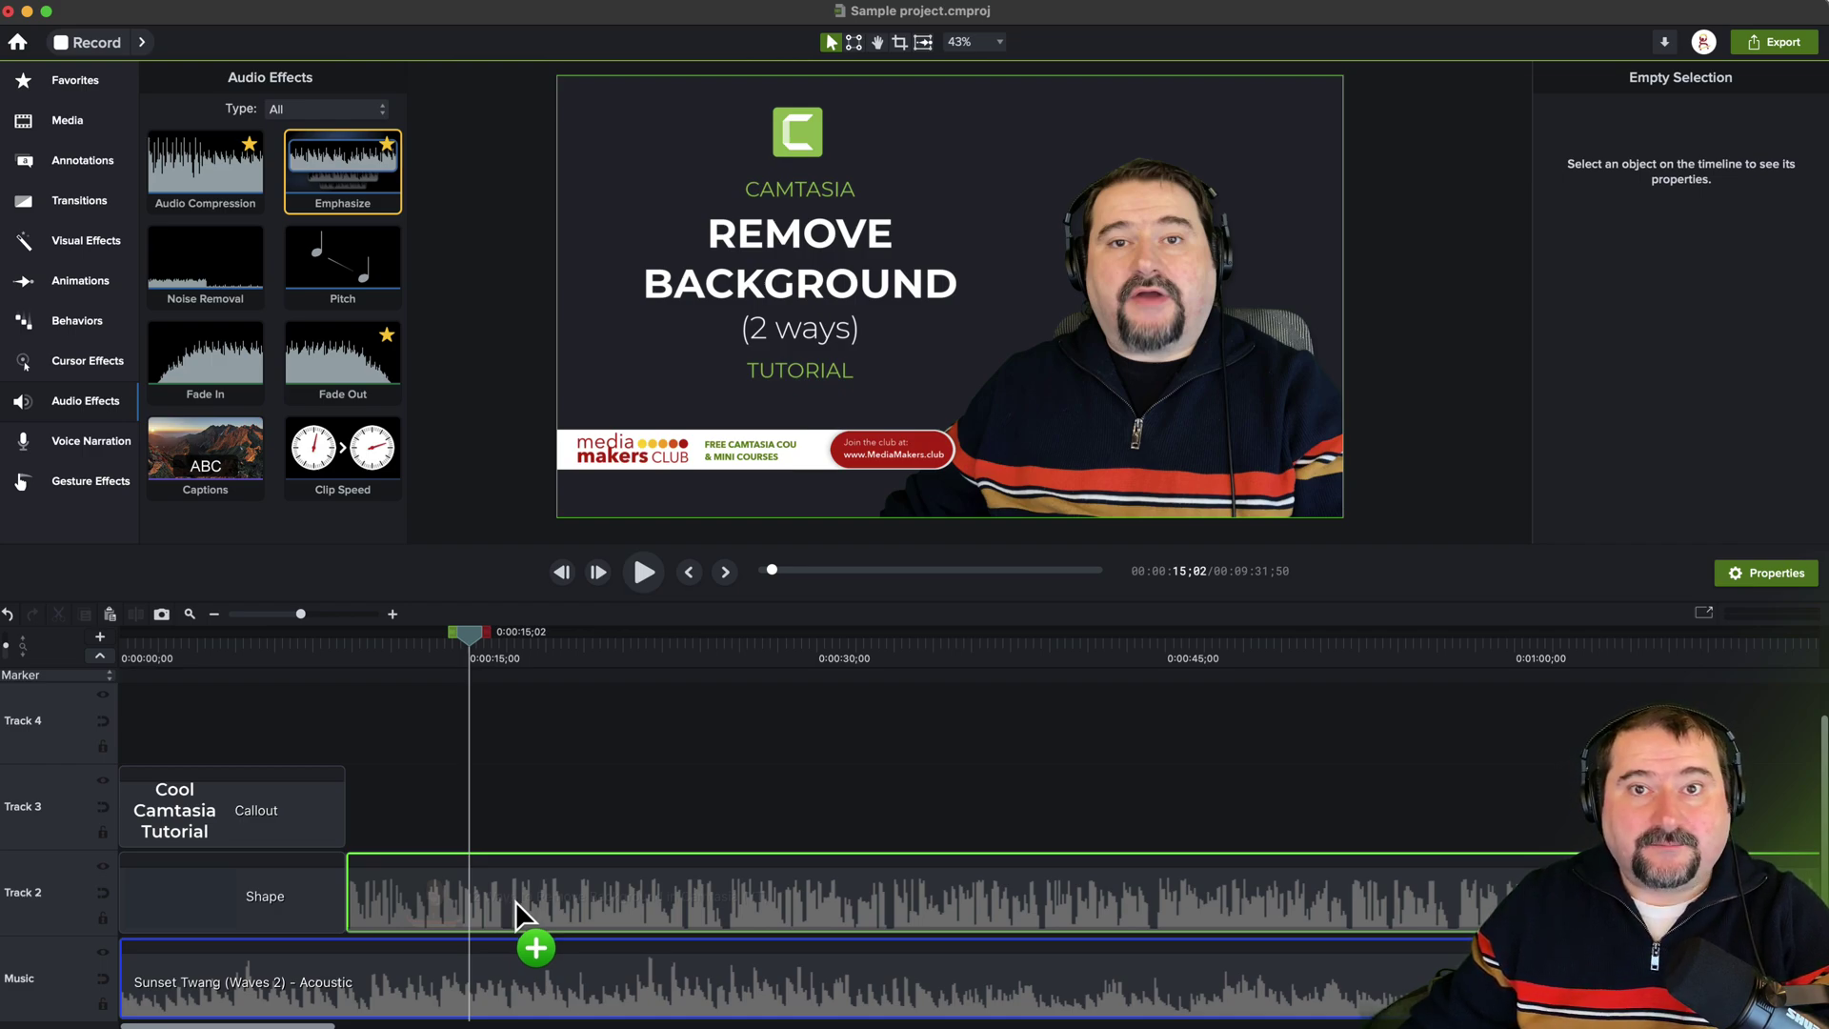
left_click_drag(516, 900, 514, 901)
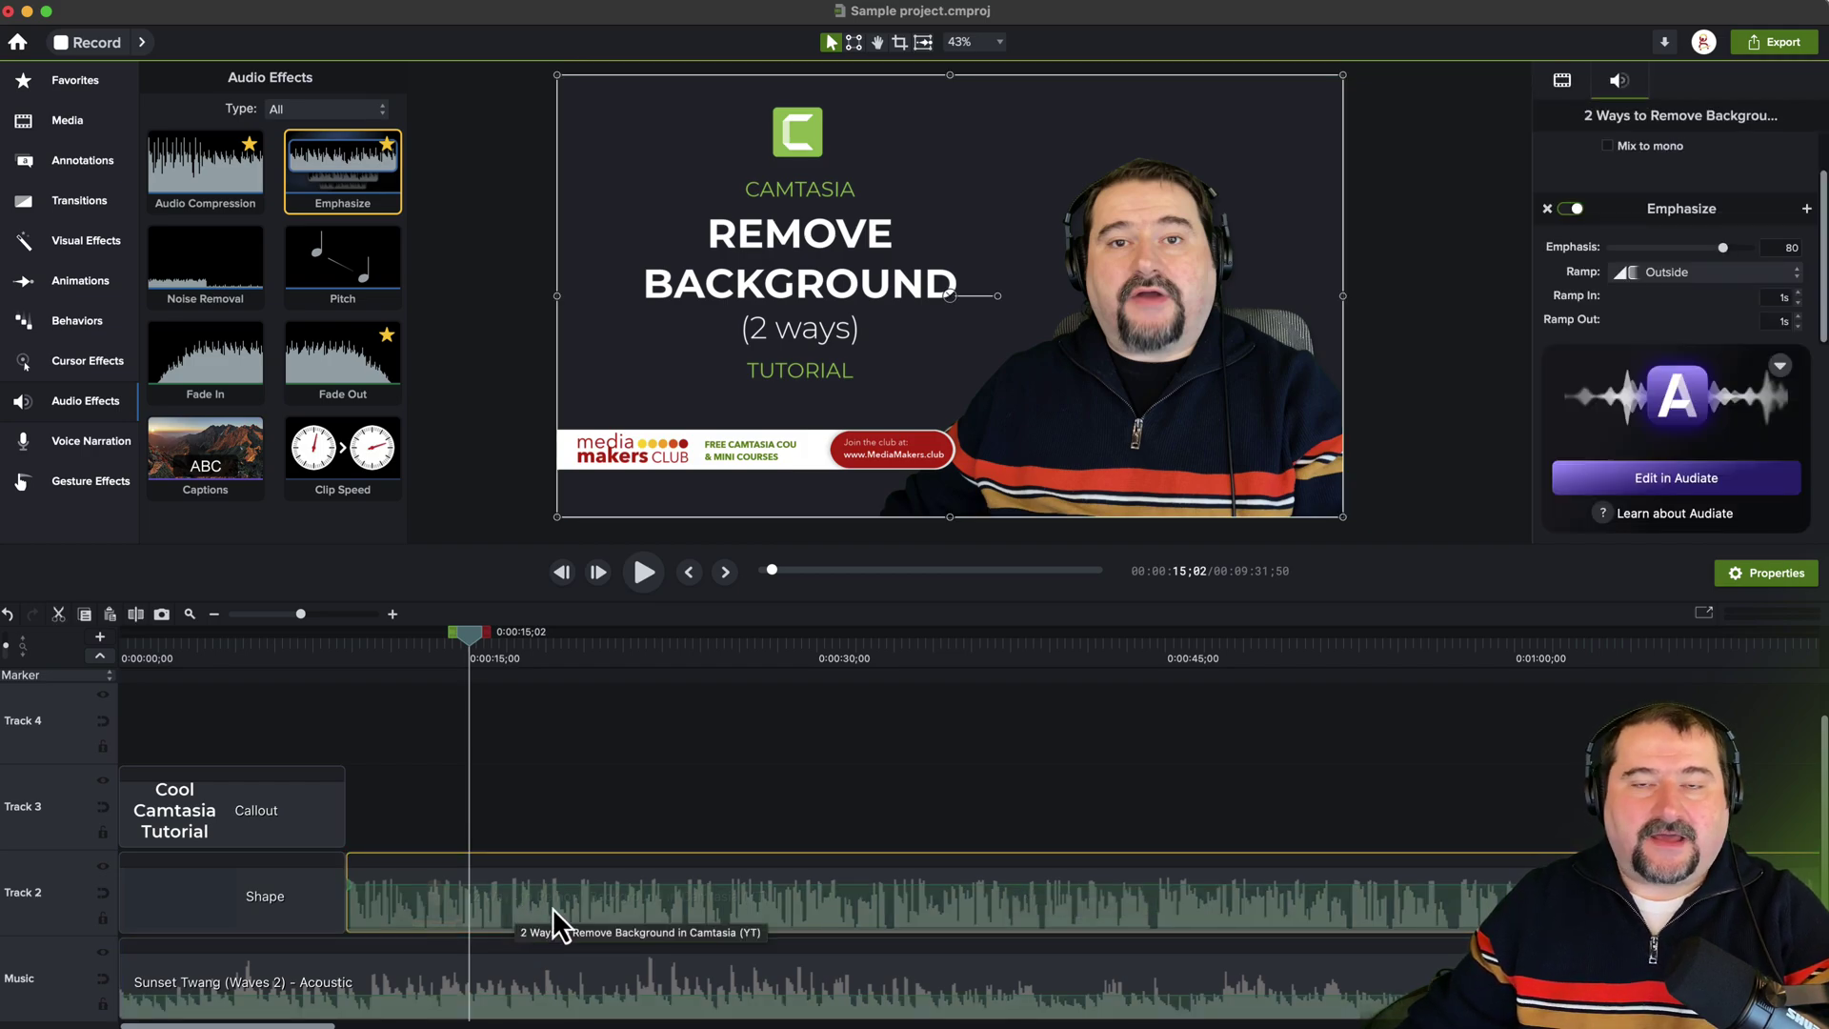
left_click(1780, 365)
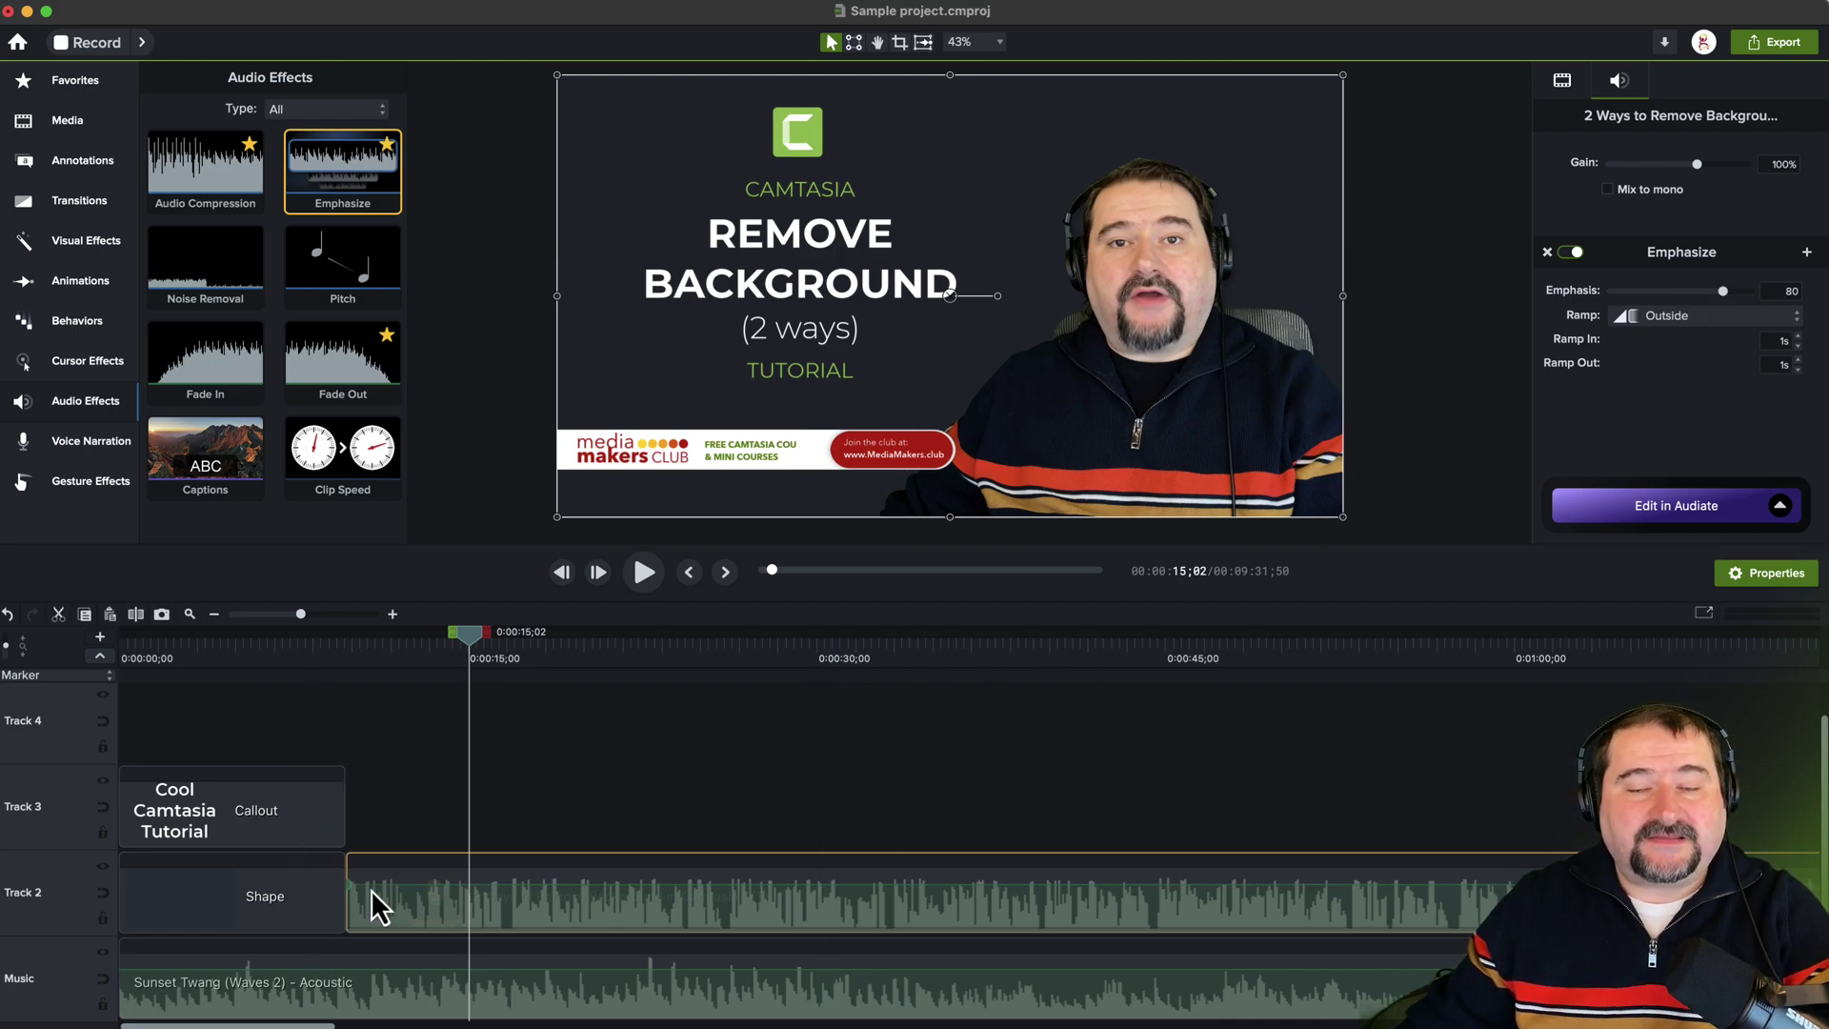
left_click(293, 644)
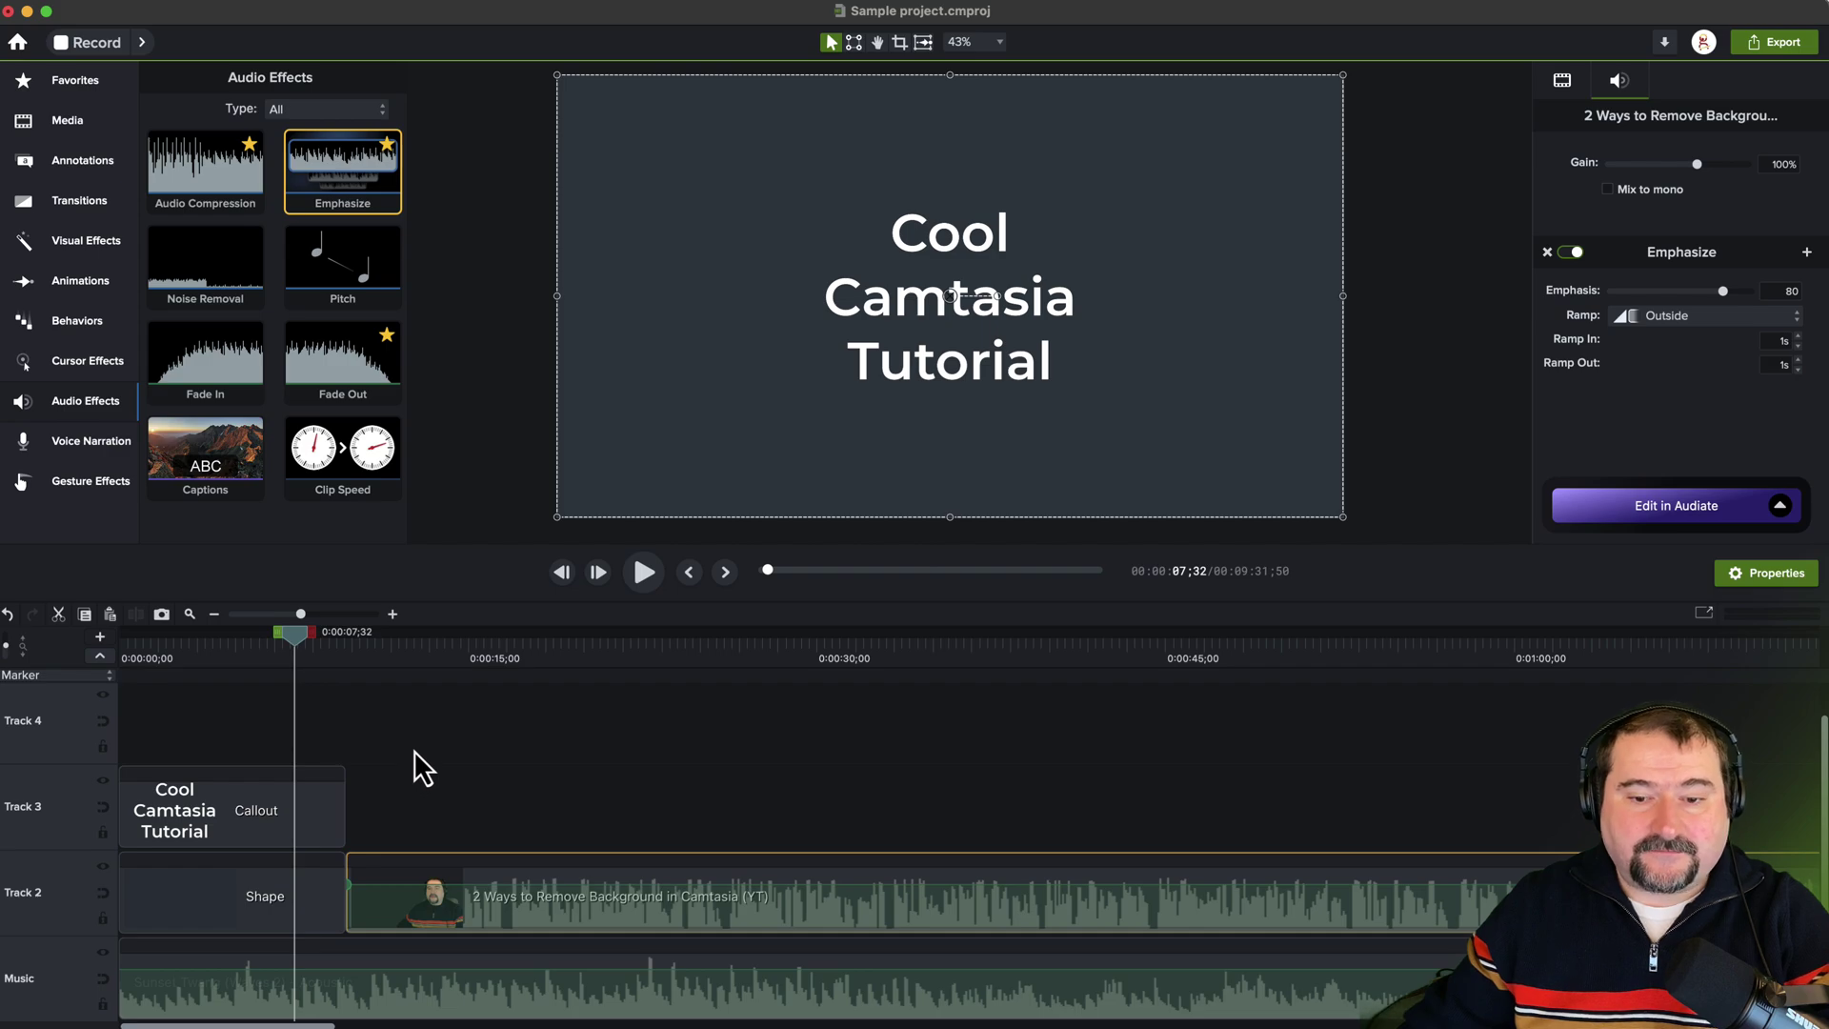
key("space")
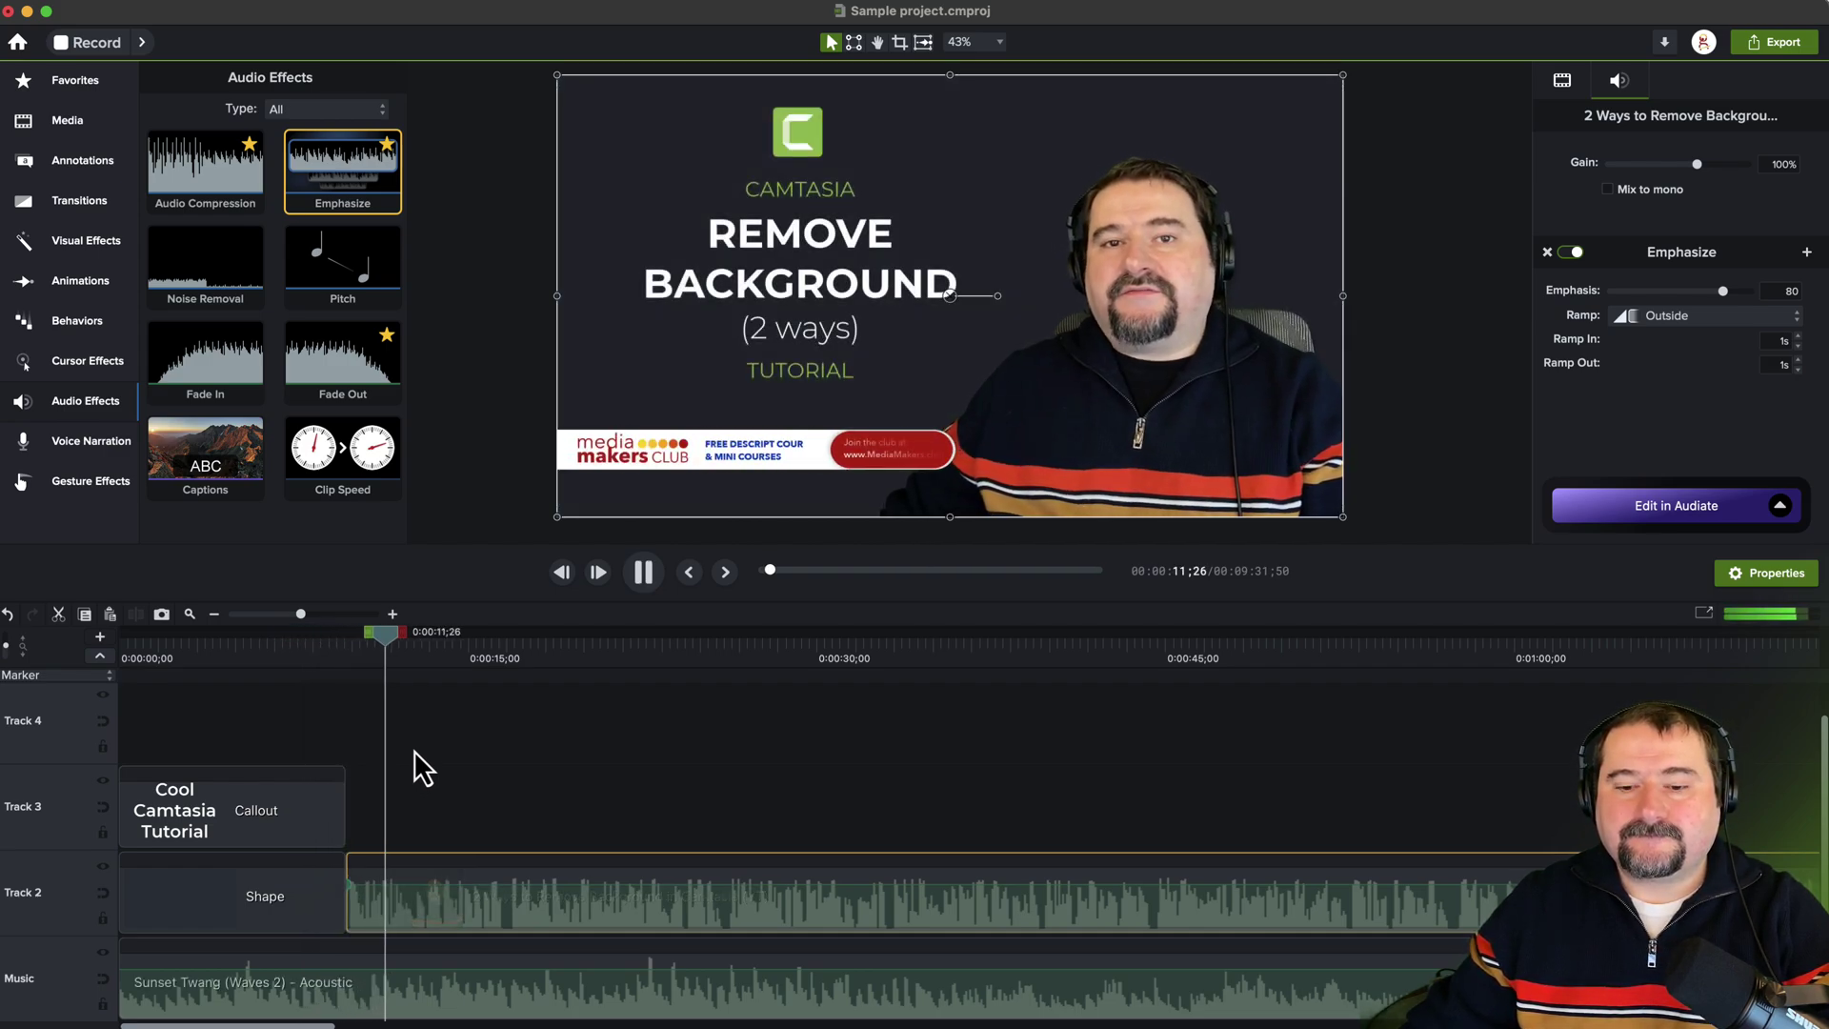
key("space")
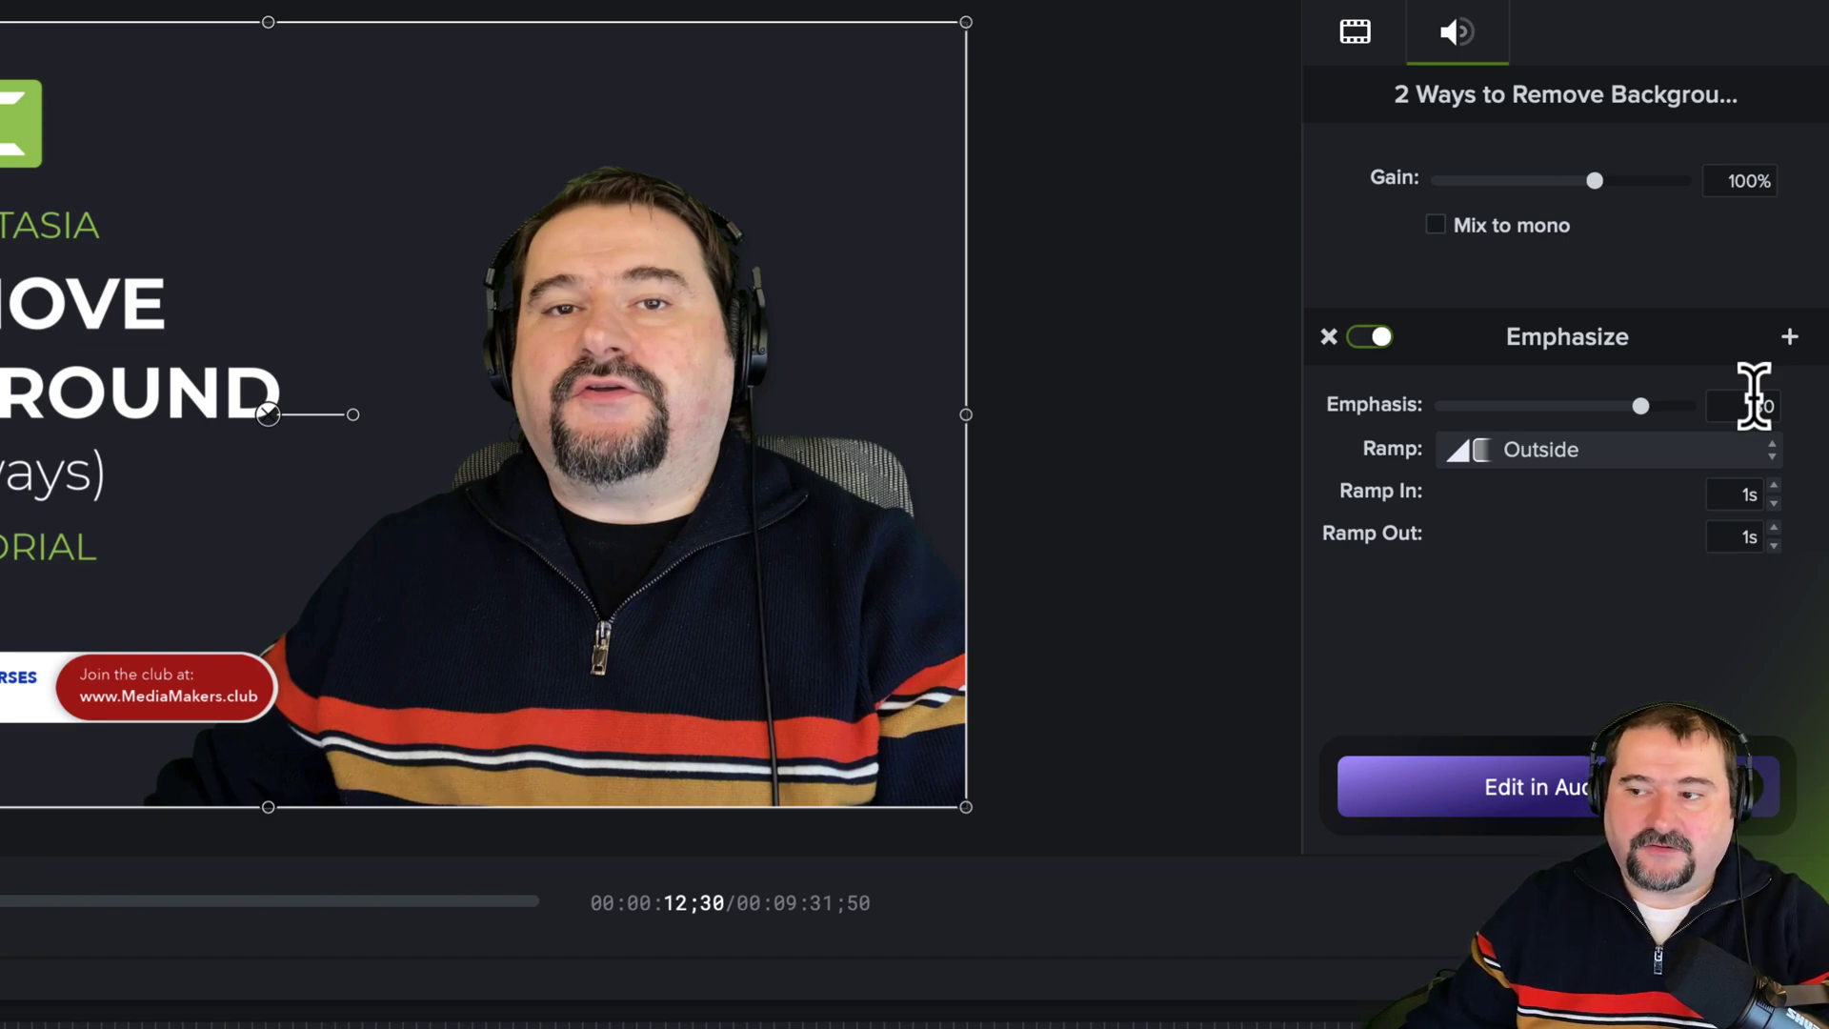
Step: Set Emphasis to 10 and play from just before the speech to hear the weaker ducking
left_click_drag(1639, 408, 1461, 420)
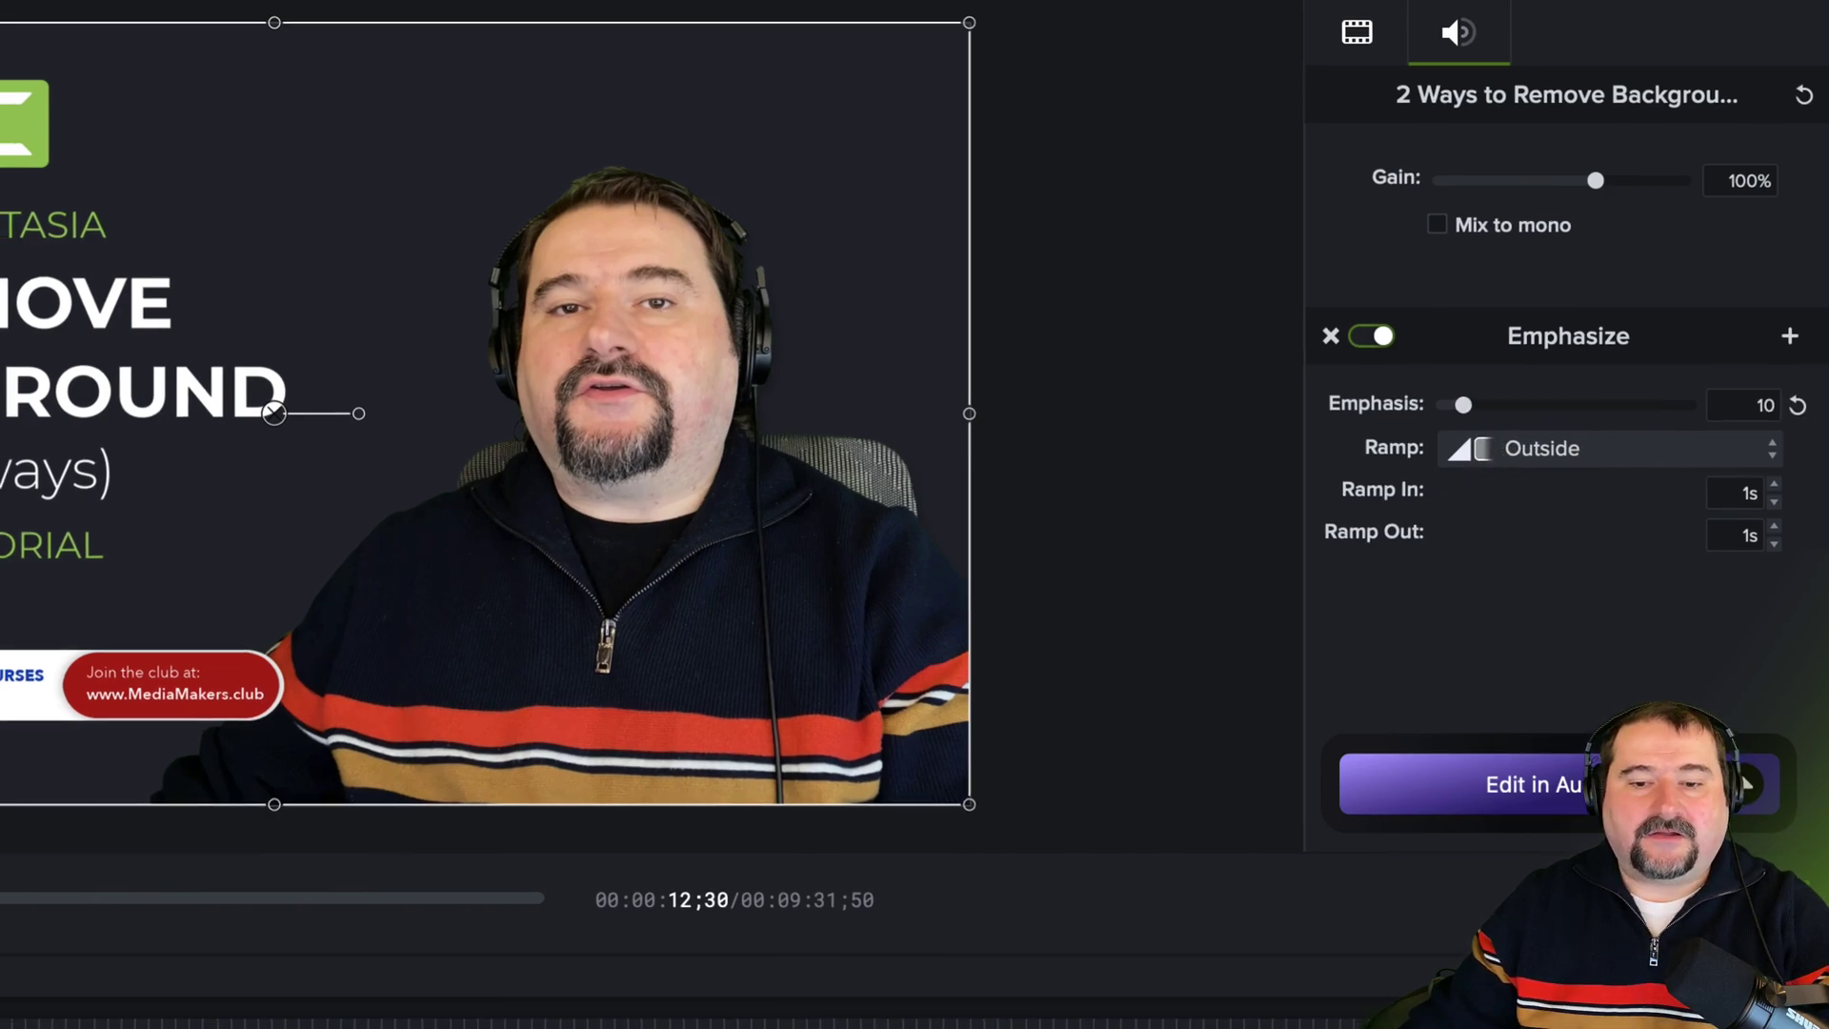
left_click(307, 649)
key("space")
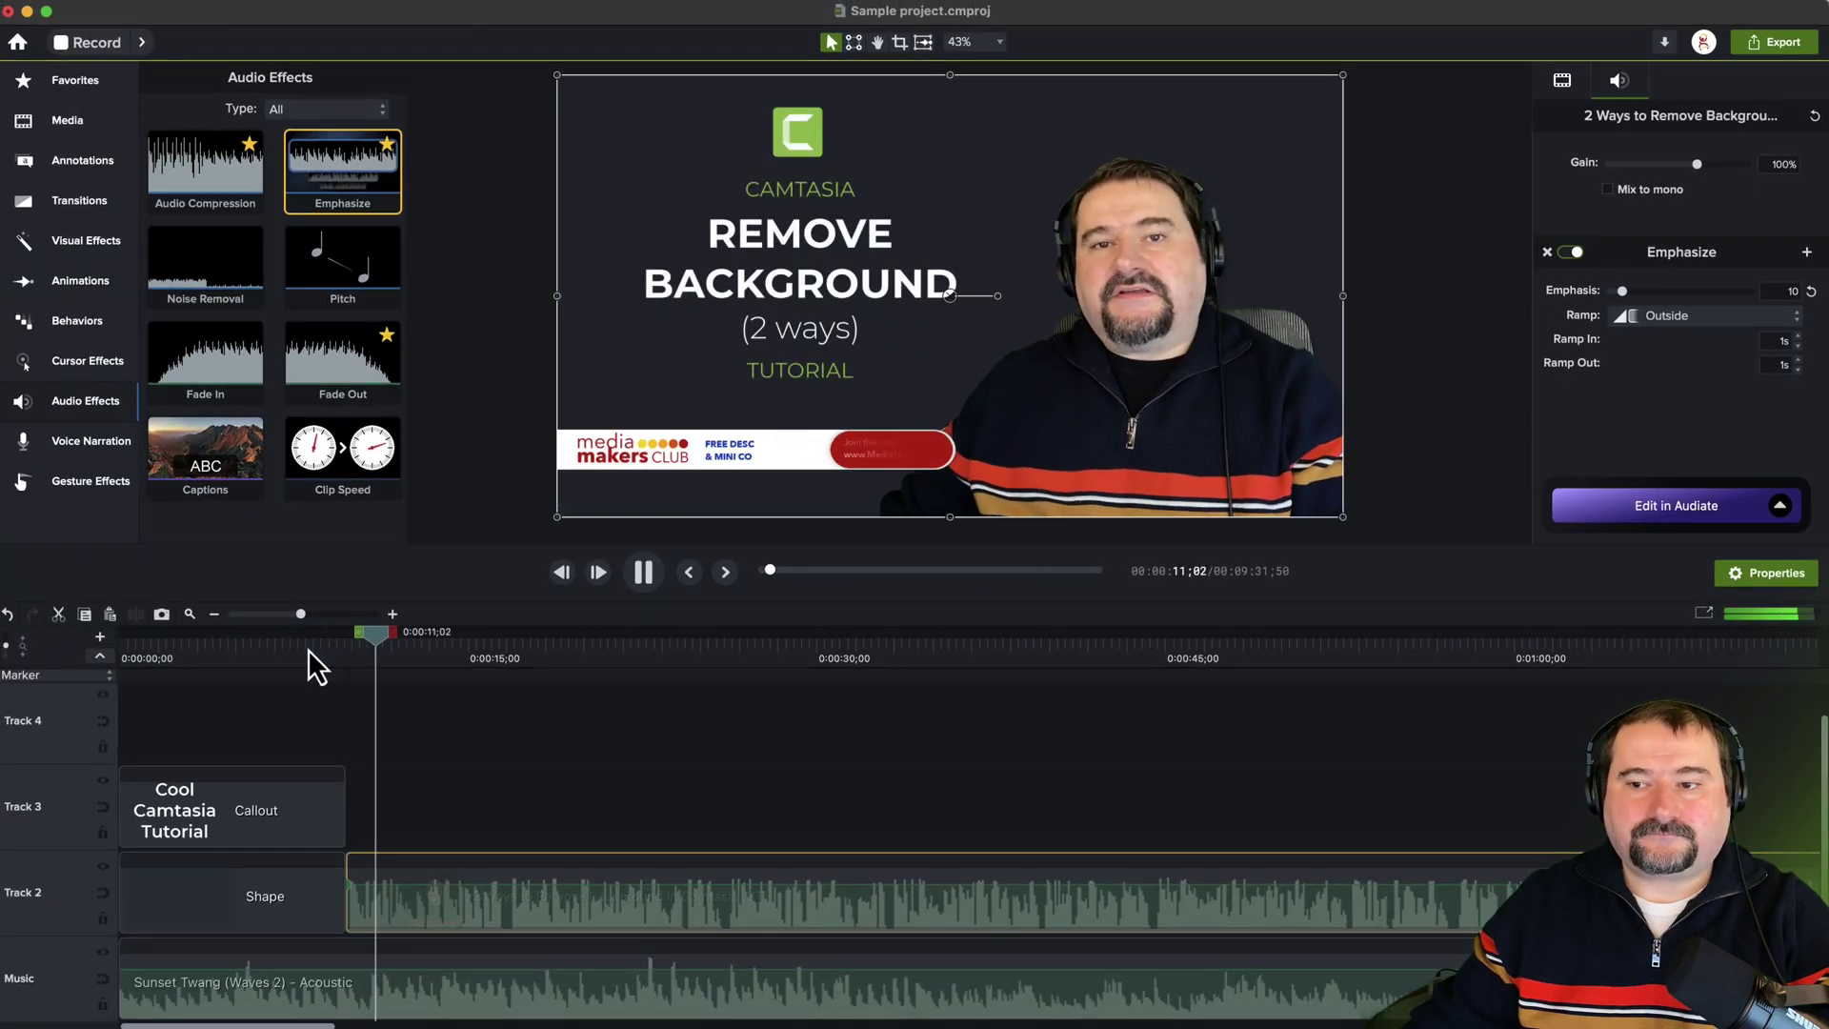
key("space")
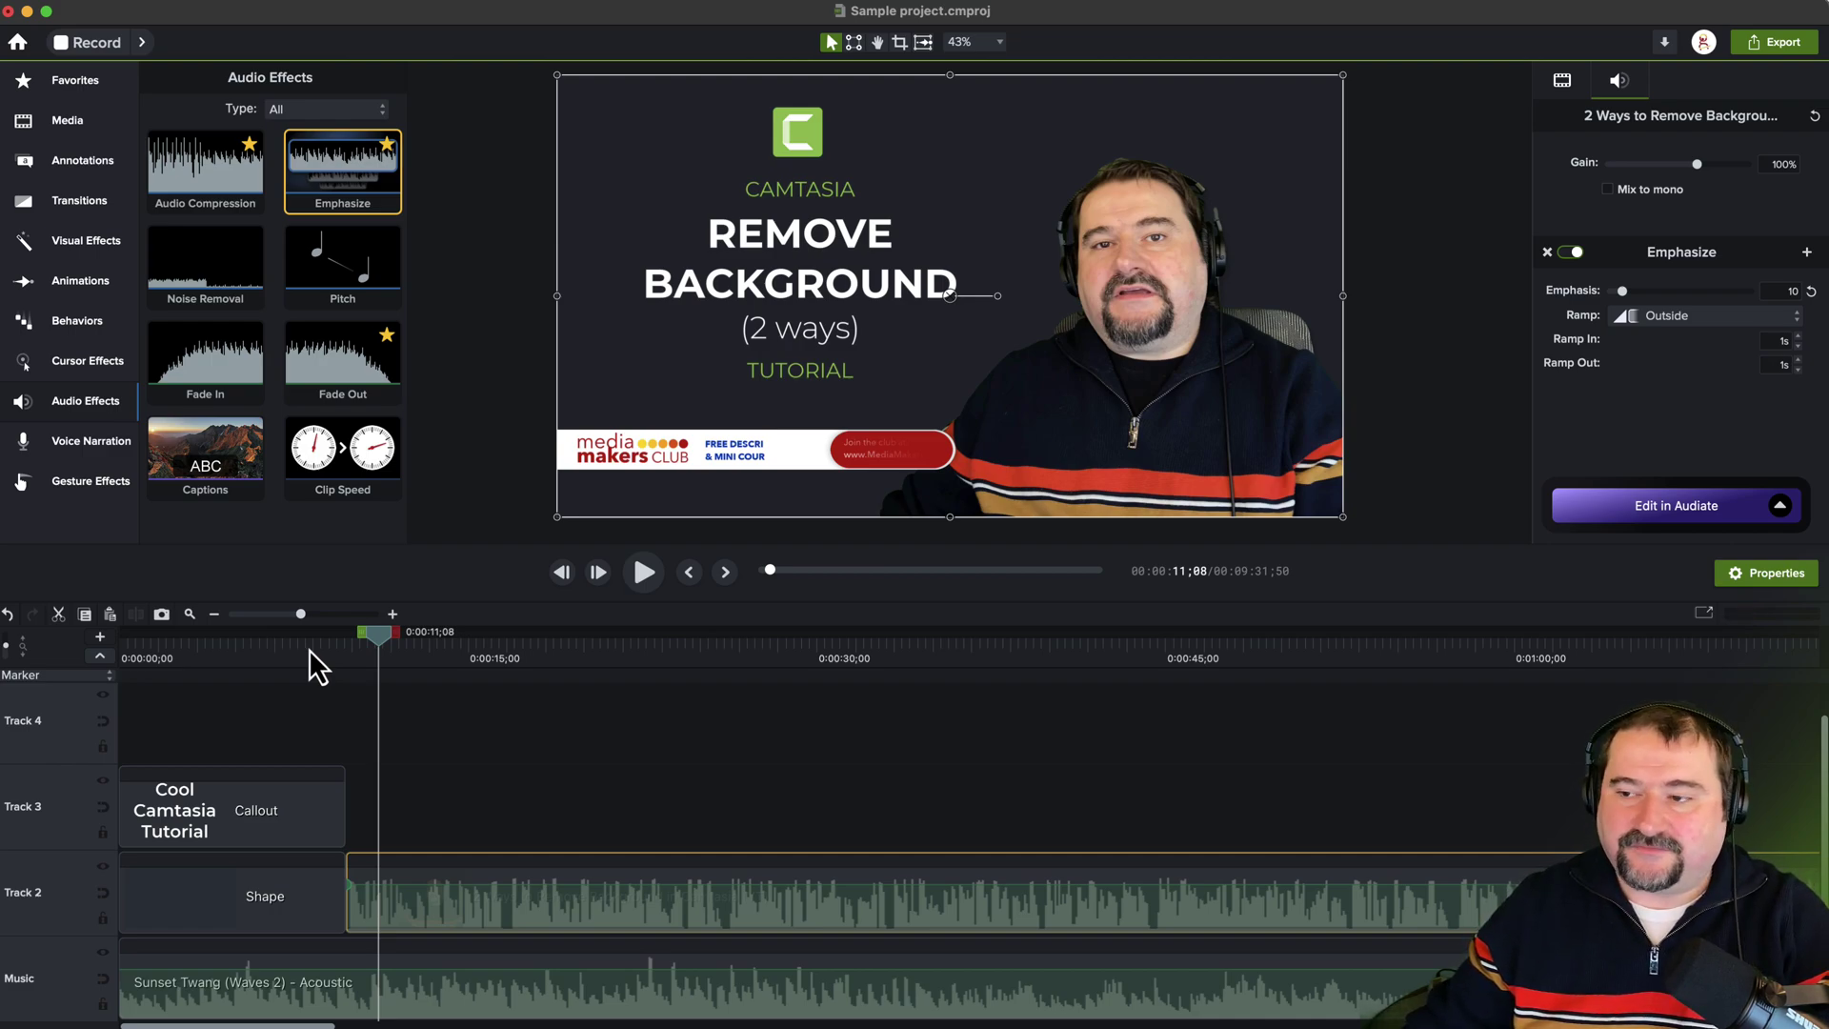
Step: Set Emphasis to 95 and play from about 0:07 to hear the stronger ducking
left_click_drag(1625, 294, 1720, 294)
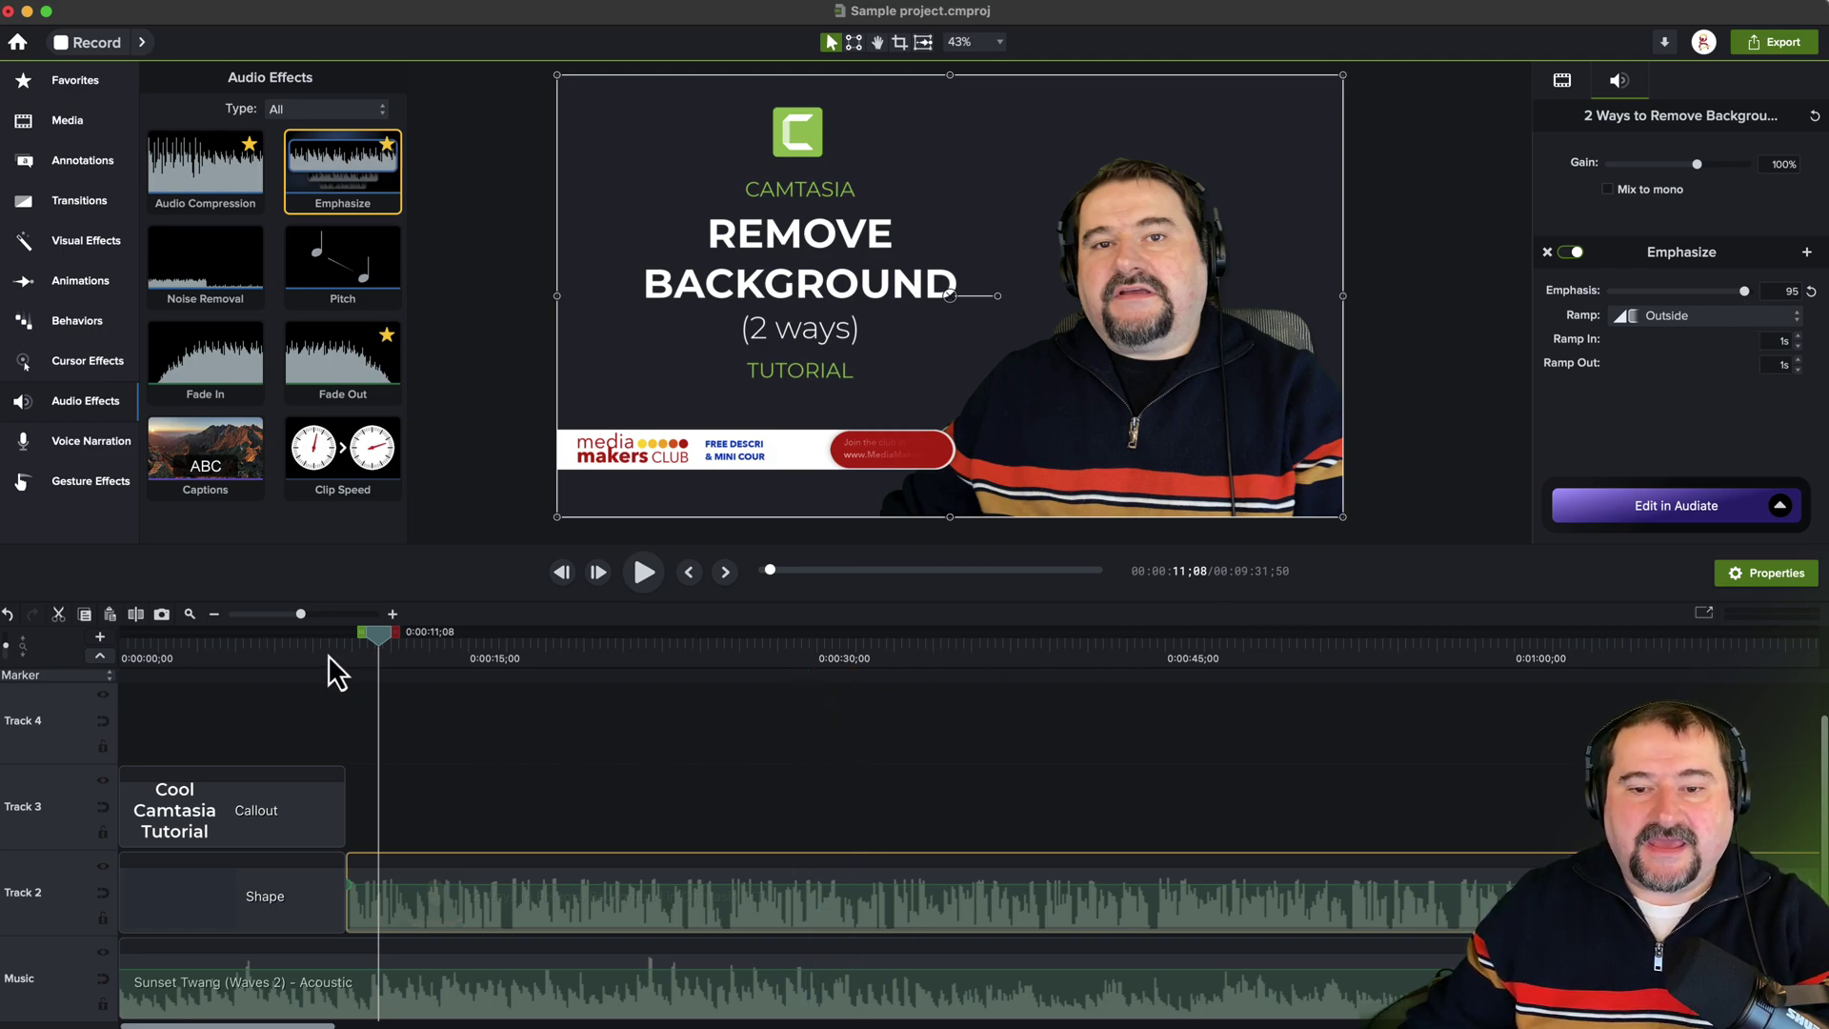
left_click(301, 644)
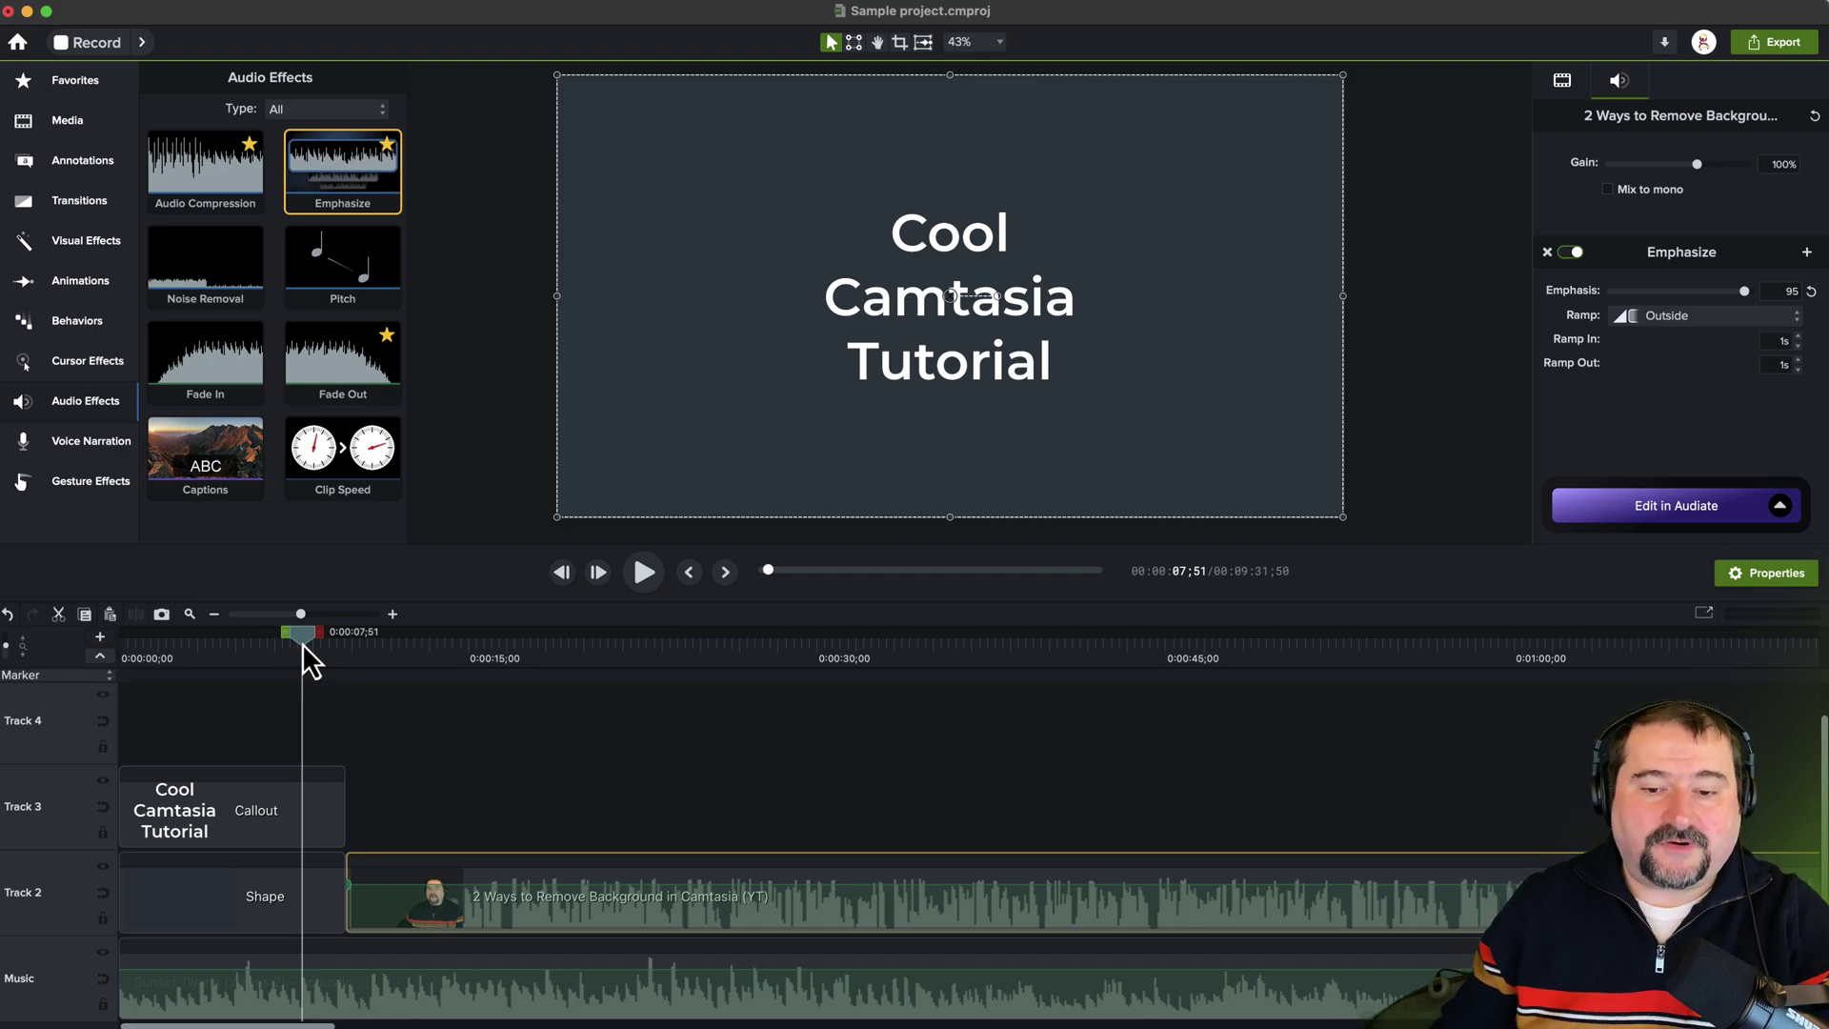
key("space")
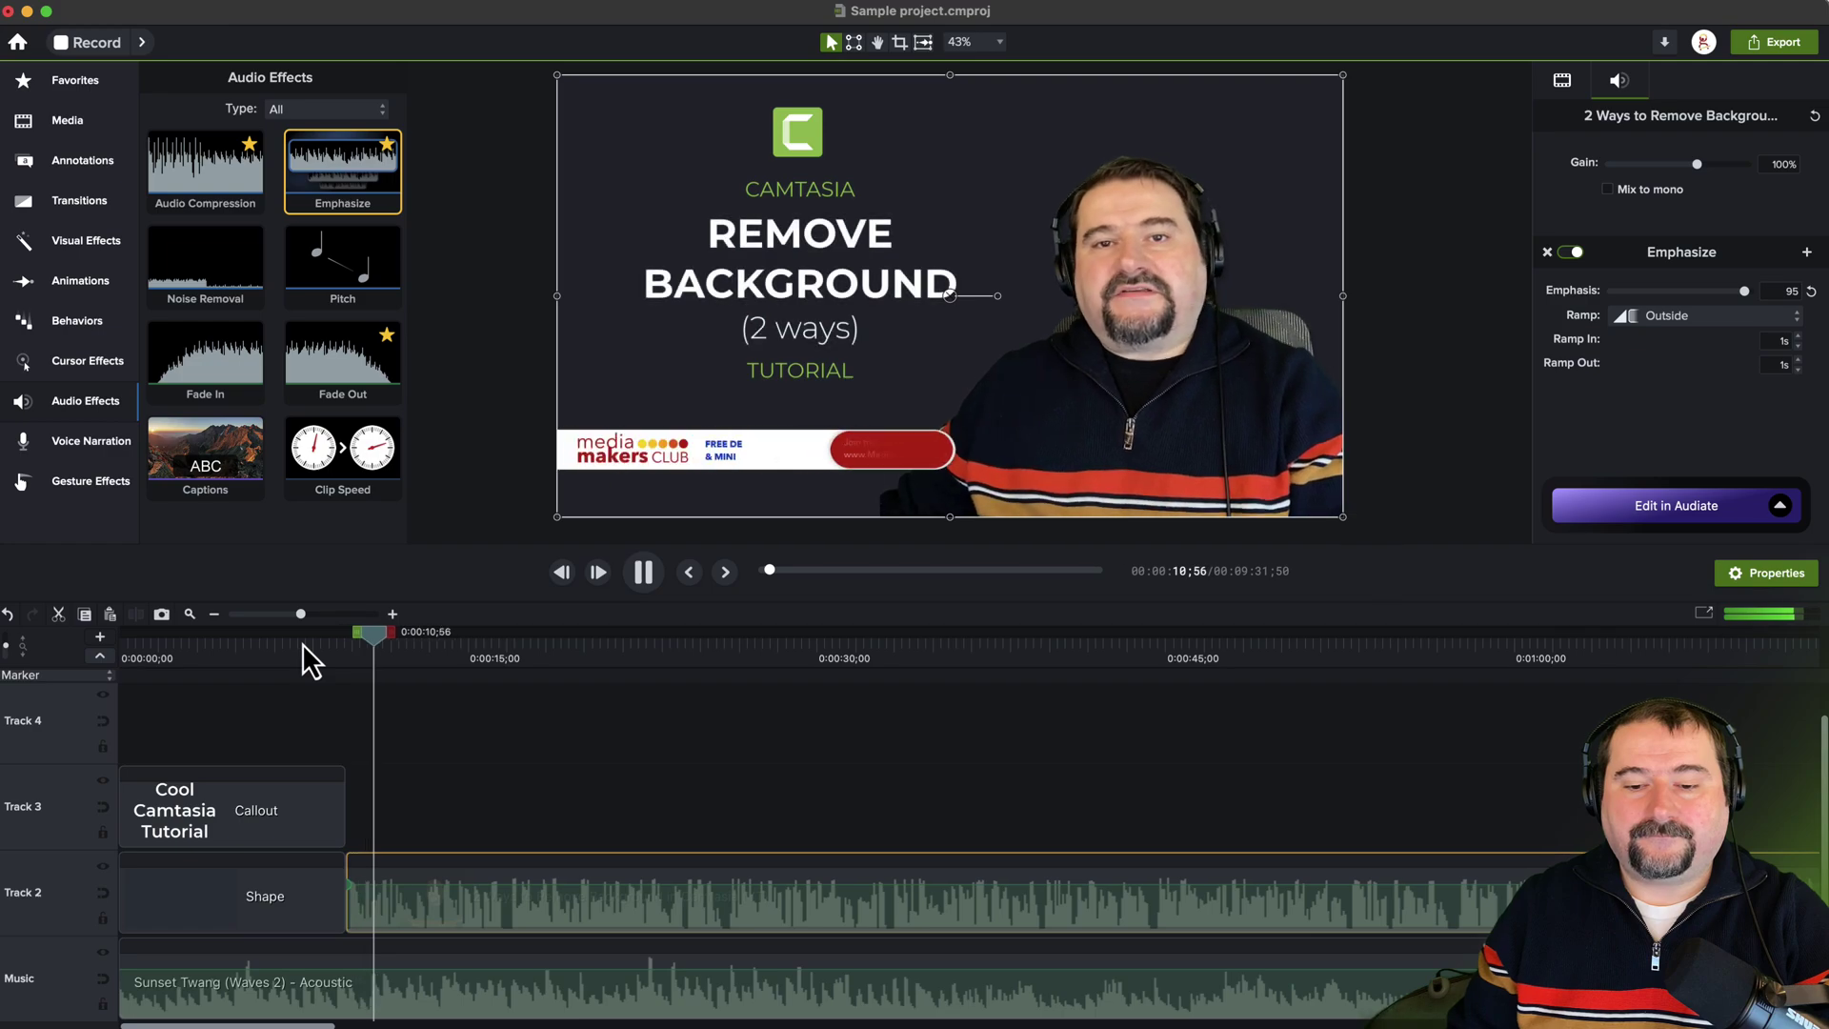
key("space")
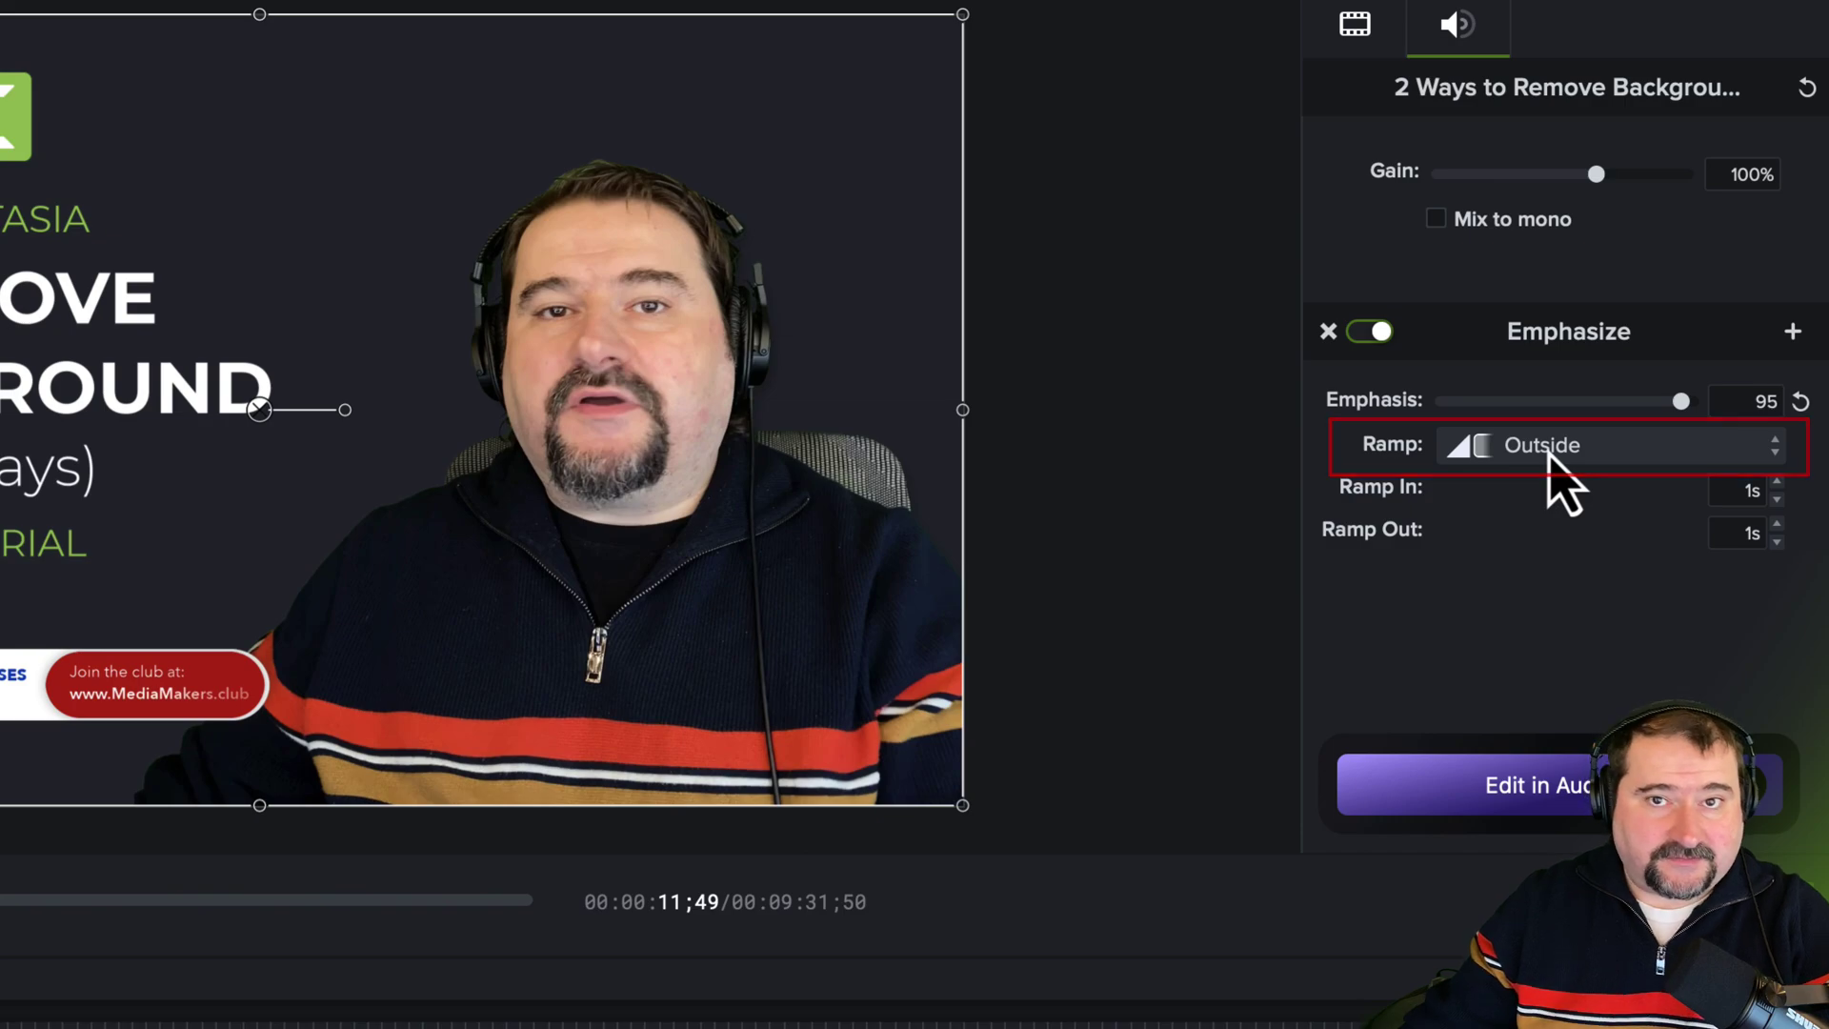
Step: Open the Ramp options and preview the ramp timing from about eight seconds
left_click(1552, 464)
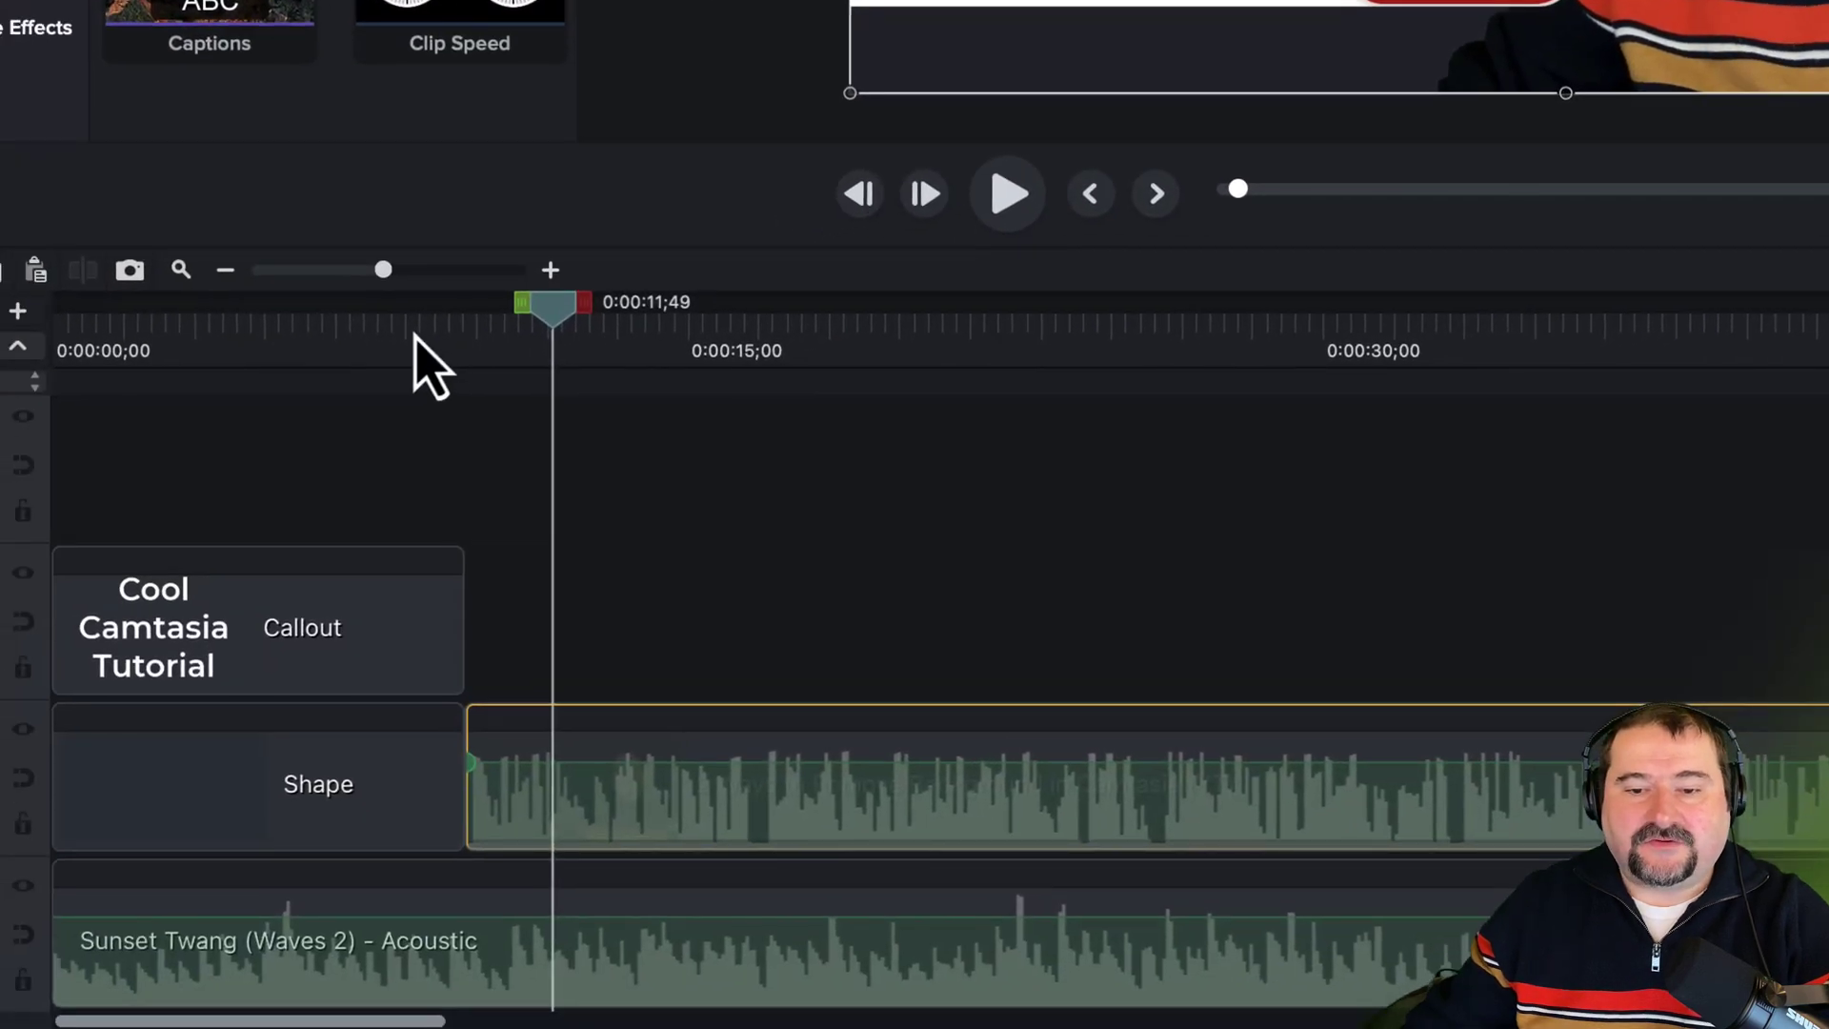
left_click_drag(420, 334, 390, 316)
key("space")
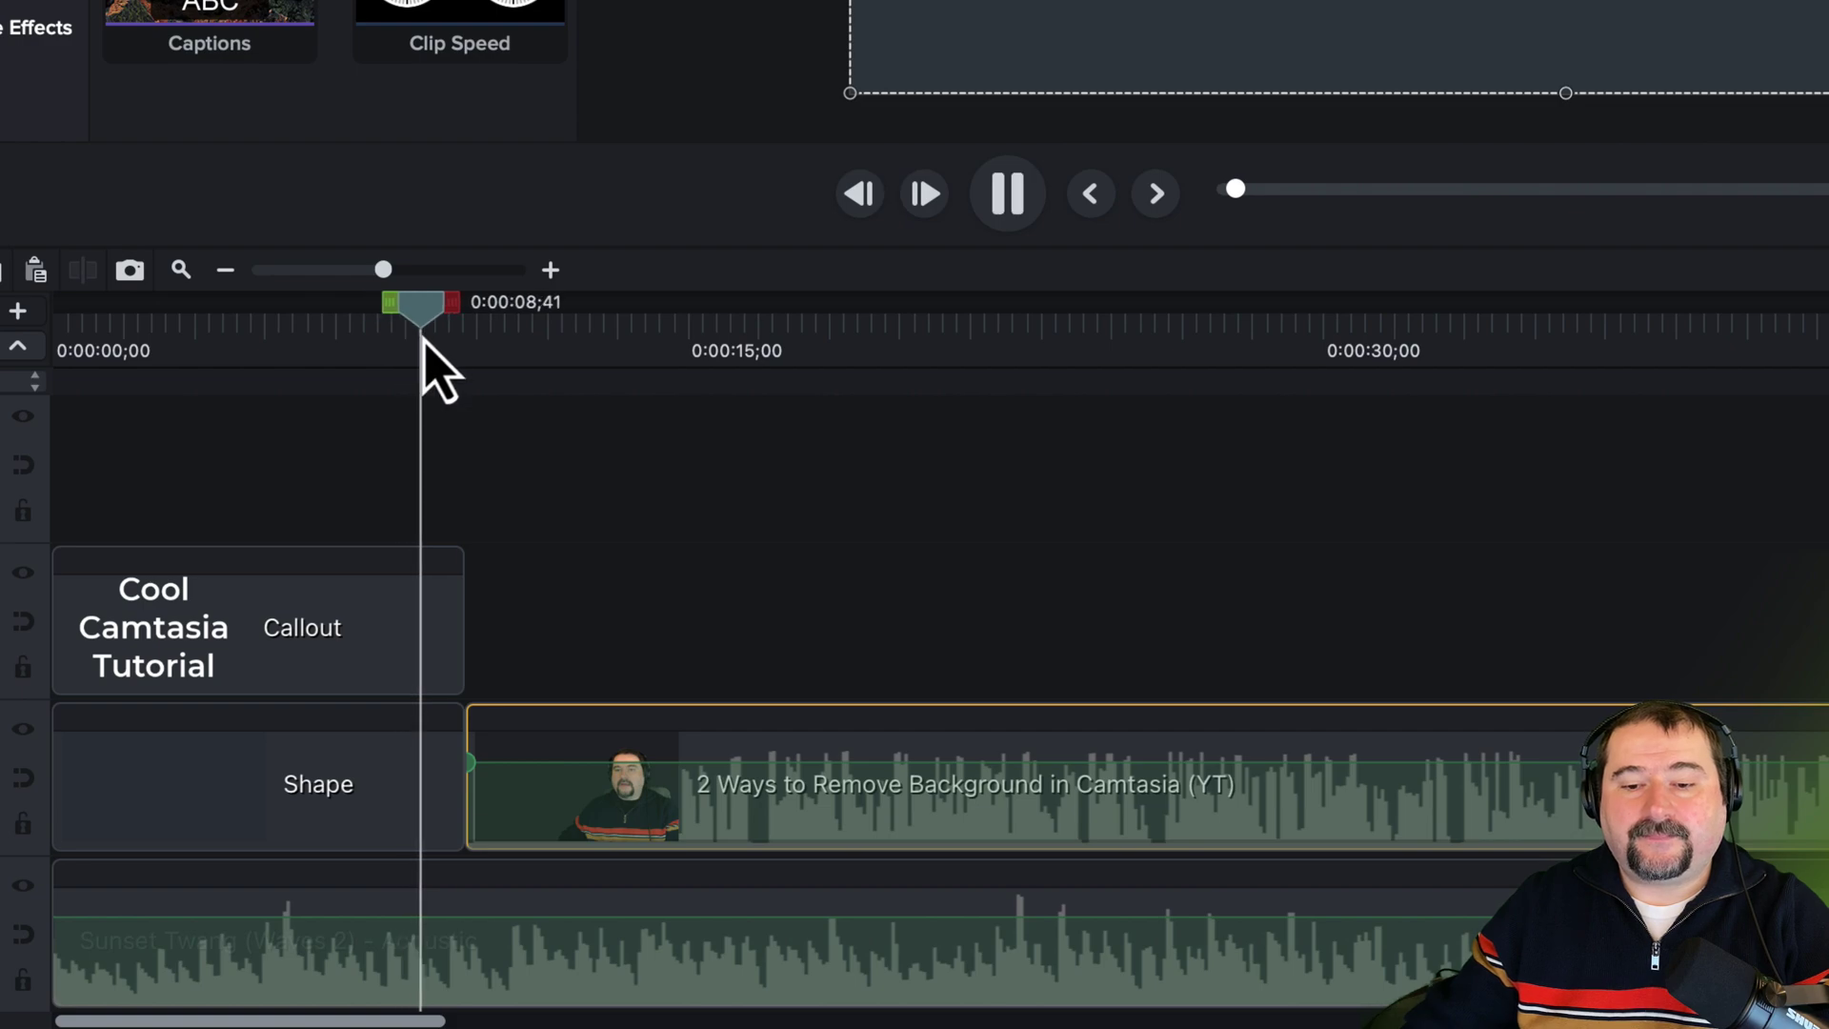
key("space")
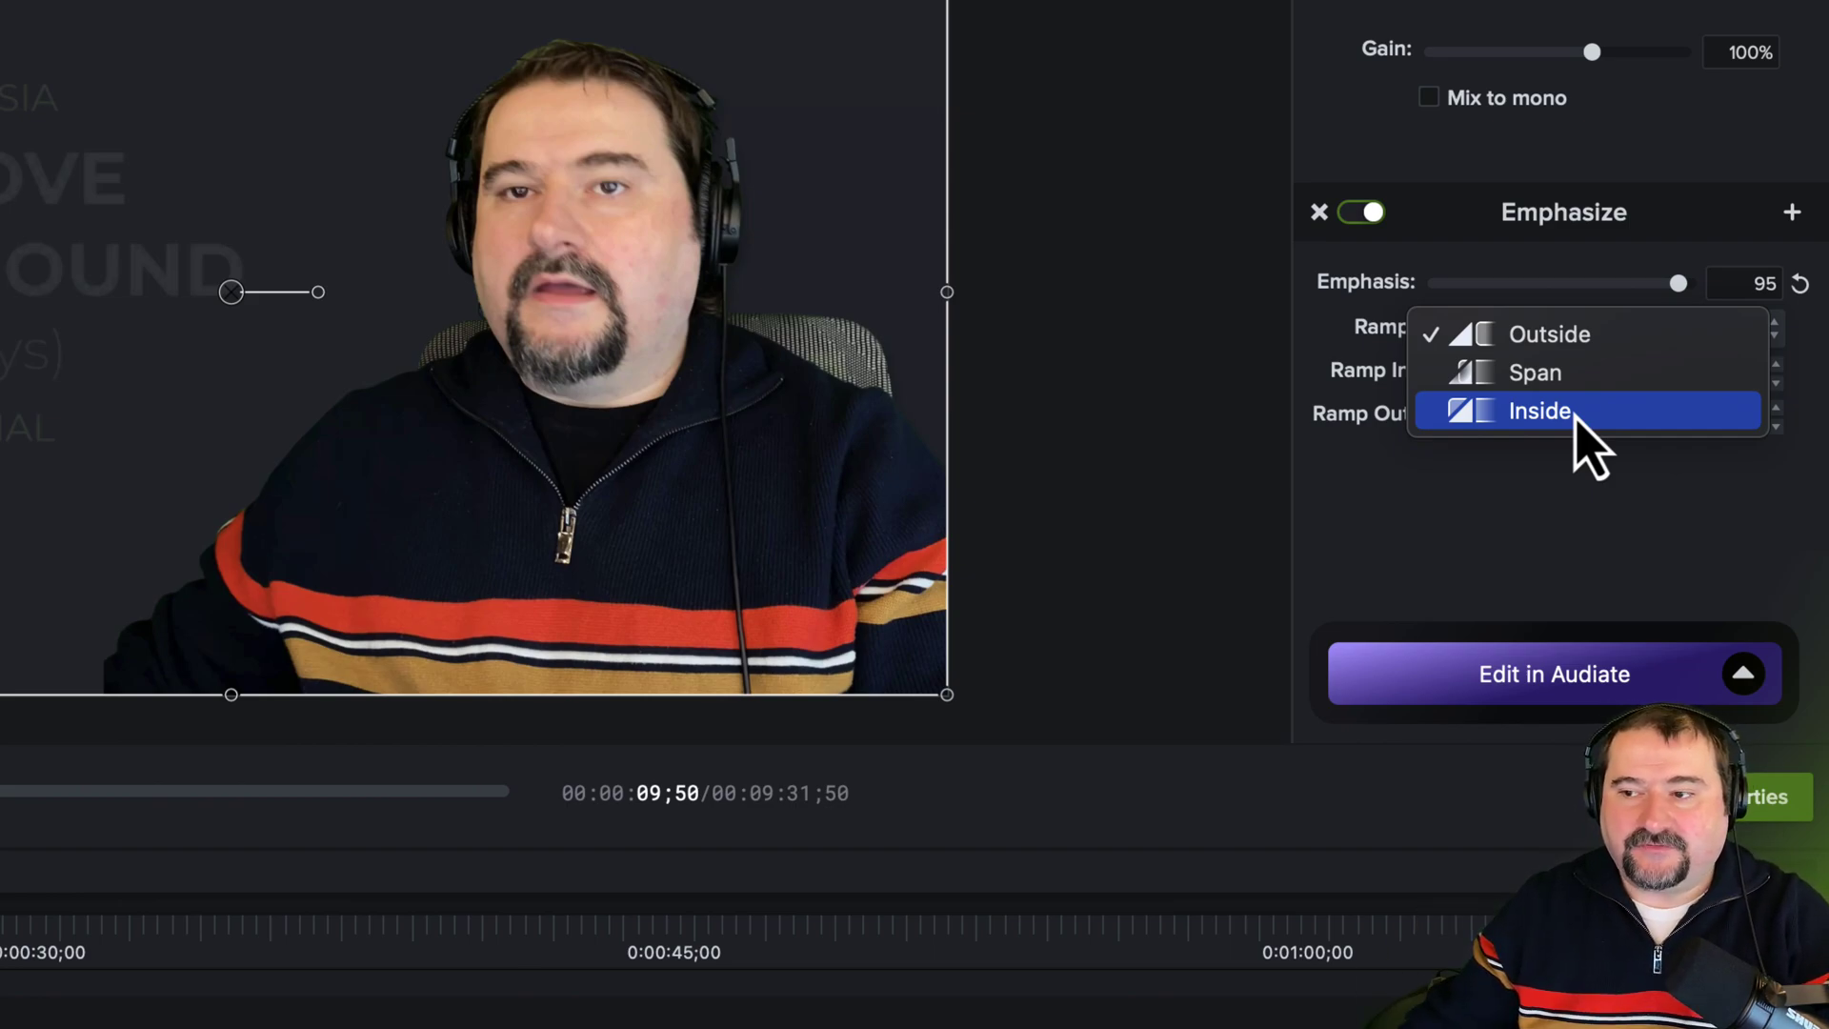
Step: Try the Inside ramp in playback, then set the Emphasize ramp to Outside
left_click(1573, 412)
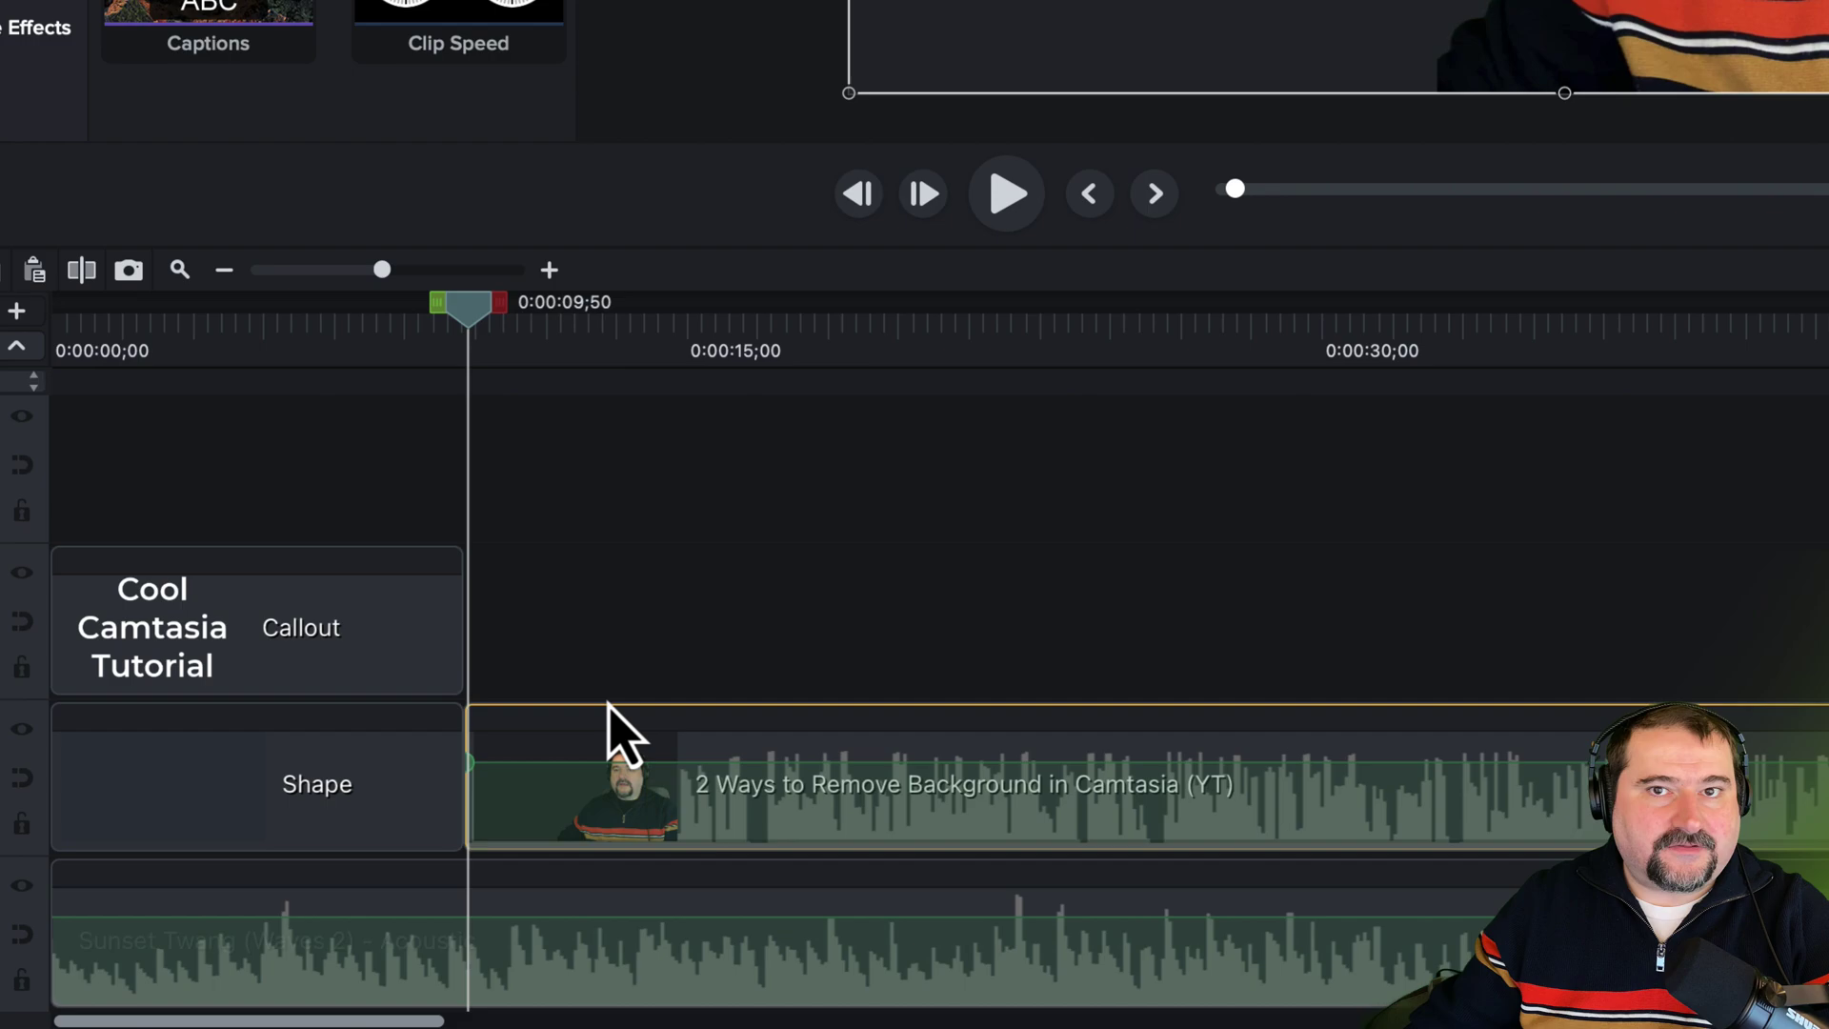
left_click(396, 334)
key("space")
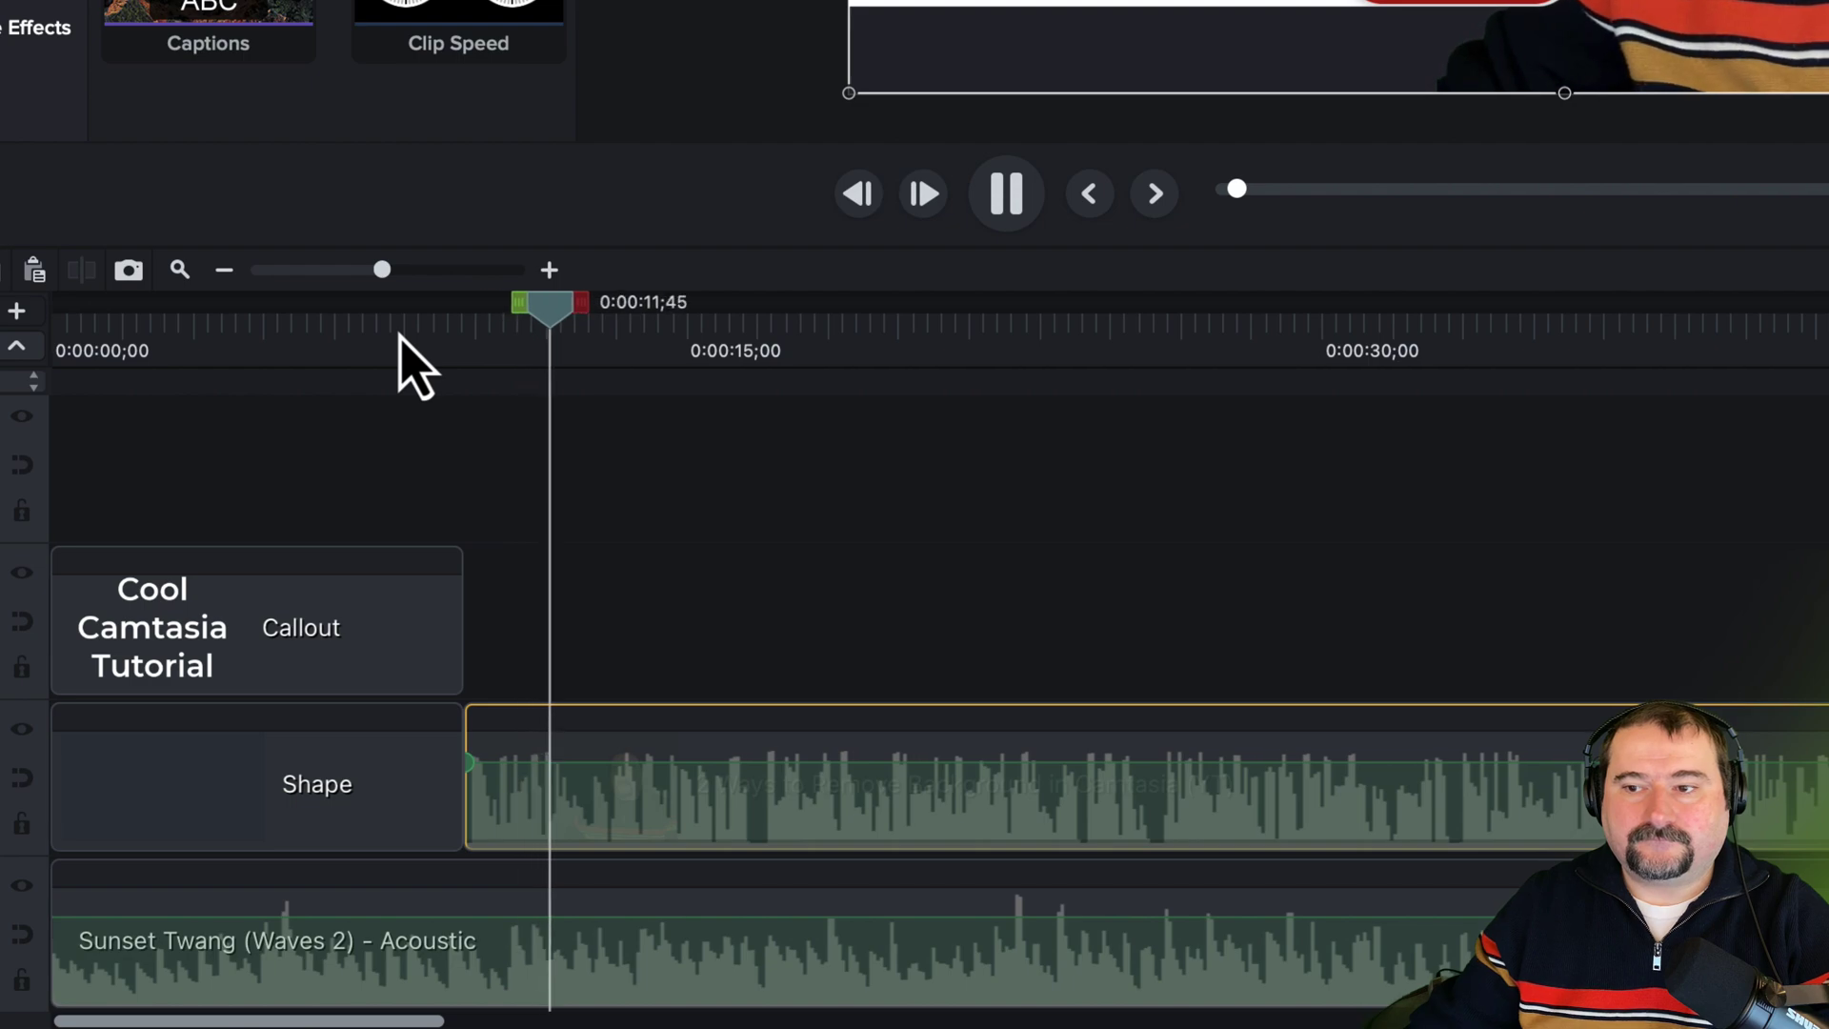
key("space")
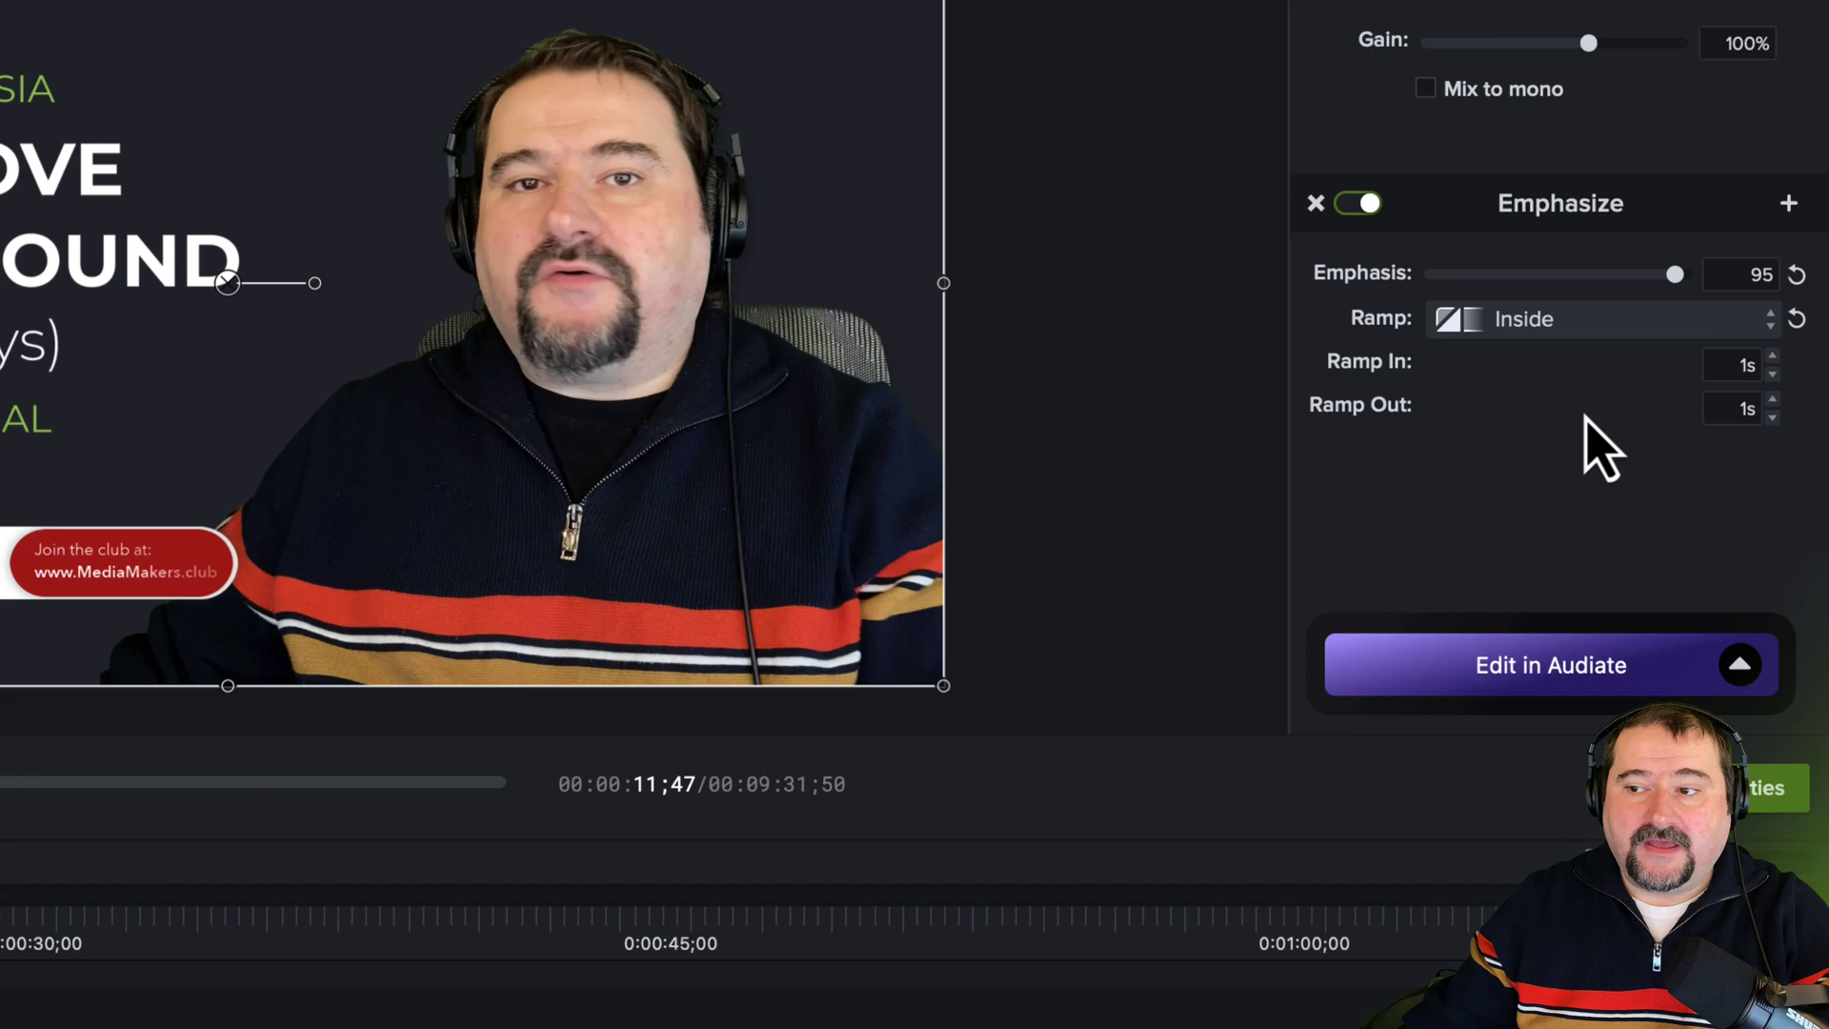
left_click(1535, 329)
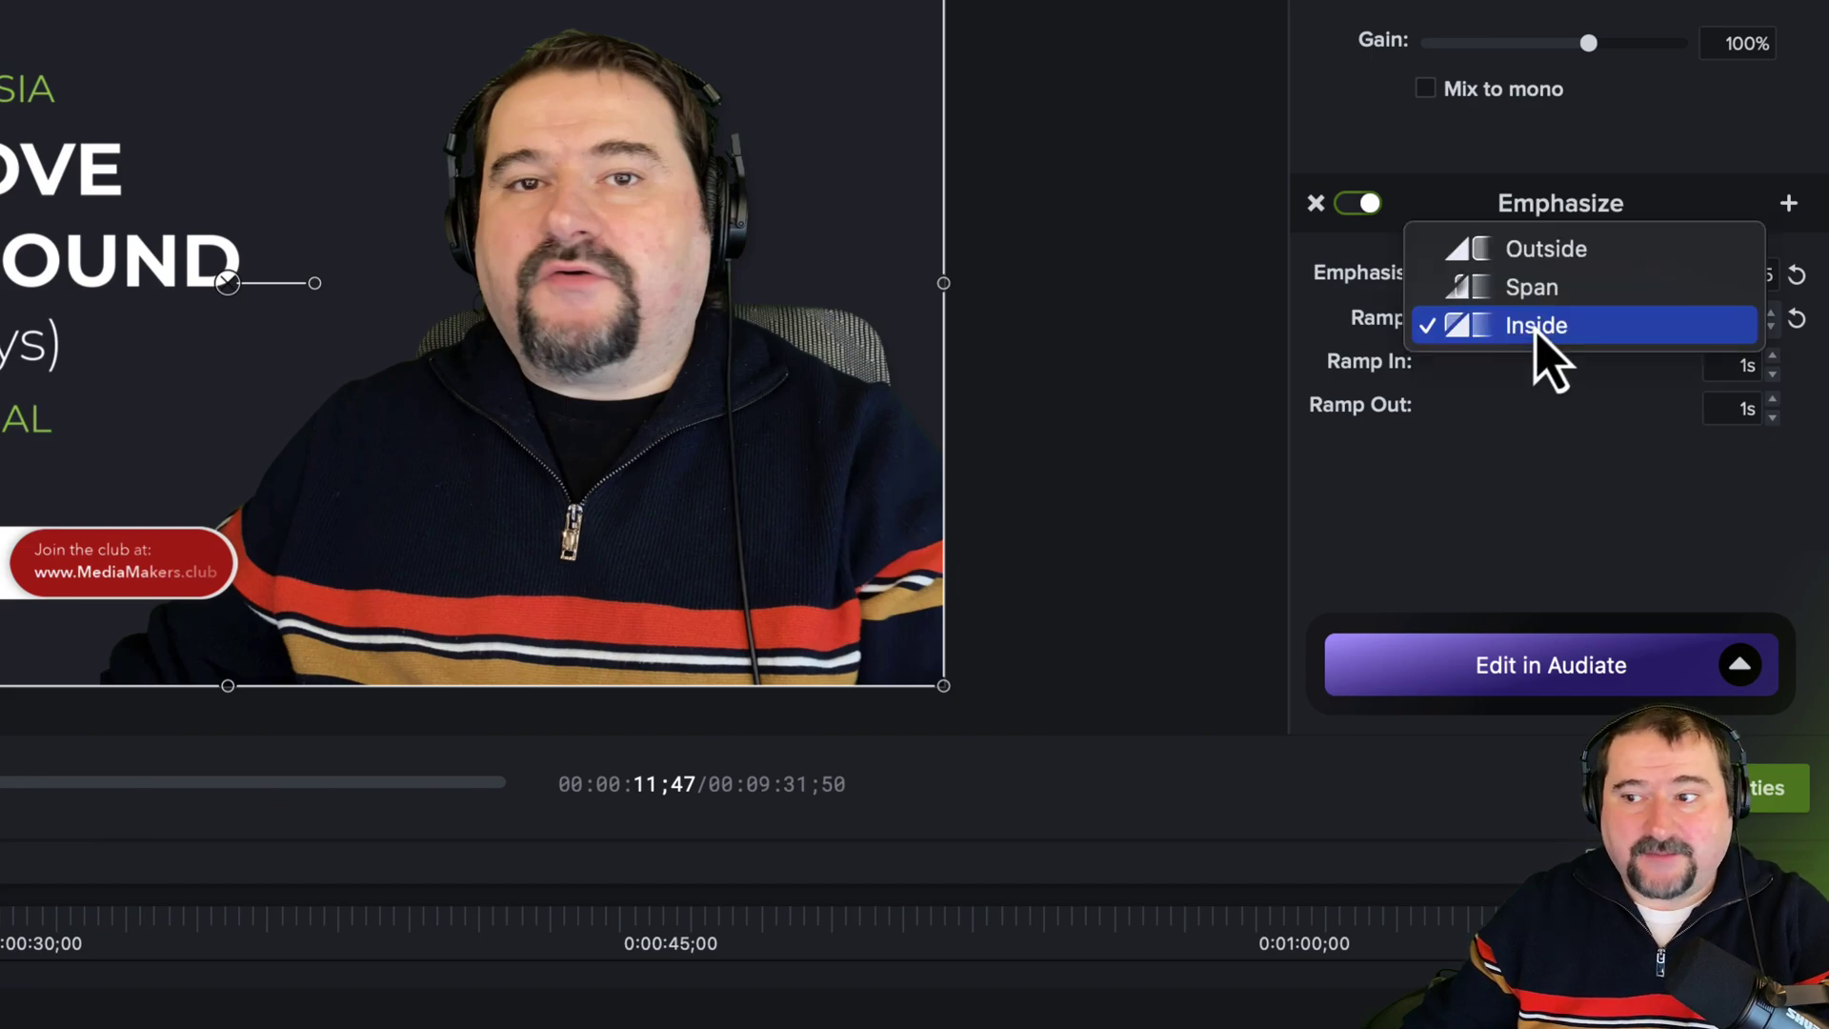
left_click(1534, 249)
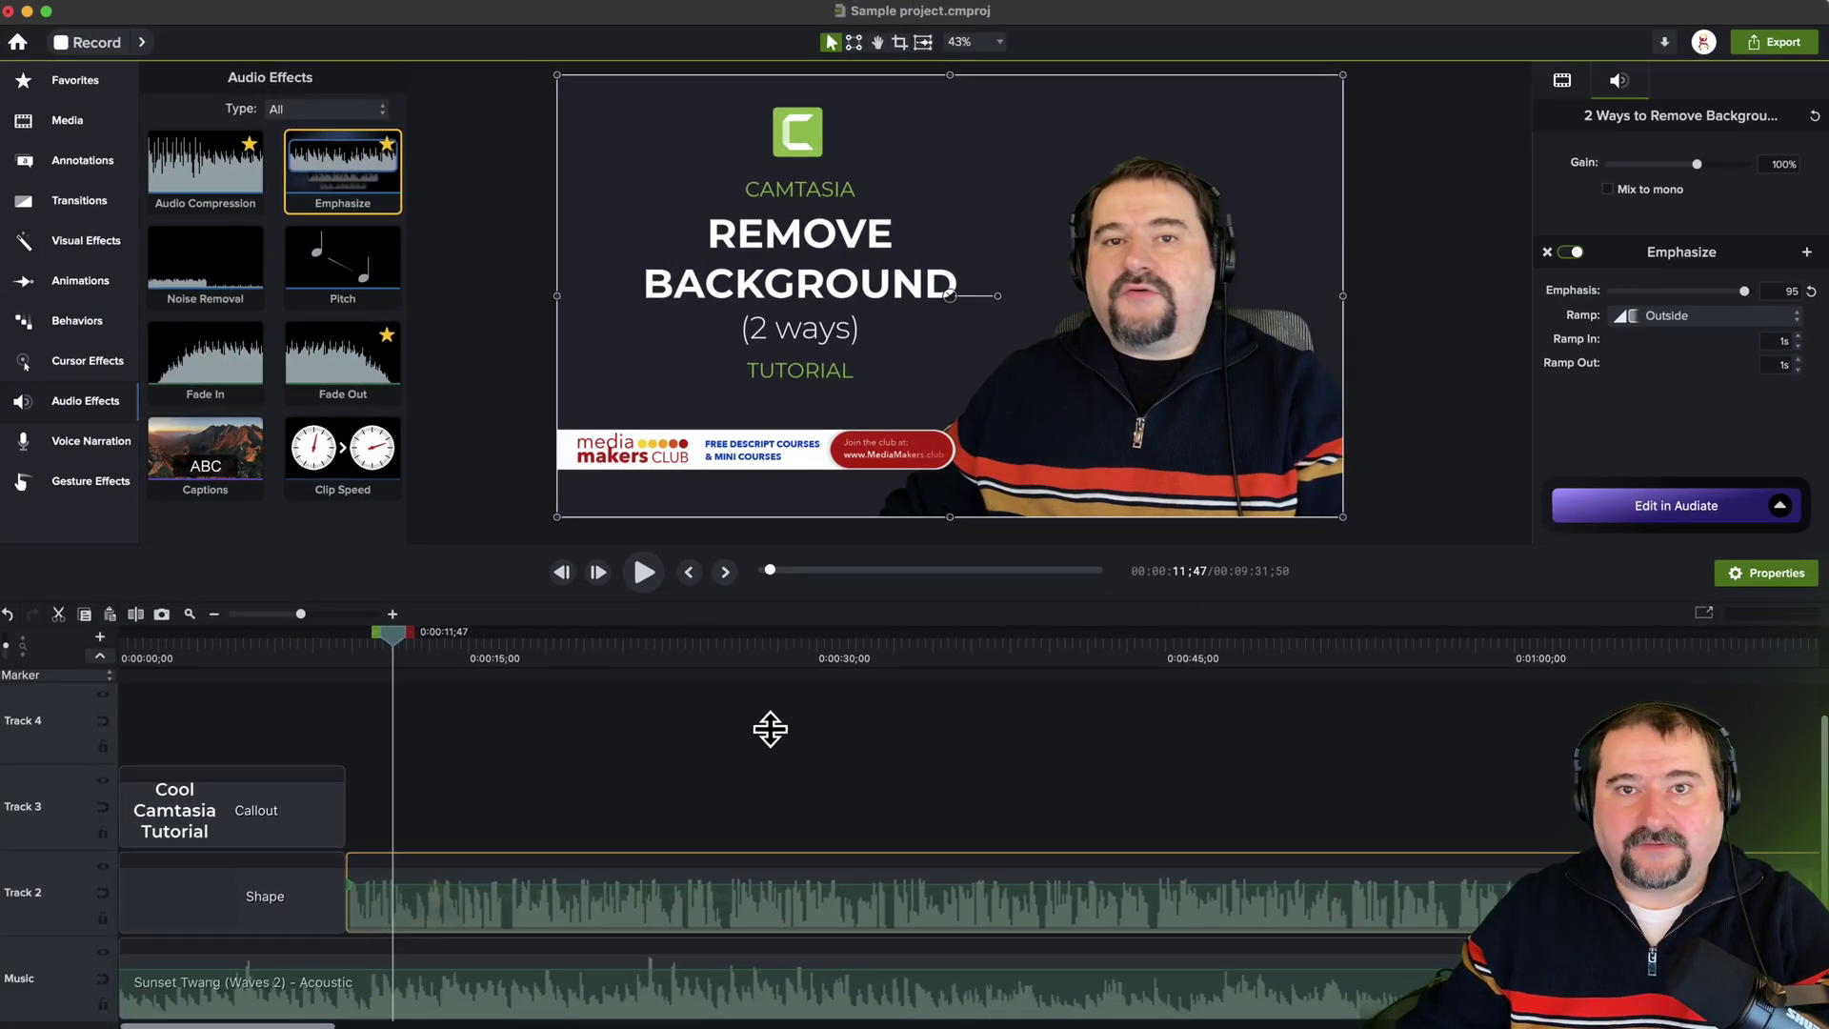
left_click(1573, 252)
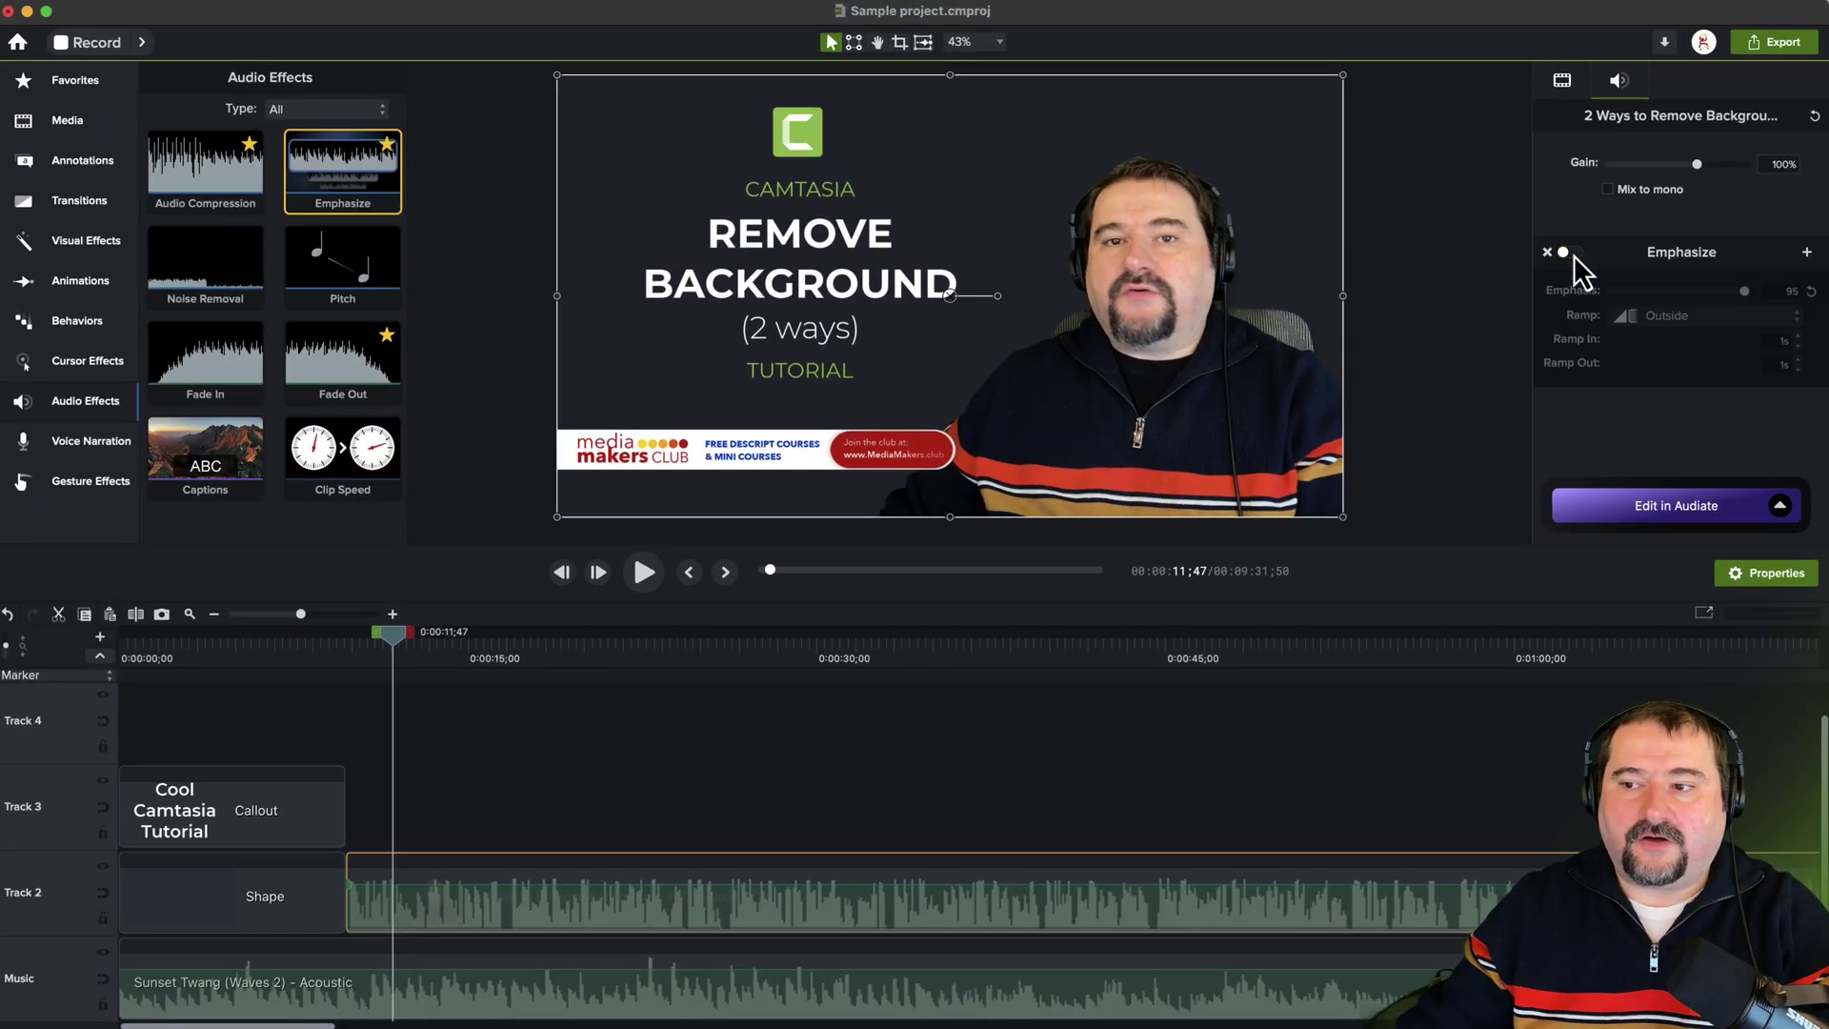
left_click(1572, 255)
left_click(1573, 255)
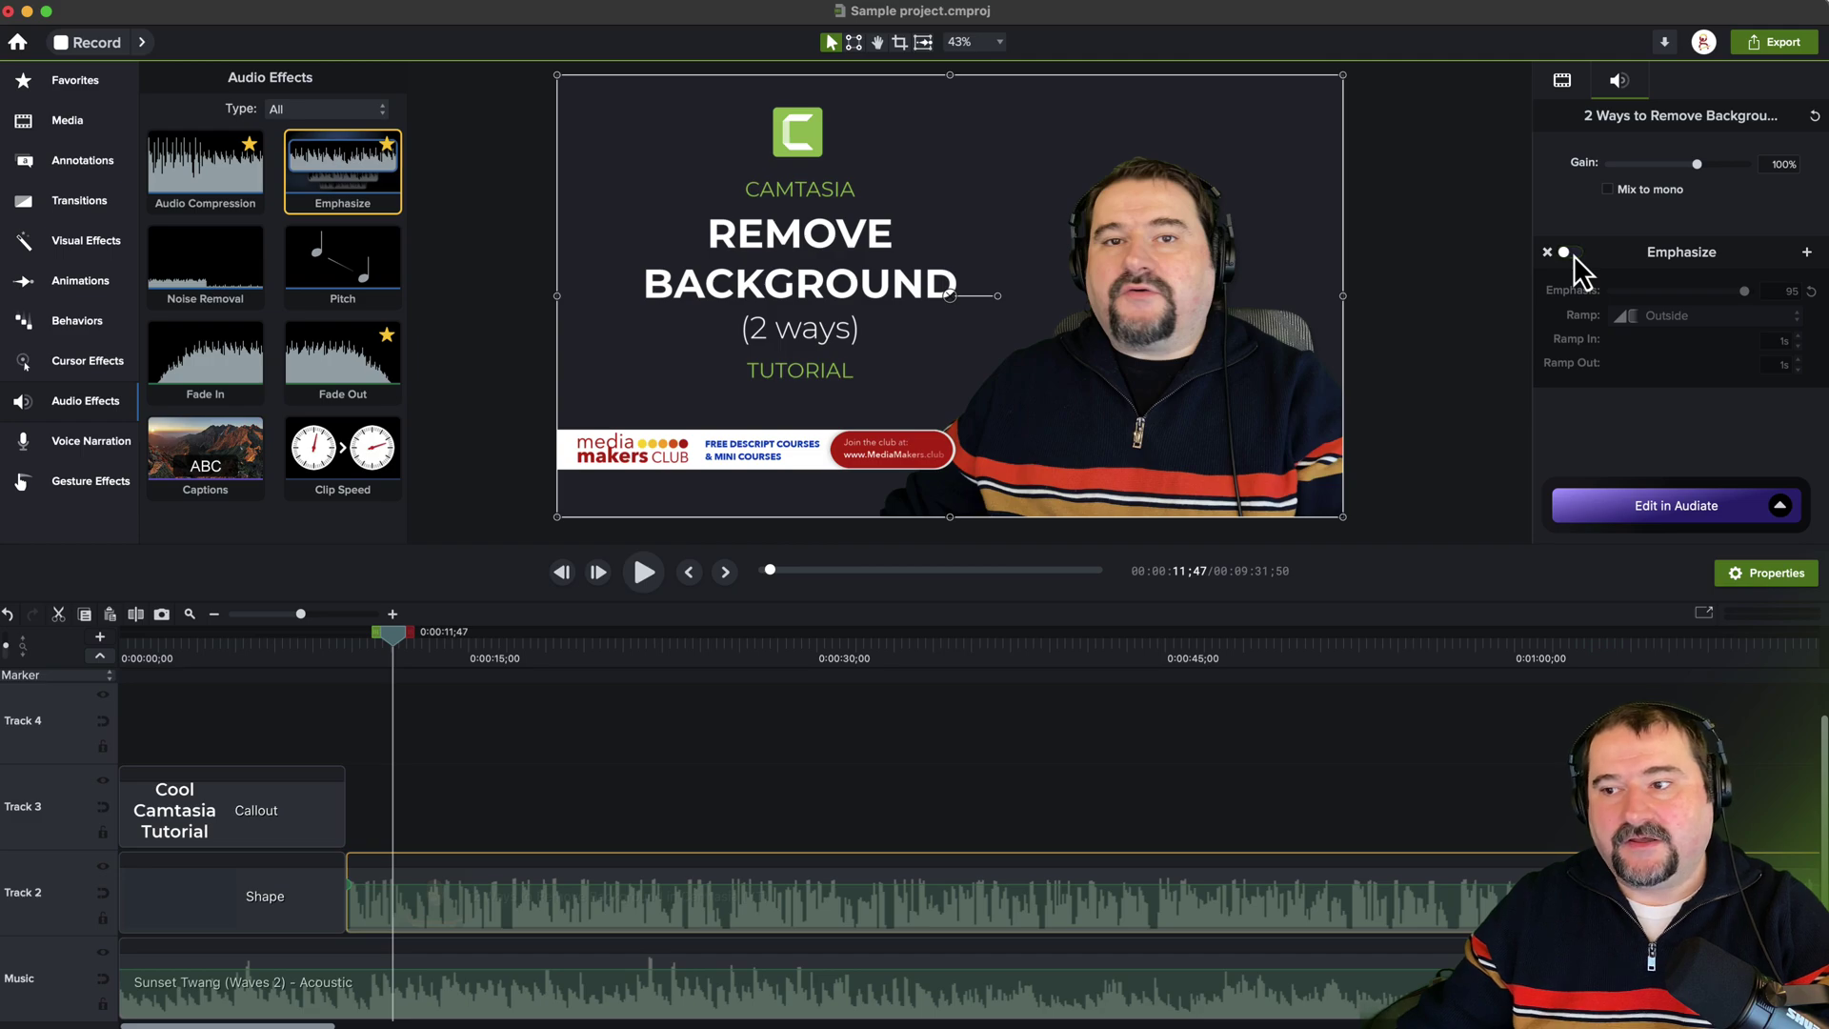
left_click(323, 651)
key("space")
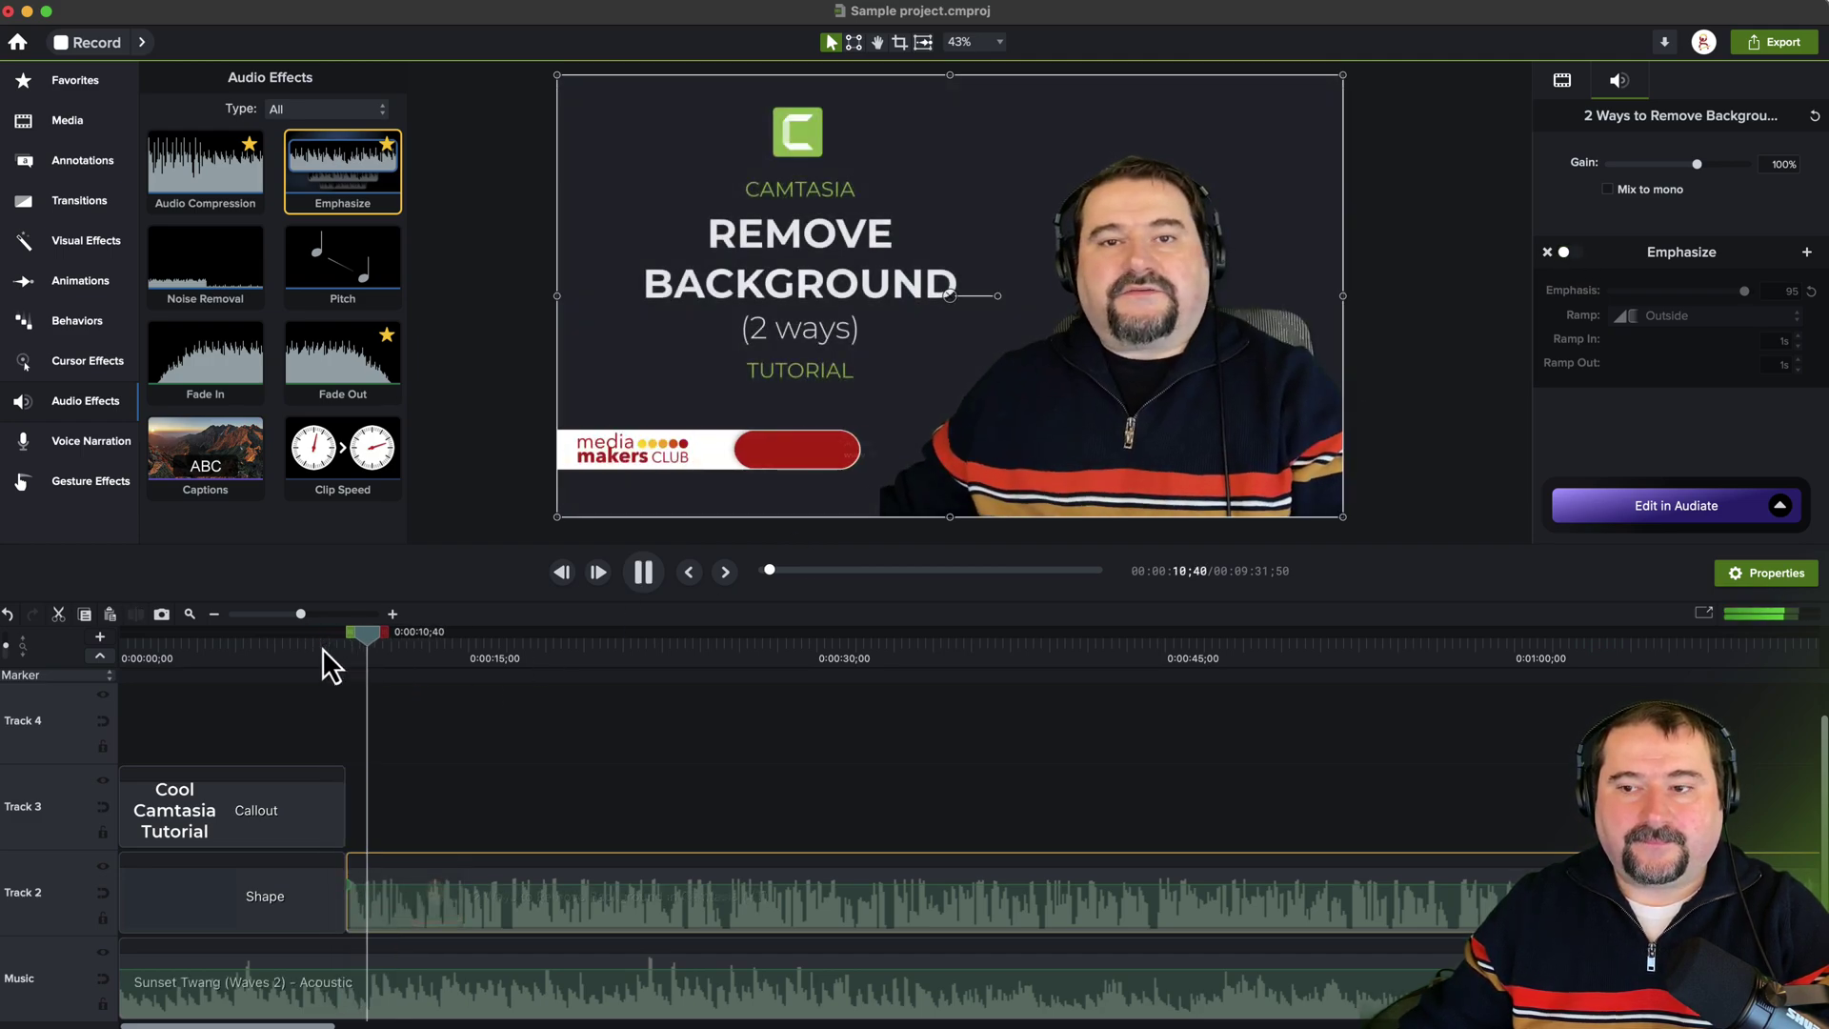
key("space")
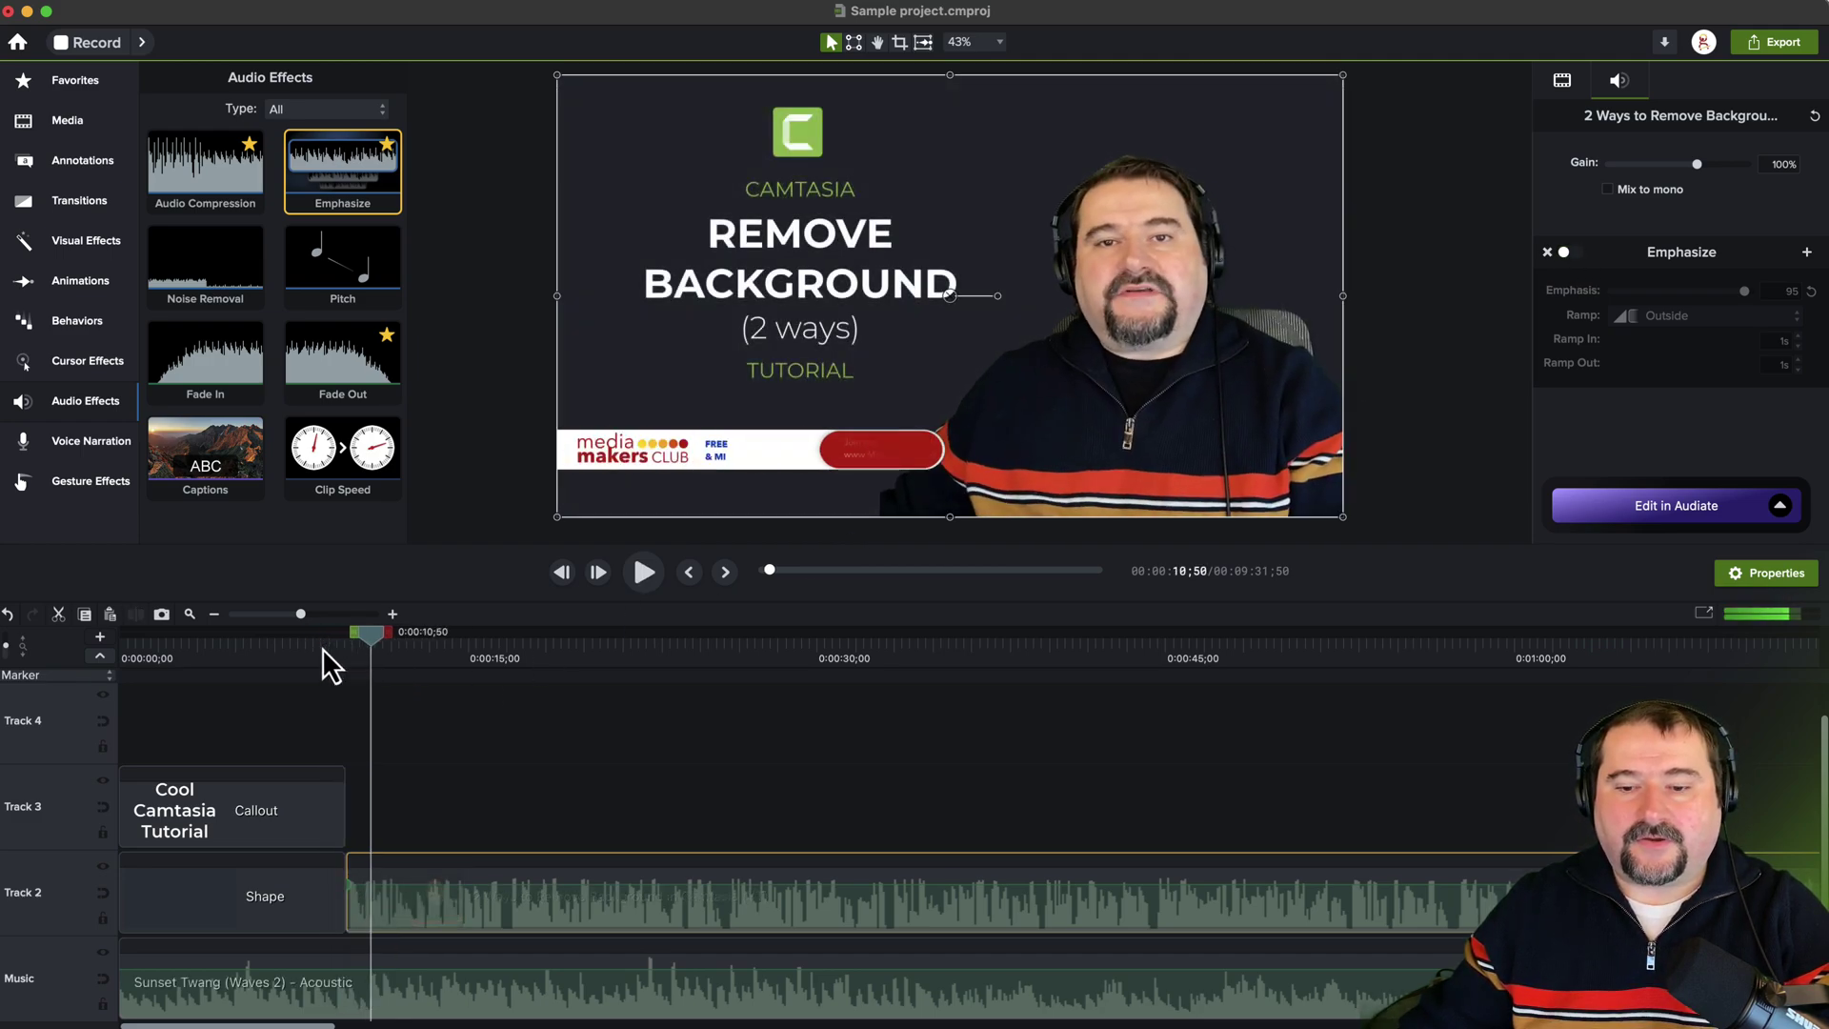
left_click(1573, 253)
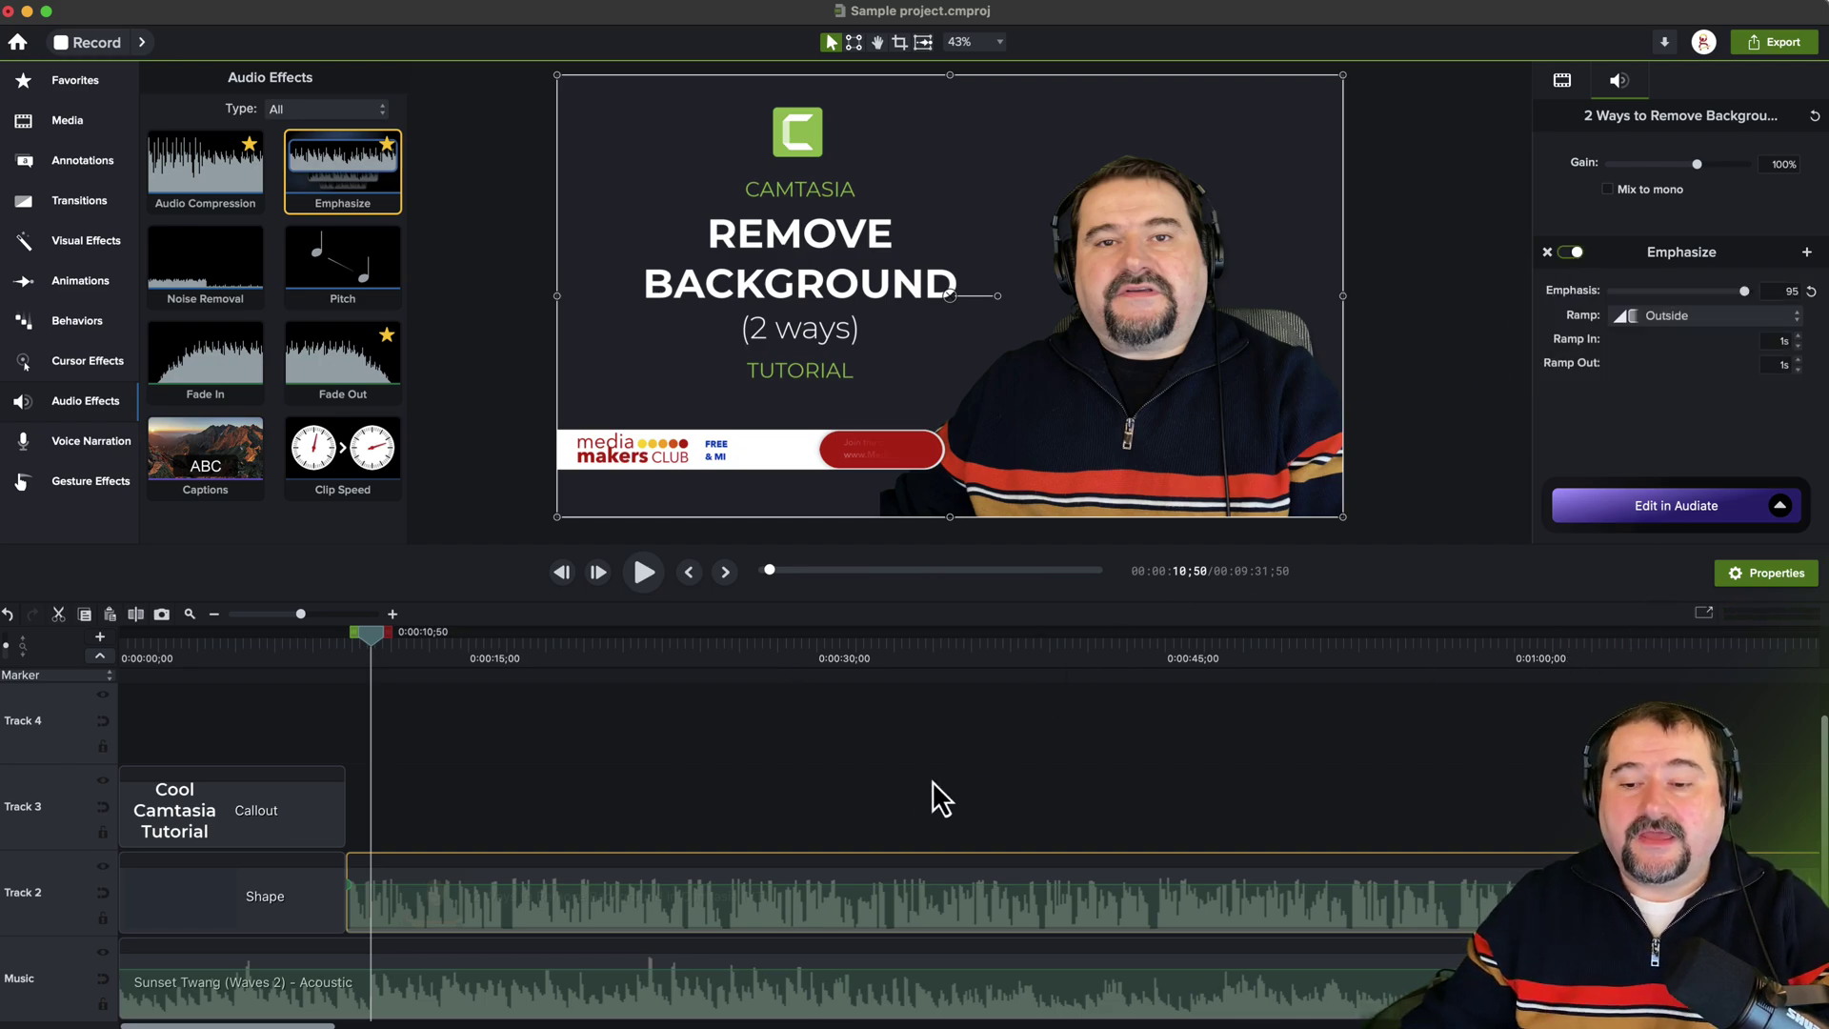
Step: Split the speech clip at about 1:07;56 and 1:13;38 and delete the middle piece
scroll(916, 792, "down", 1)
scroll(916, 791, "down", 3)
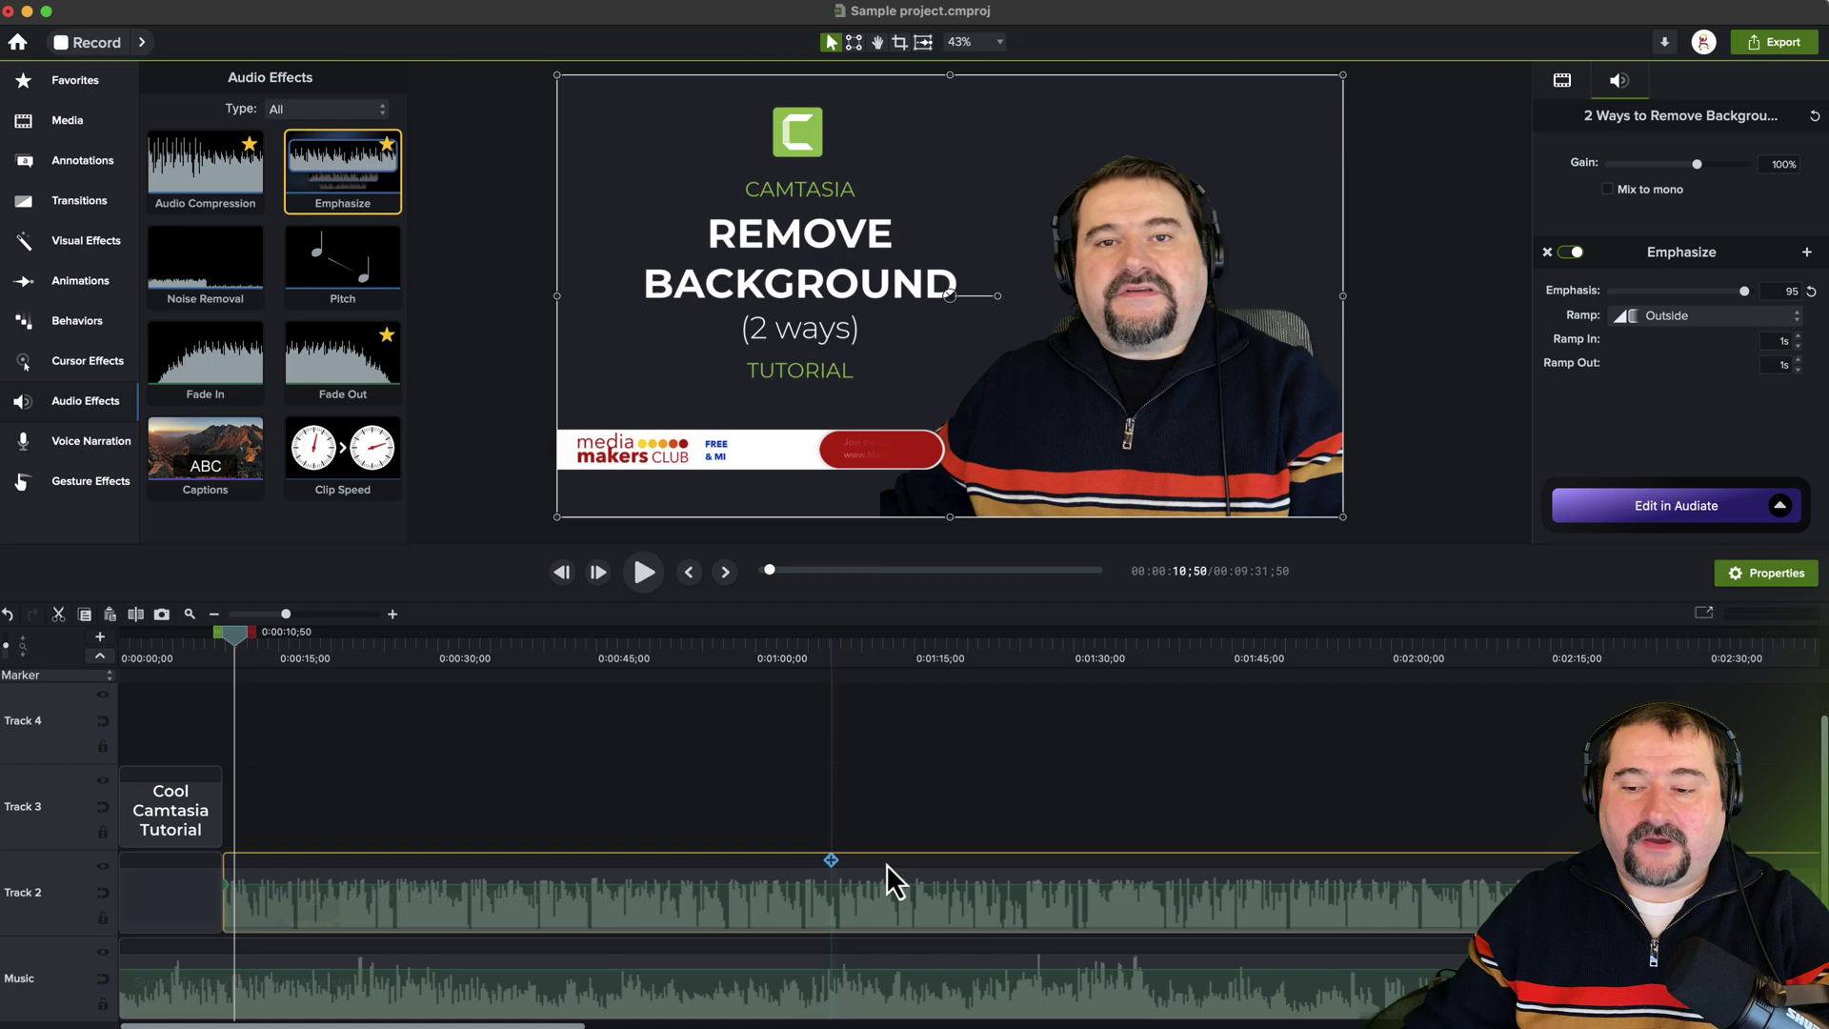
left_click(903, 647)
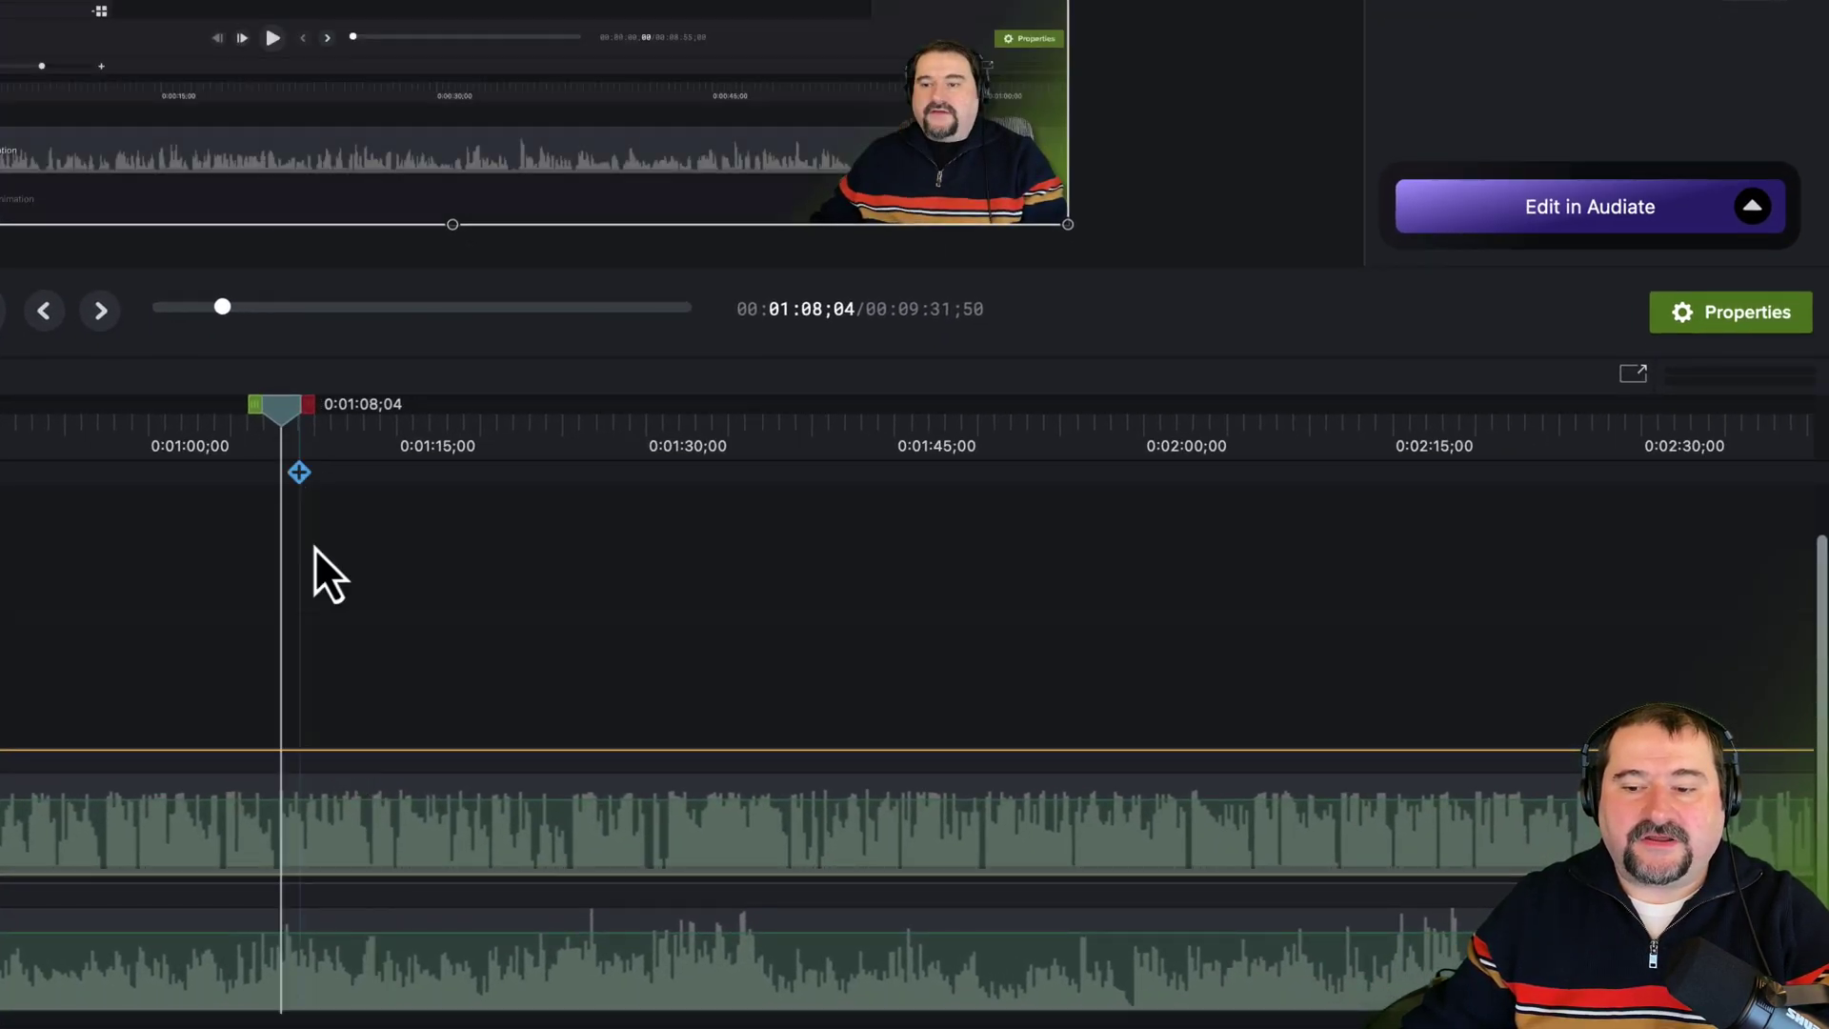
scroll(315, 752, "up", 5, "ctrl")
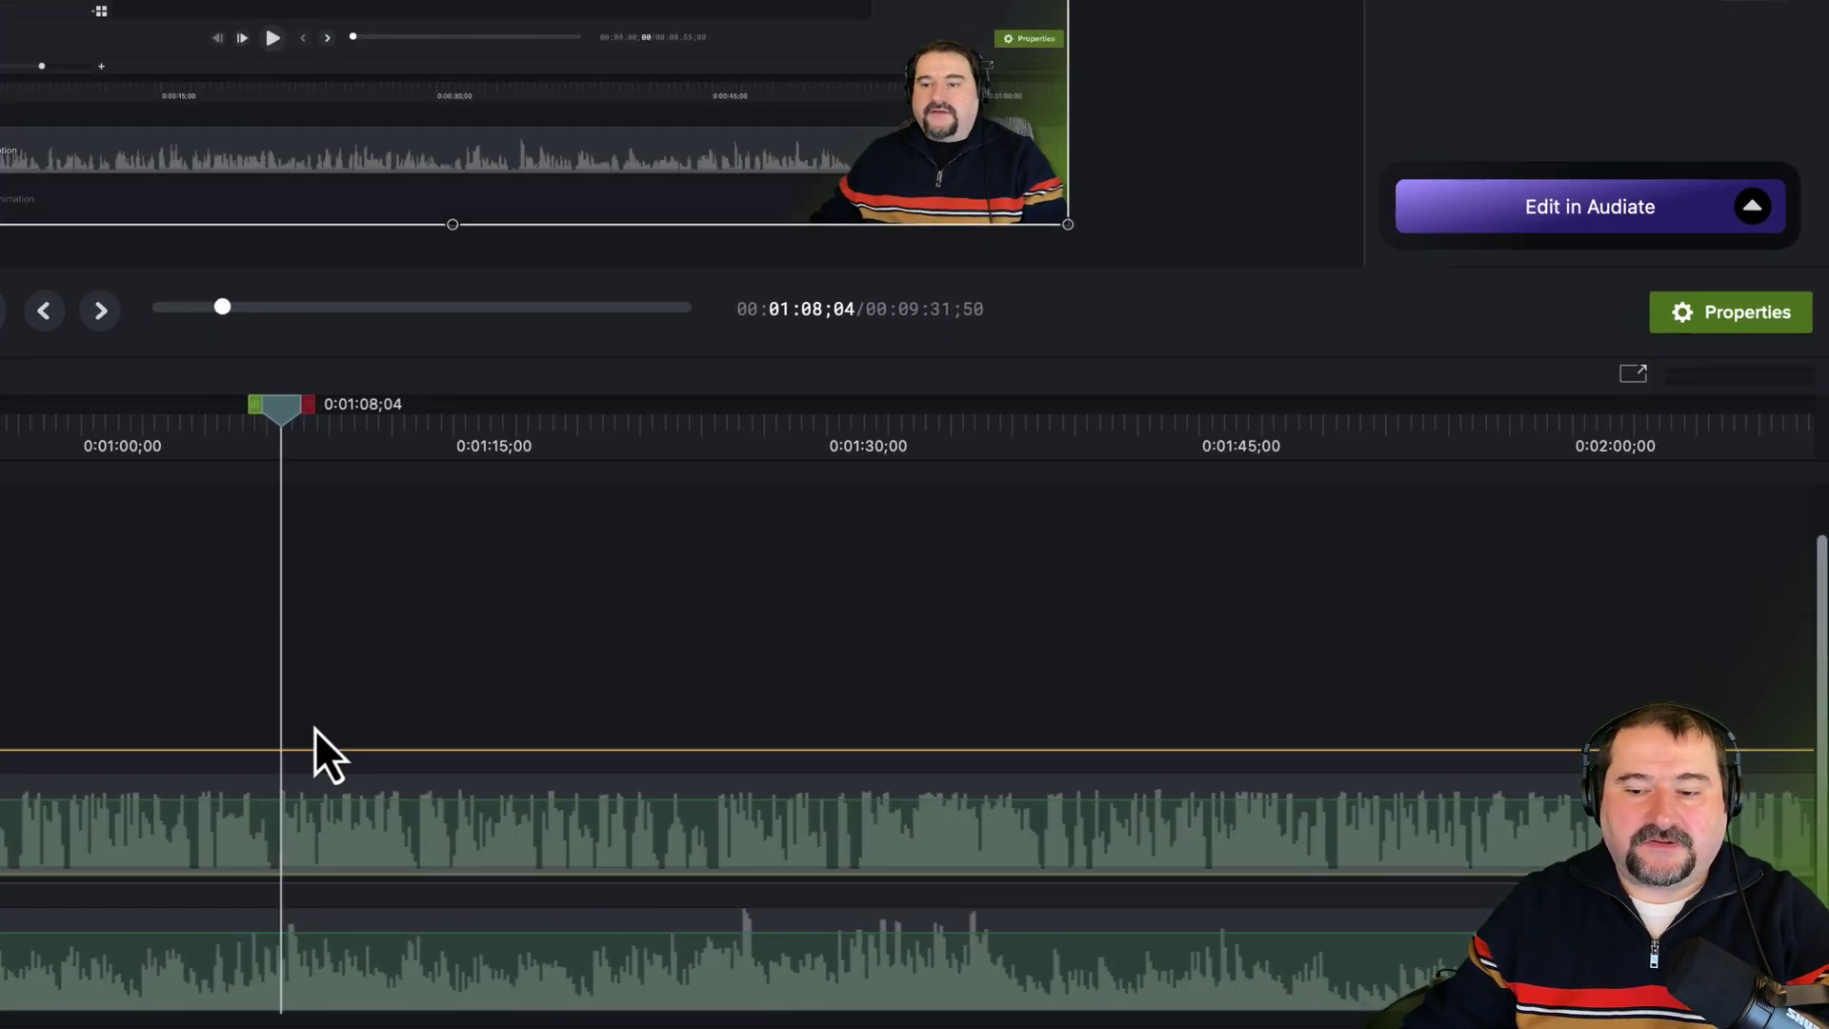
left_click_drag(277, 429, 901, 480)
key("s")
key("s")
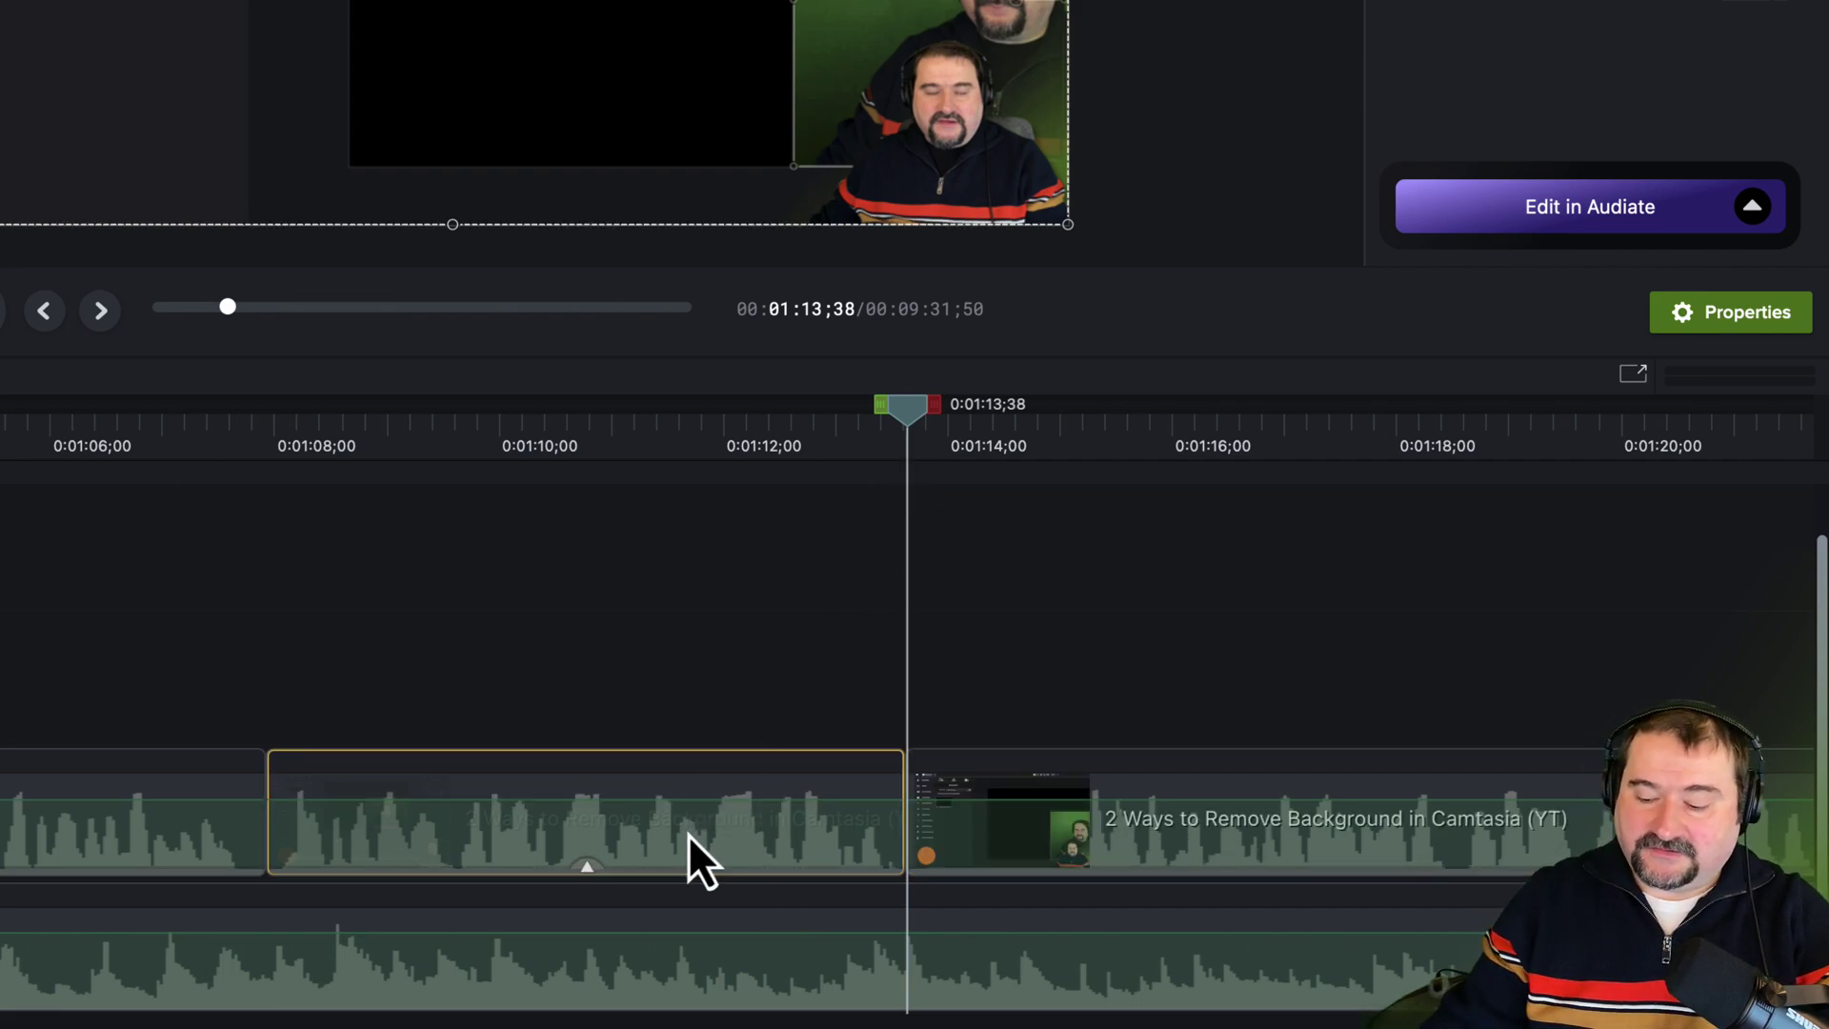
key("Delete")
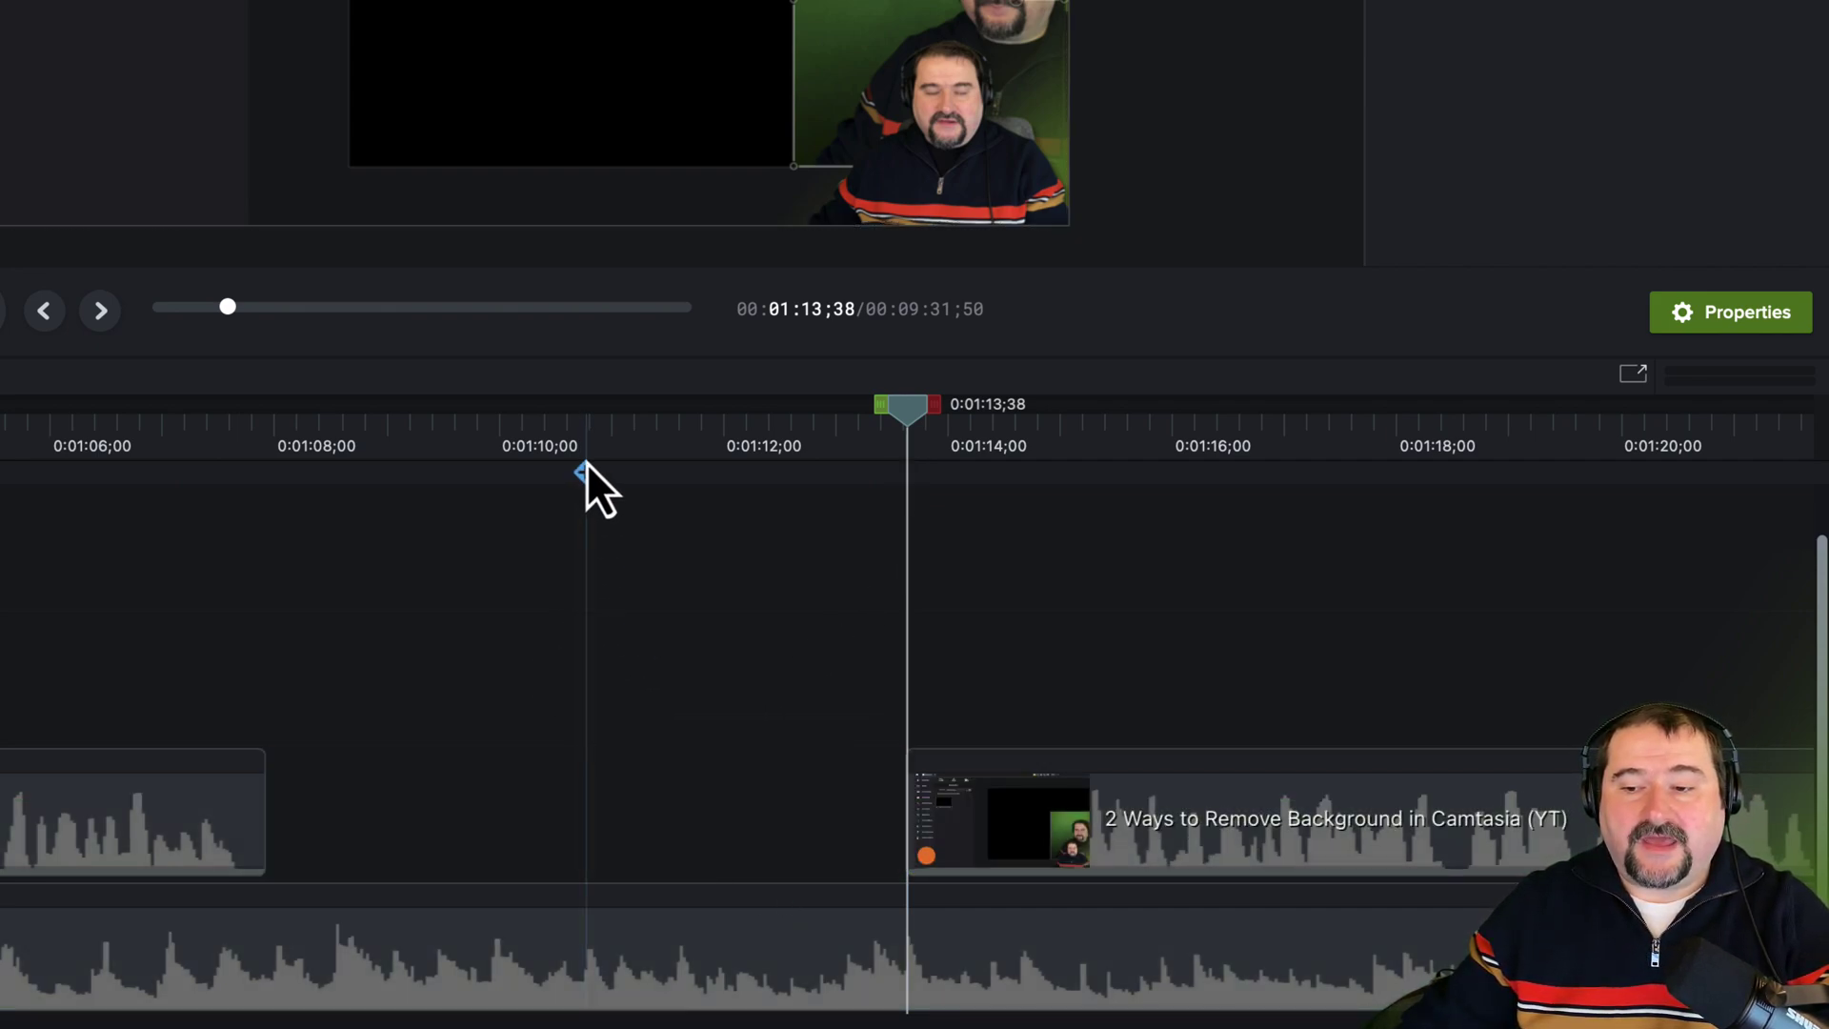
left_click(589, 467)
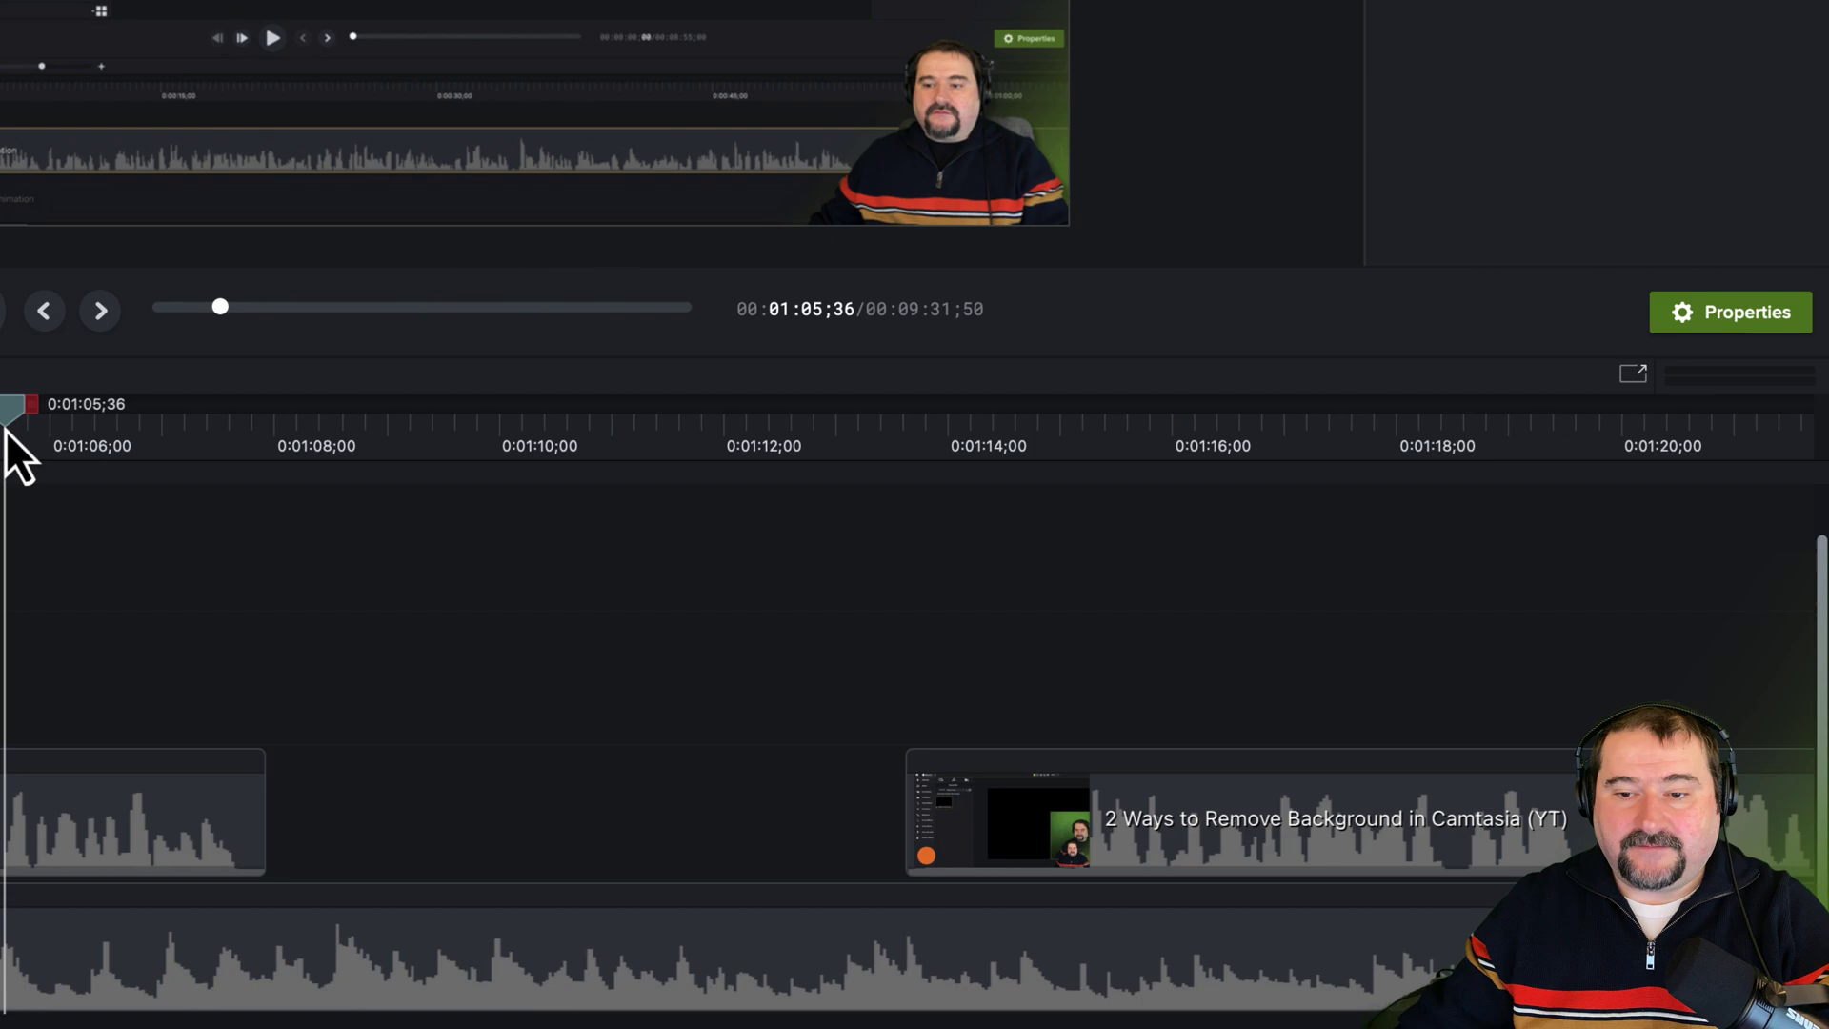
key("space")
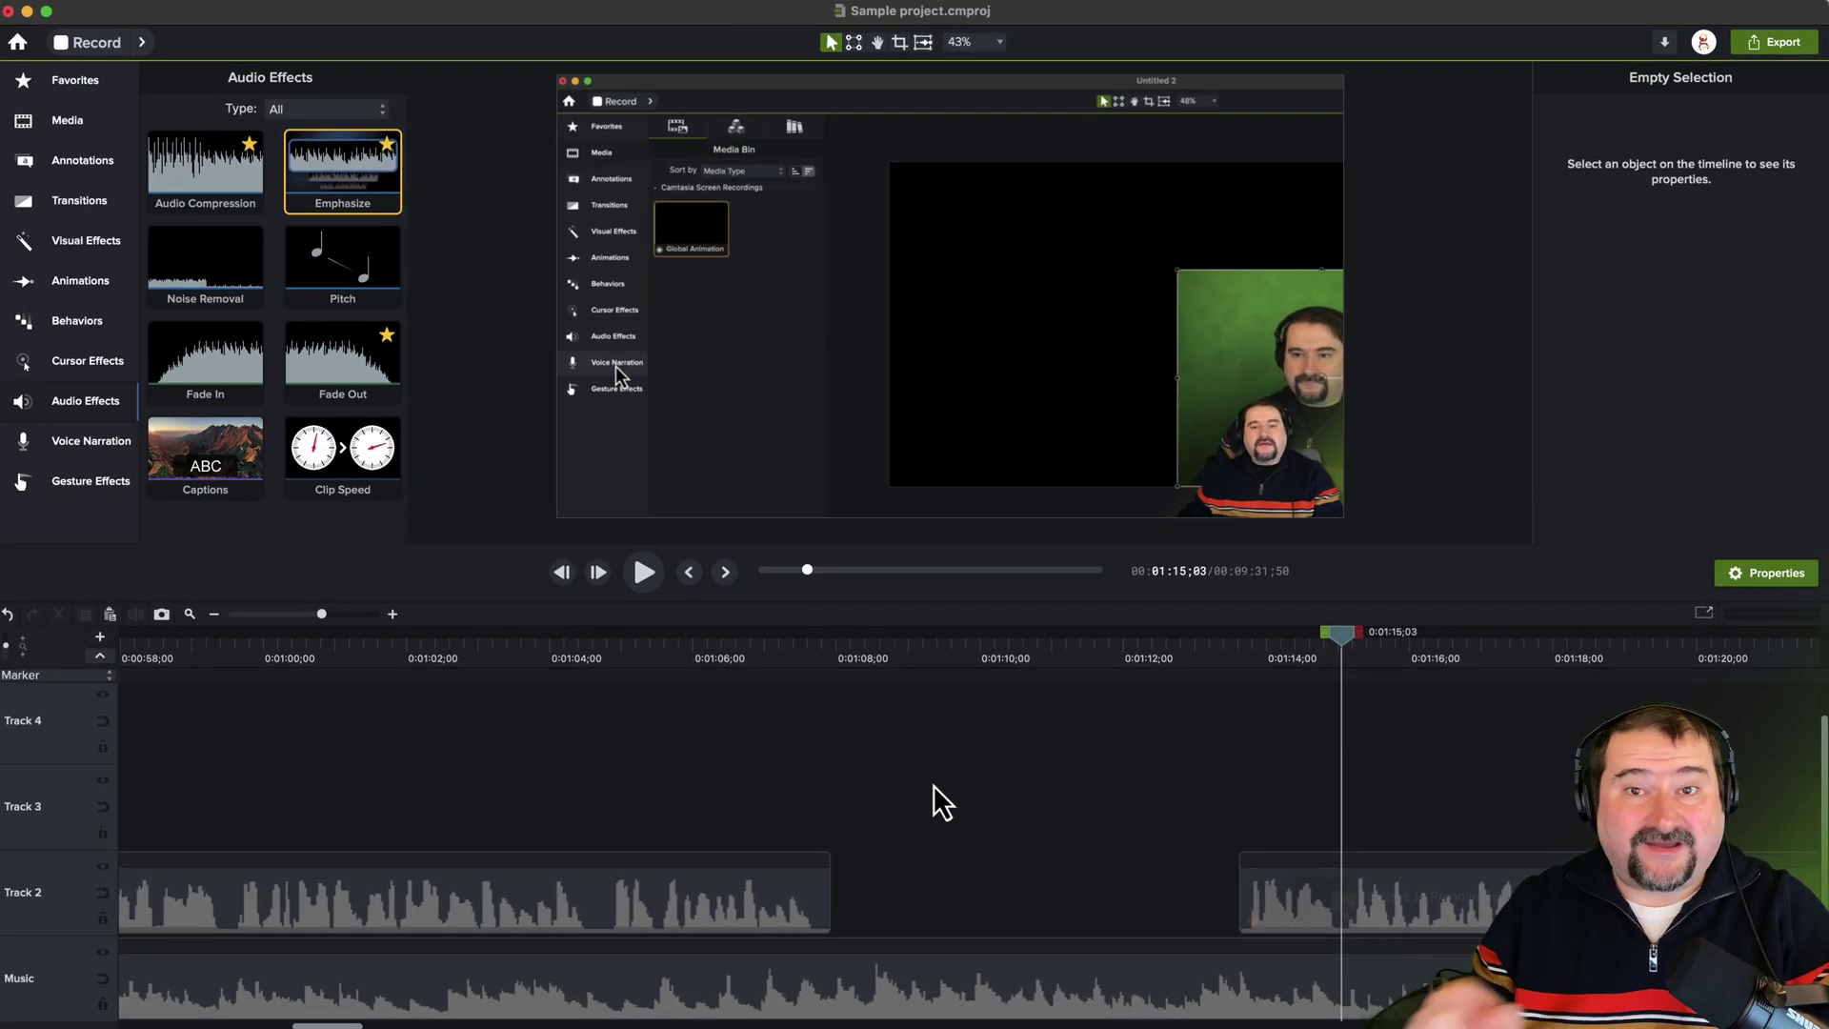
Step: Undo the deletion to restore the middle speech piece, then select it
key("super+z")
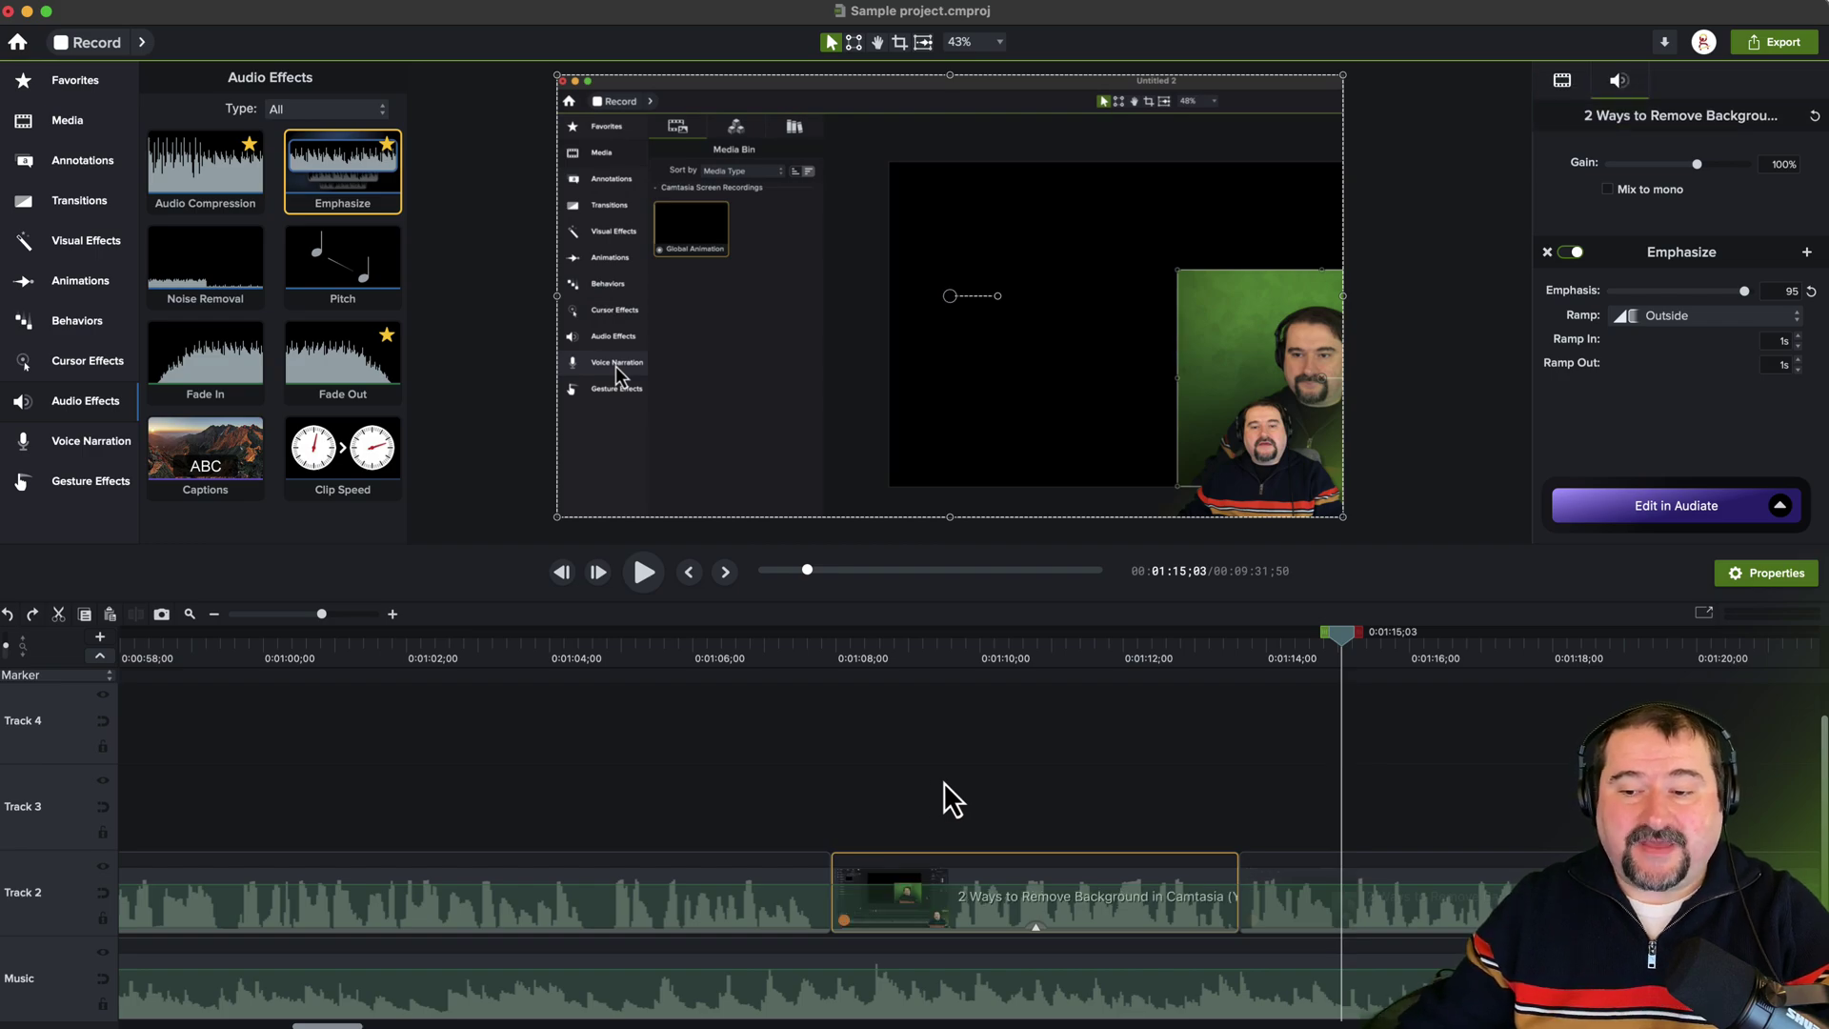
left_click(1017, 814)
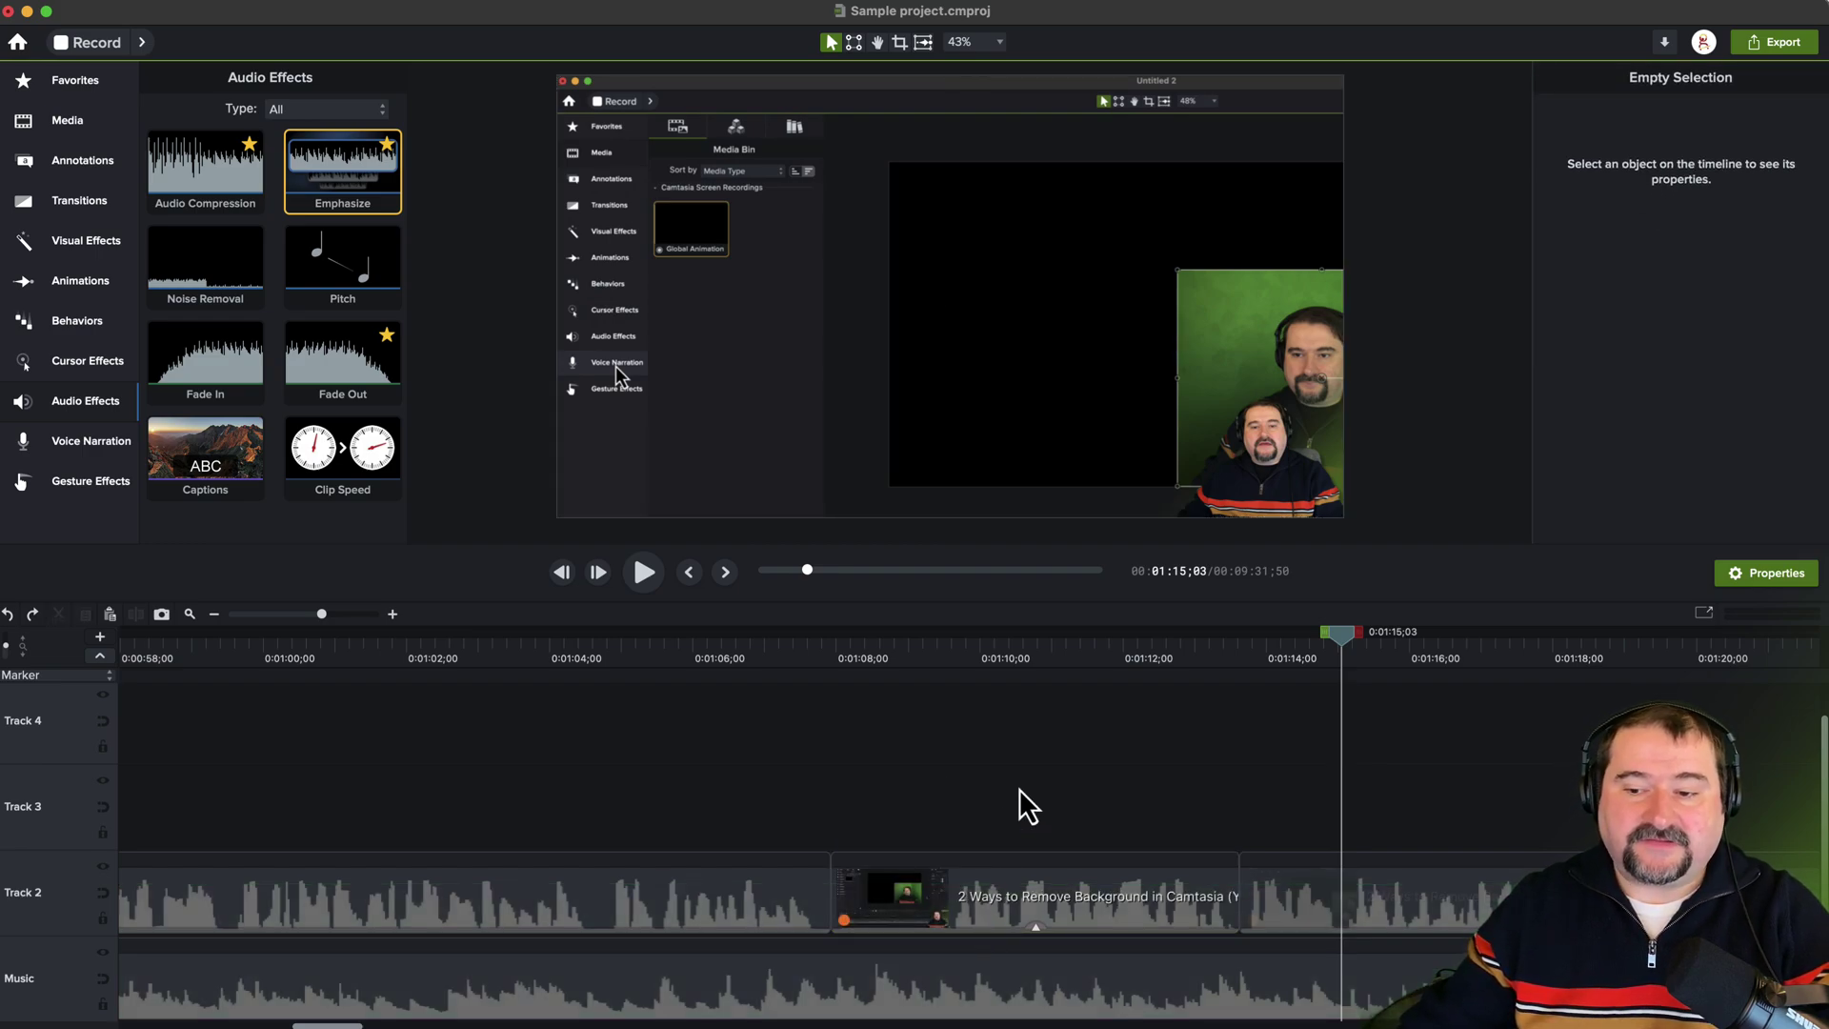
left_click(1043, 886)
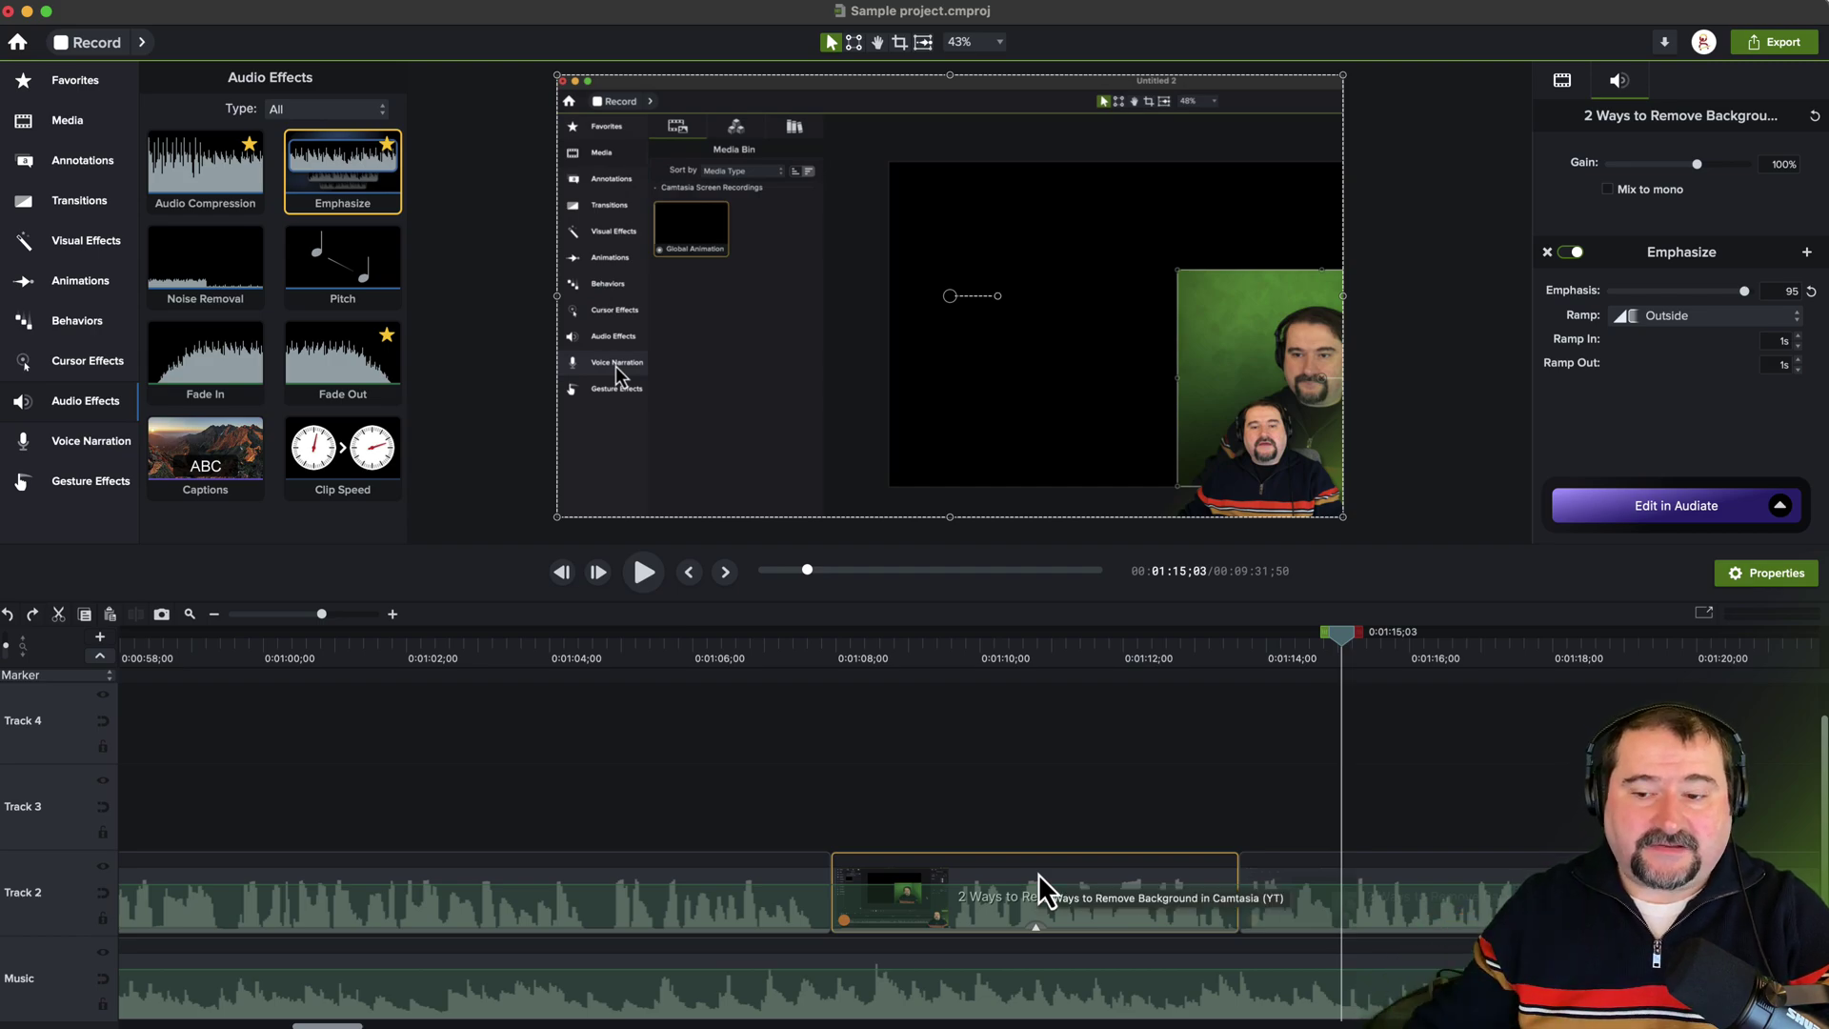
Step: Play back the restored section starting from 1:06;49
left_click(754, 652)
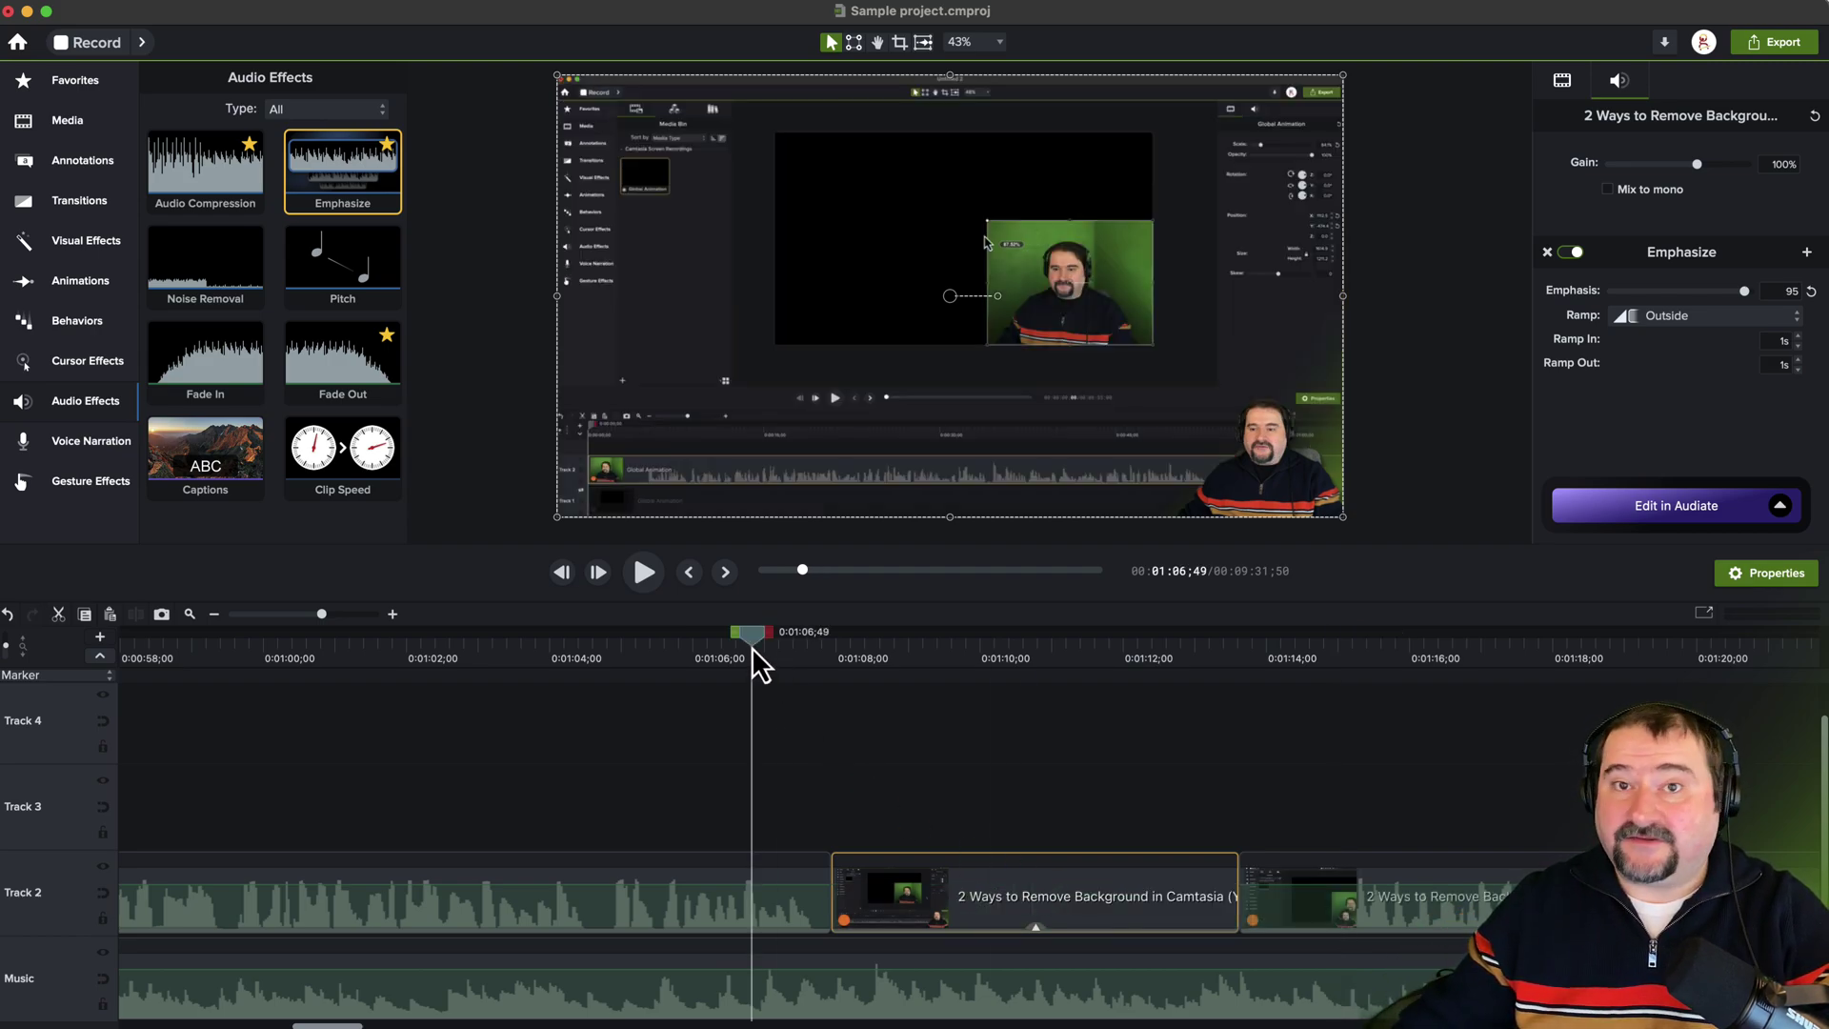
key("space")
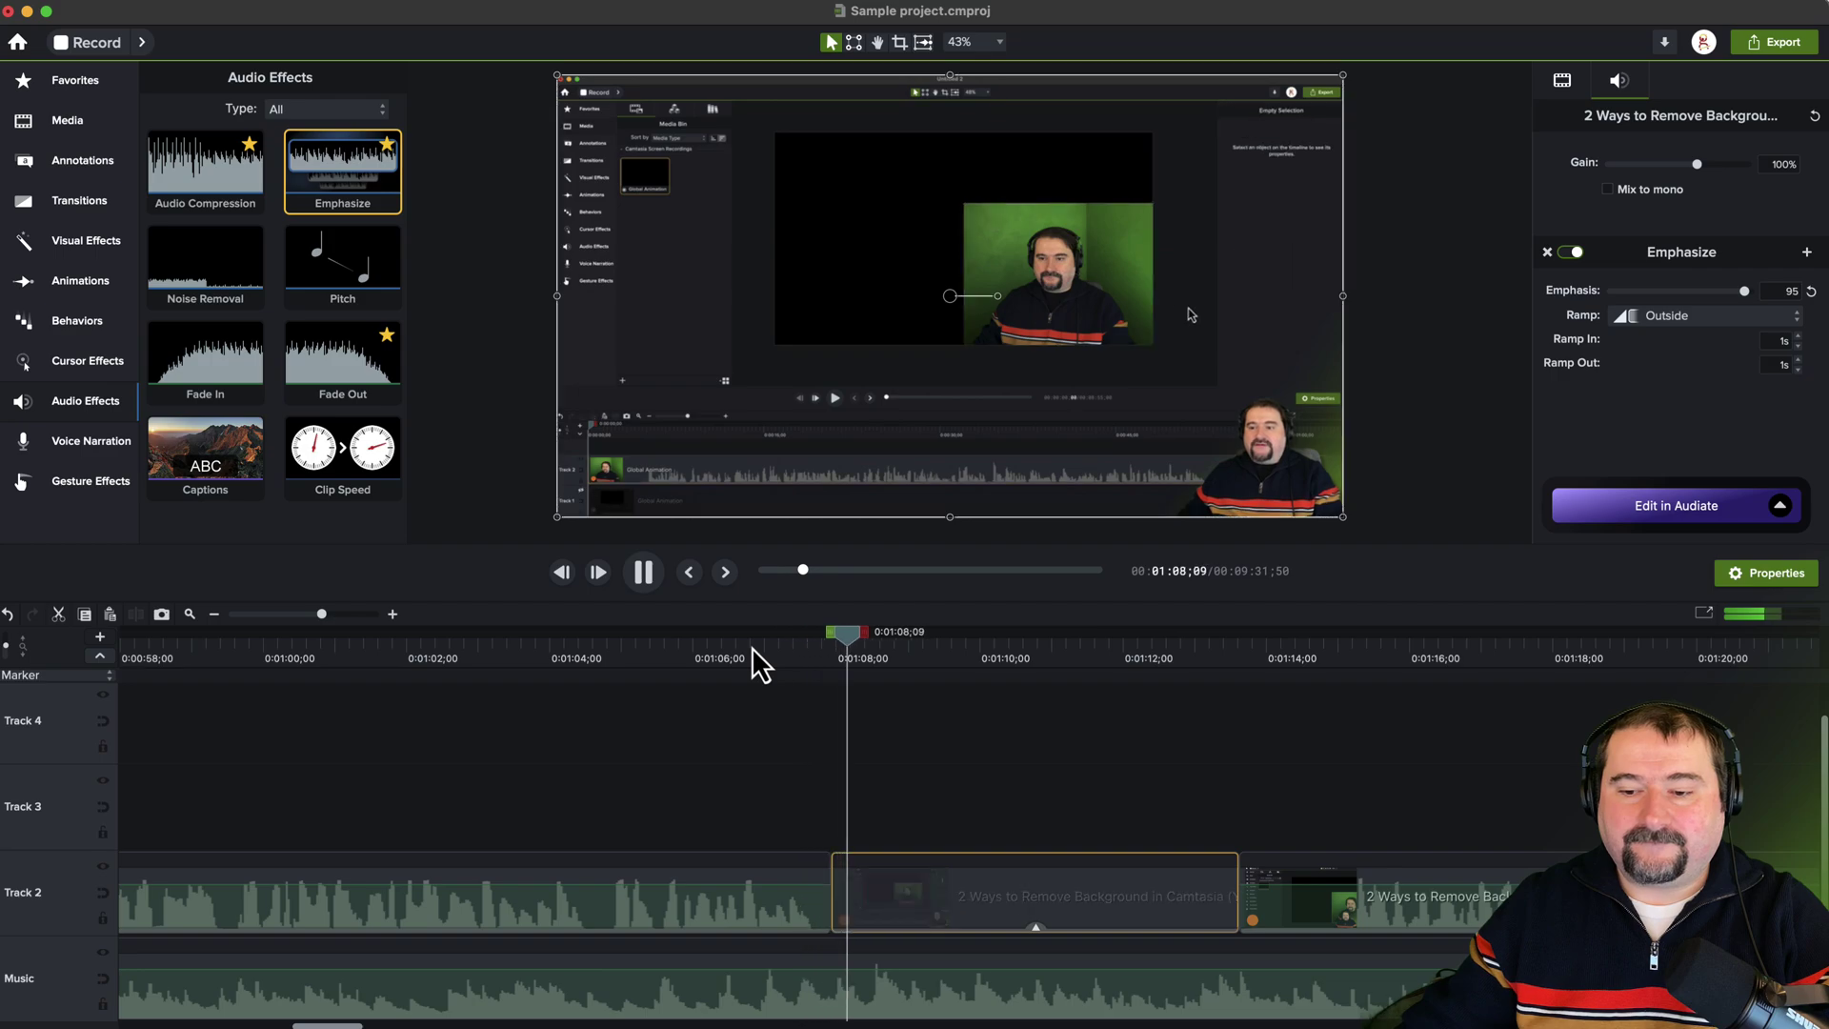
key("space")
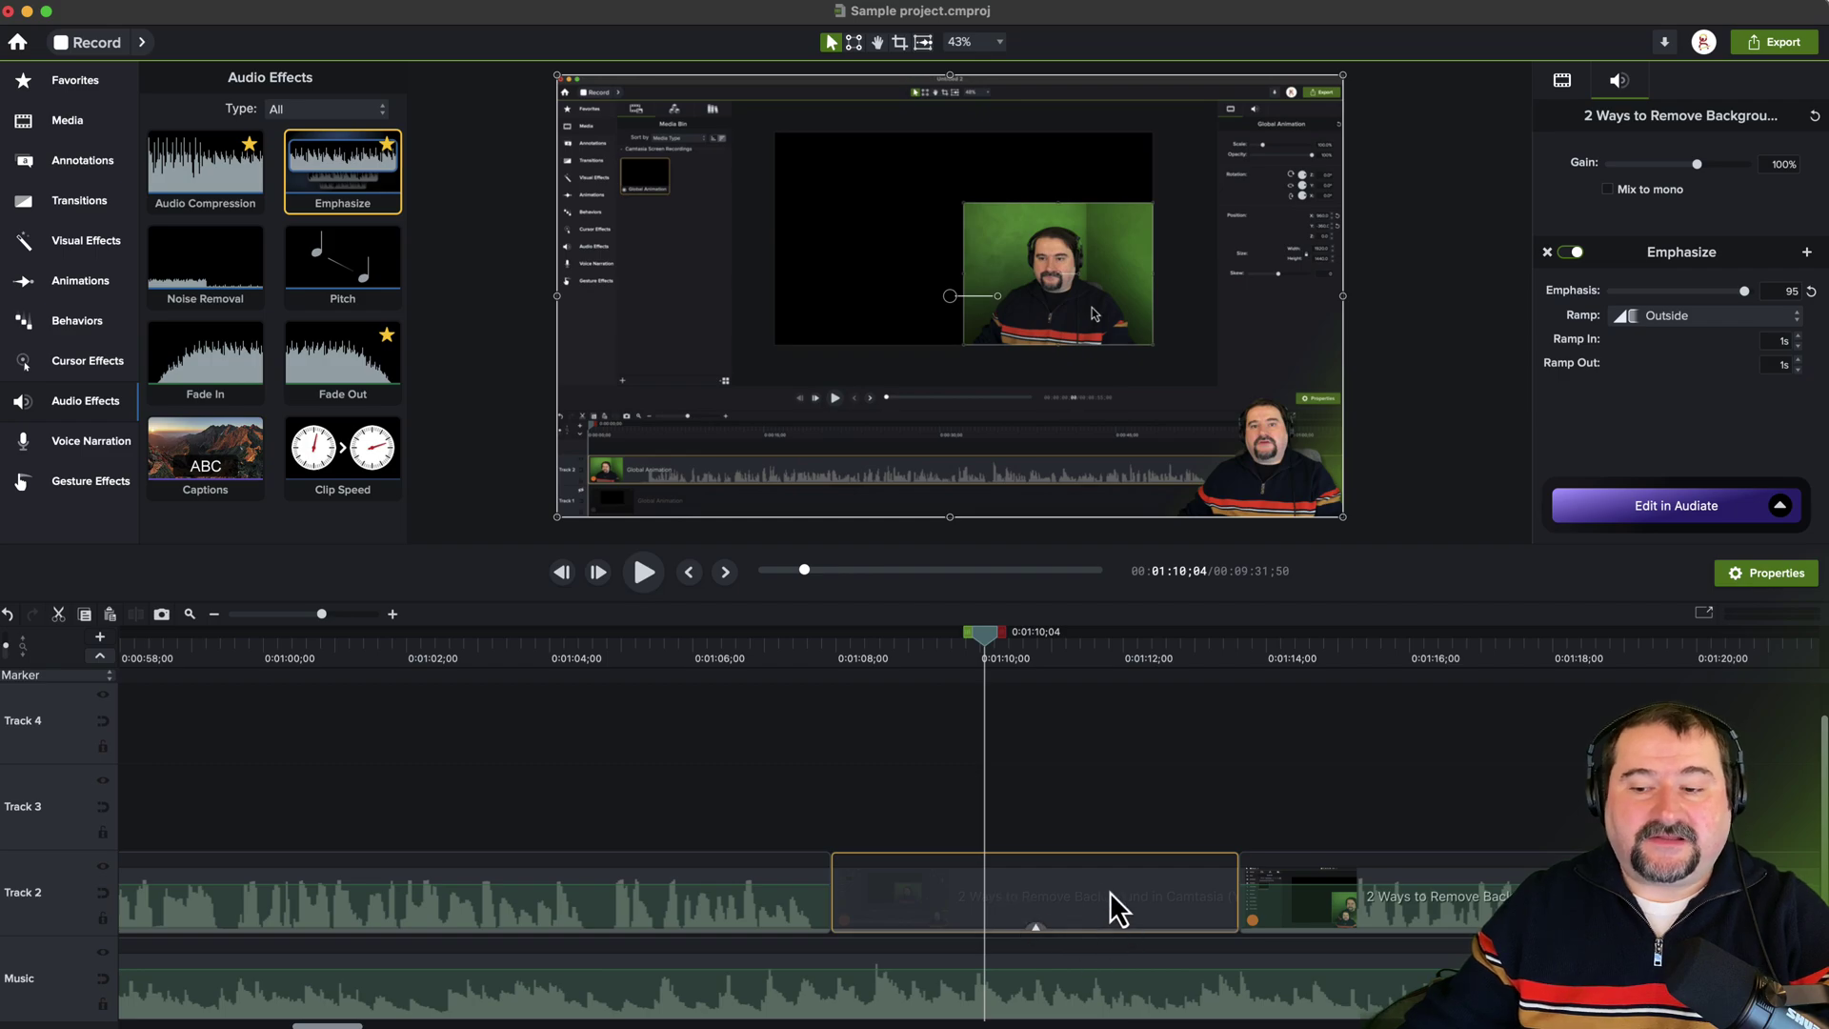
Step: Turn Emphasize off on the middle speech clip and play from about 1:06 to hear it
left_click(1566, 252)
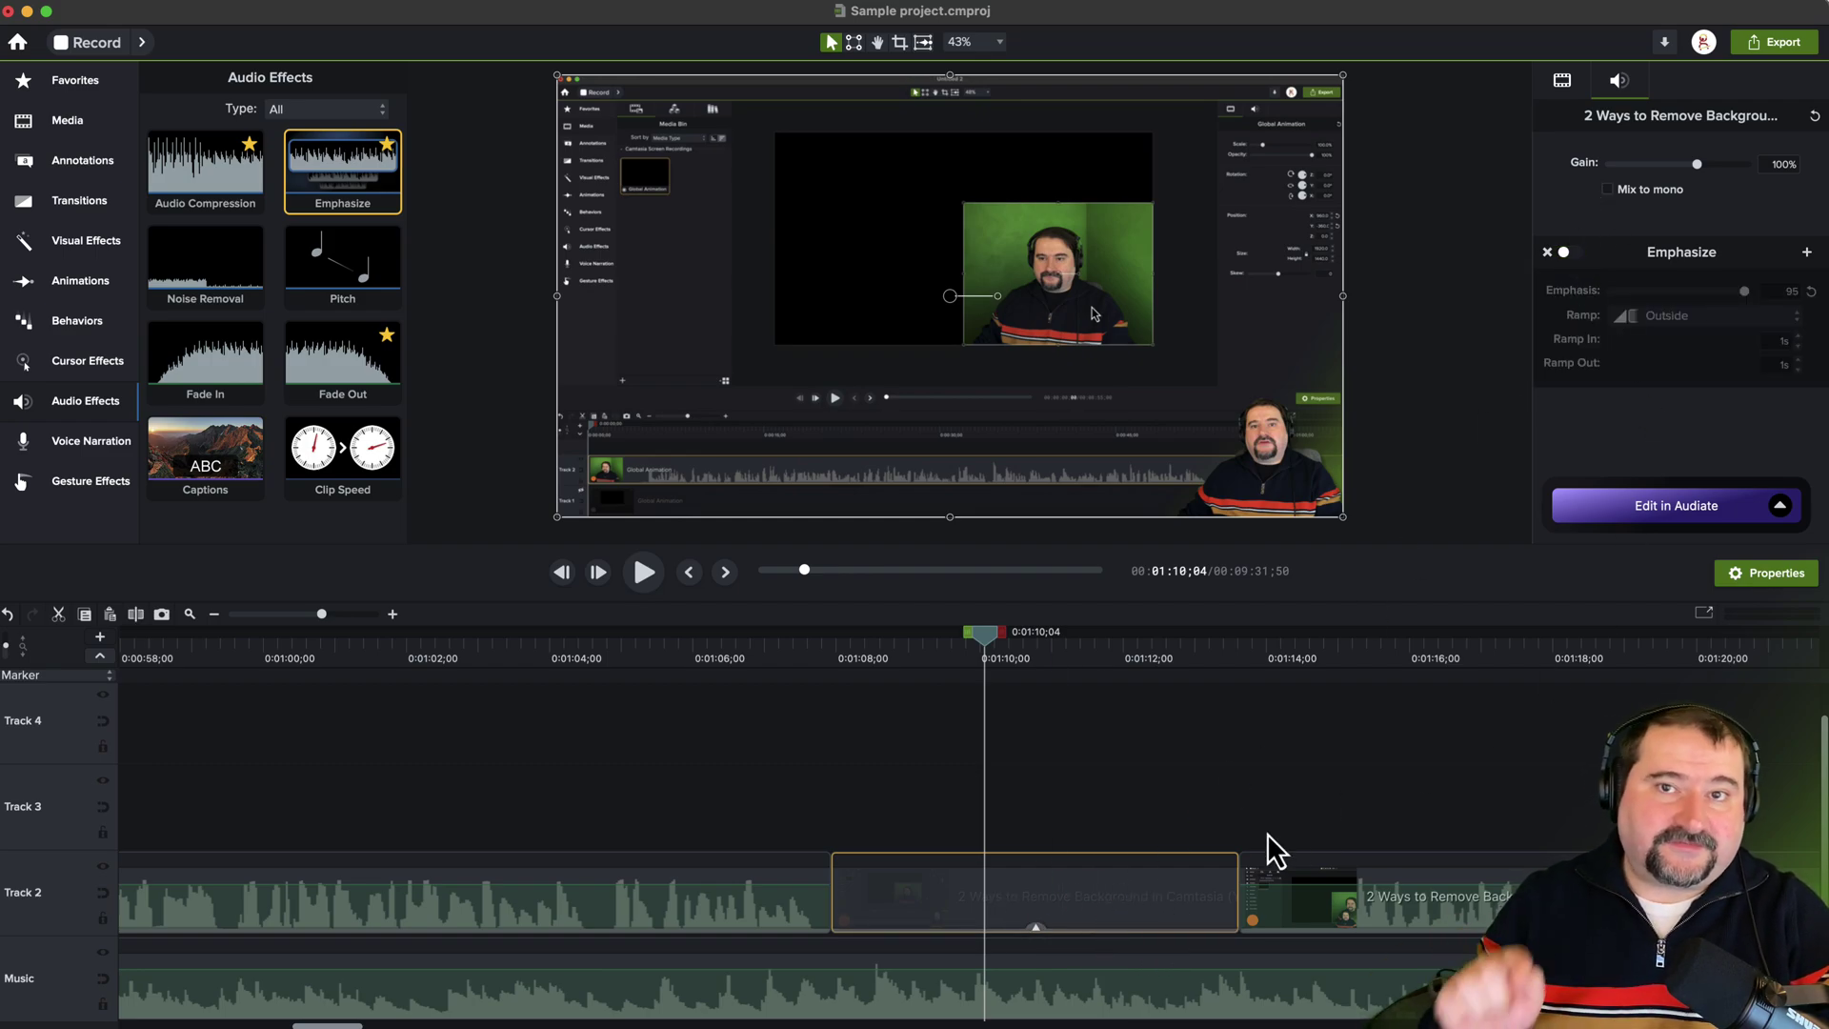
left_click(747, 654)
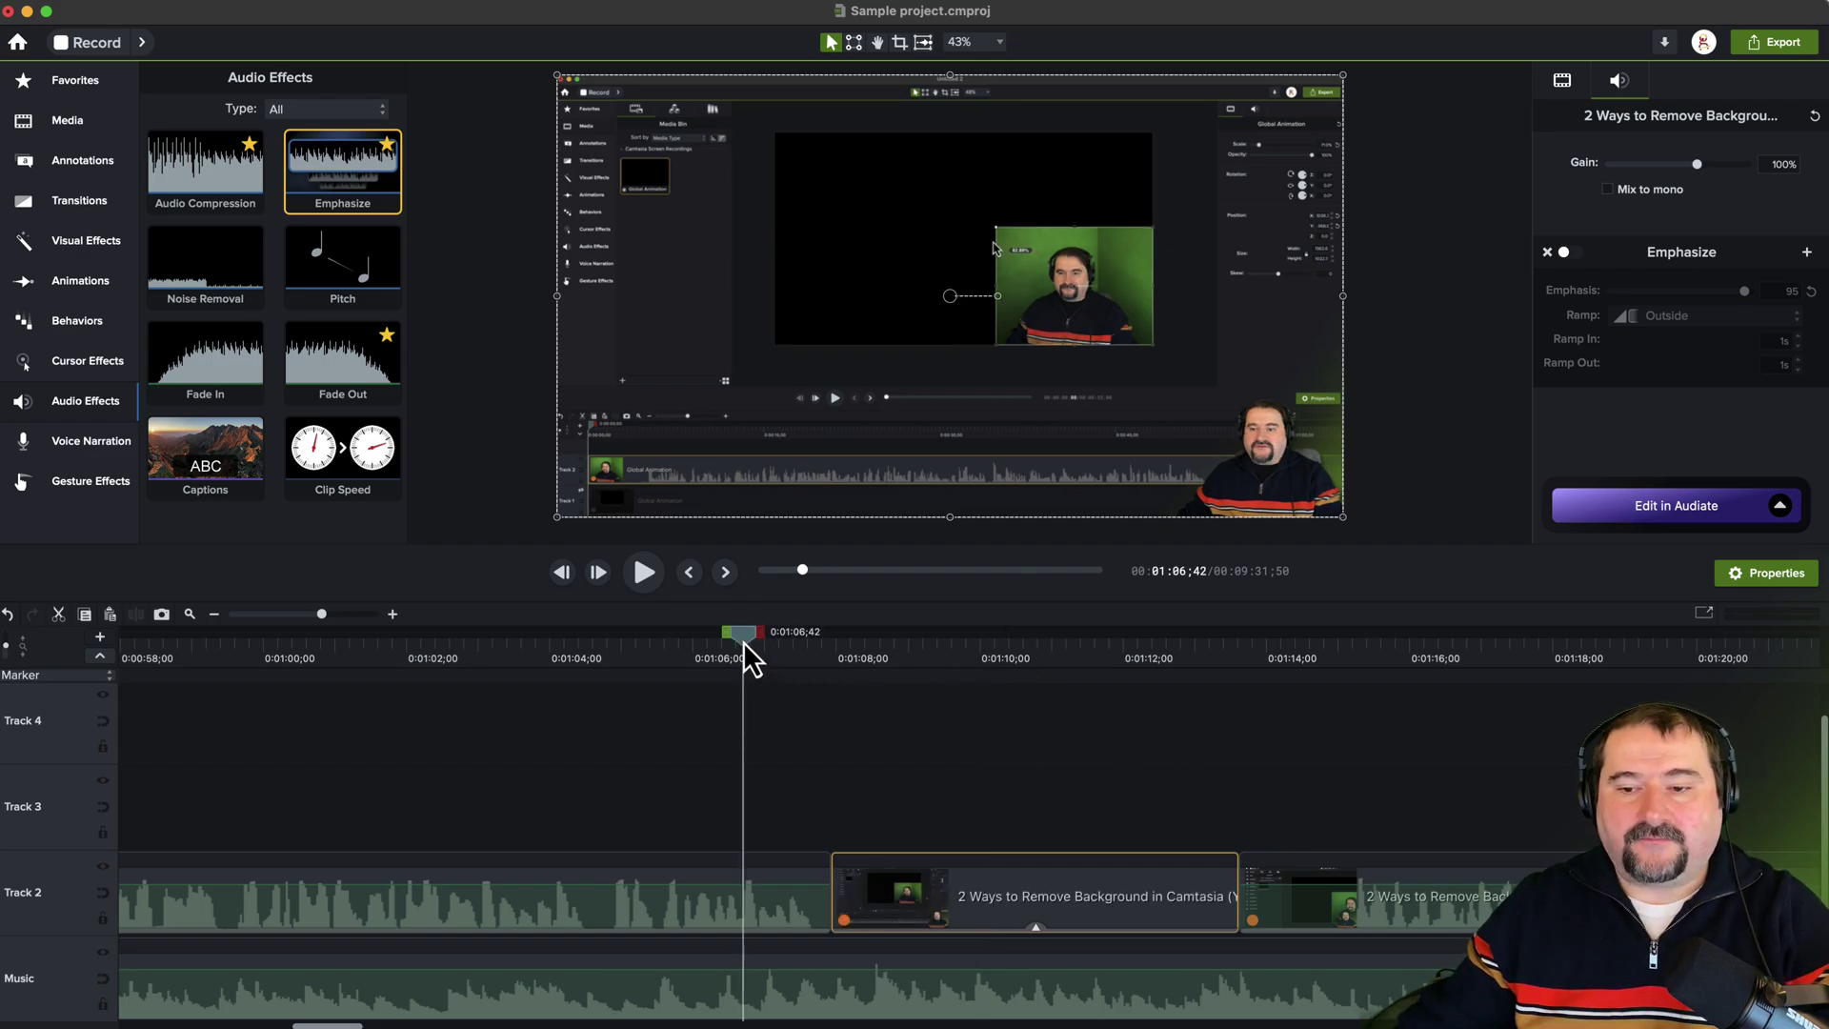
key("space")
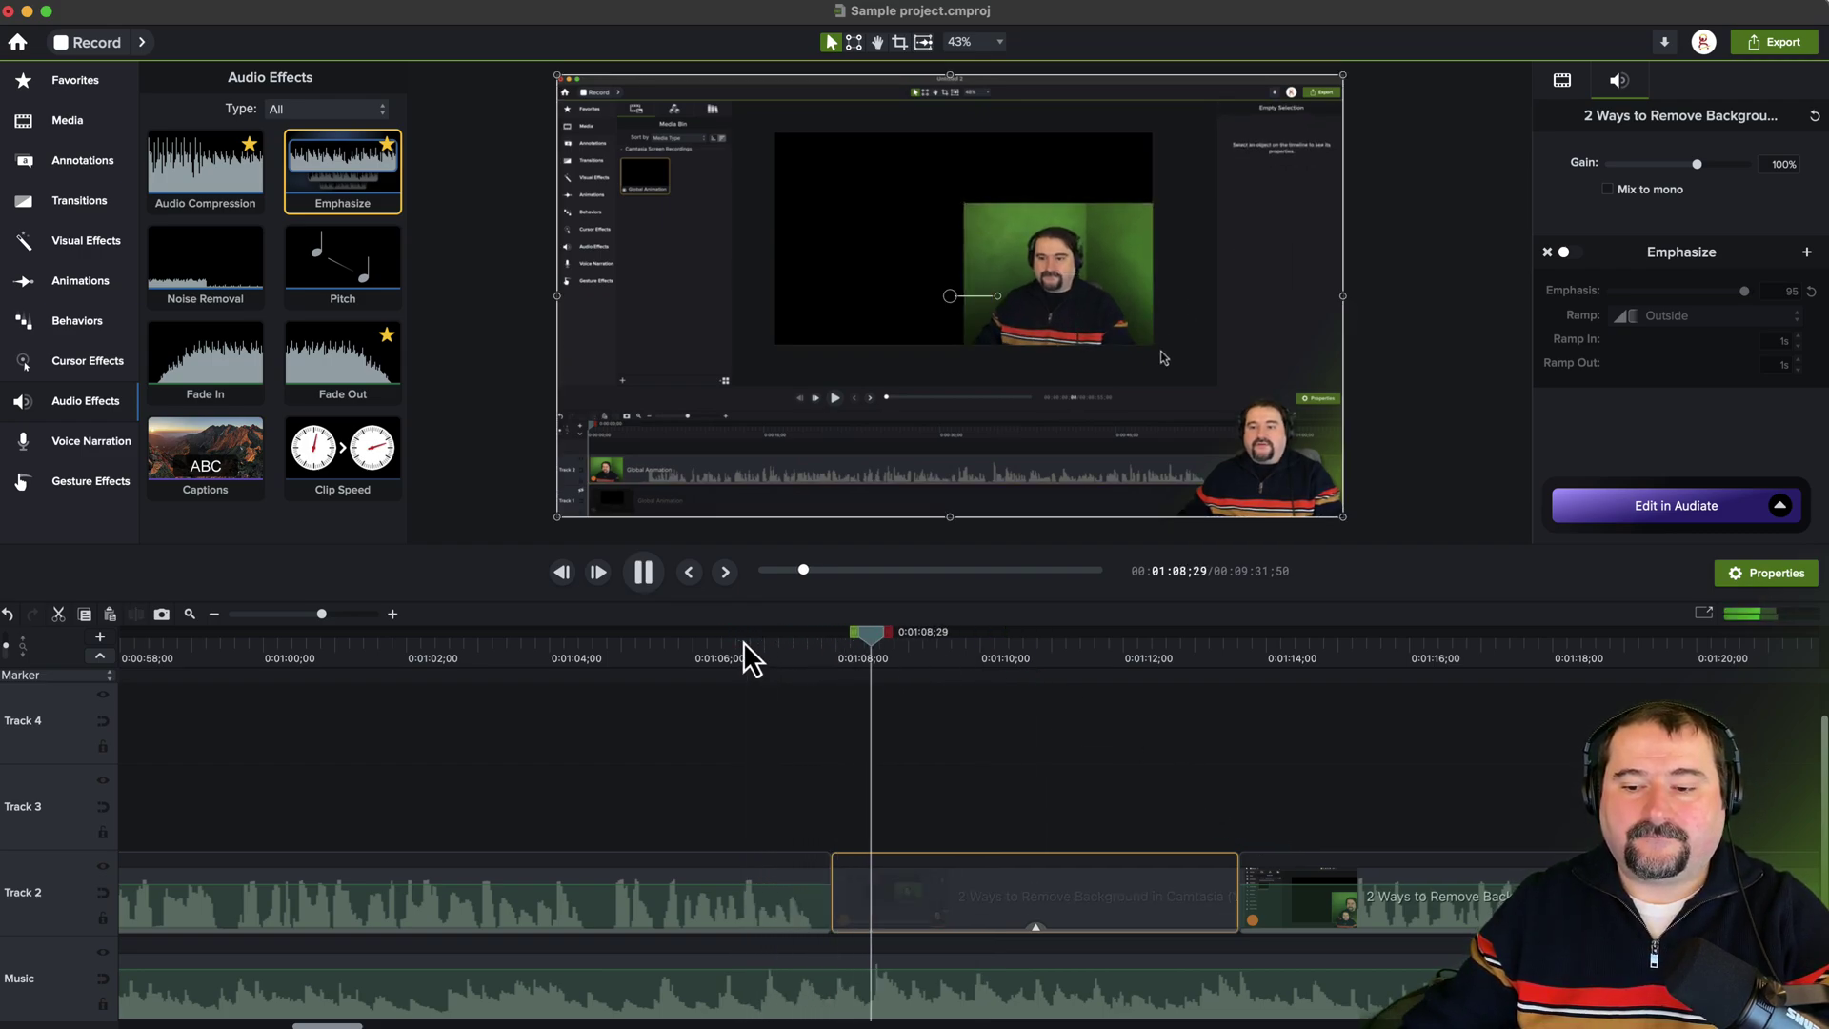
key("space")
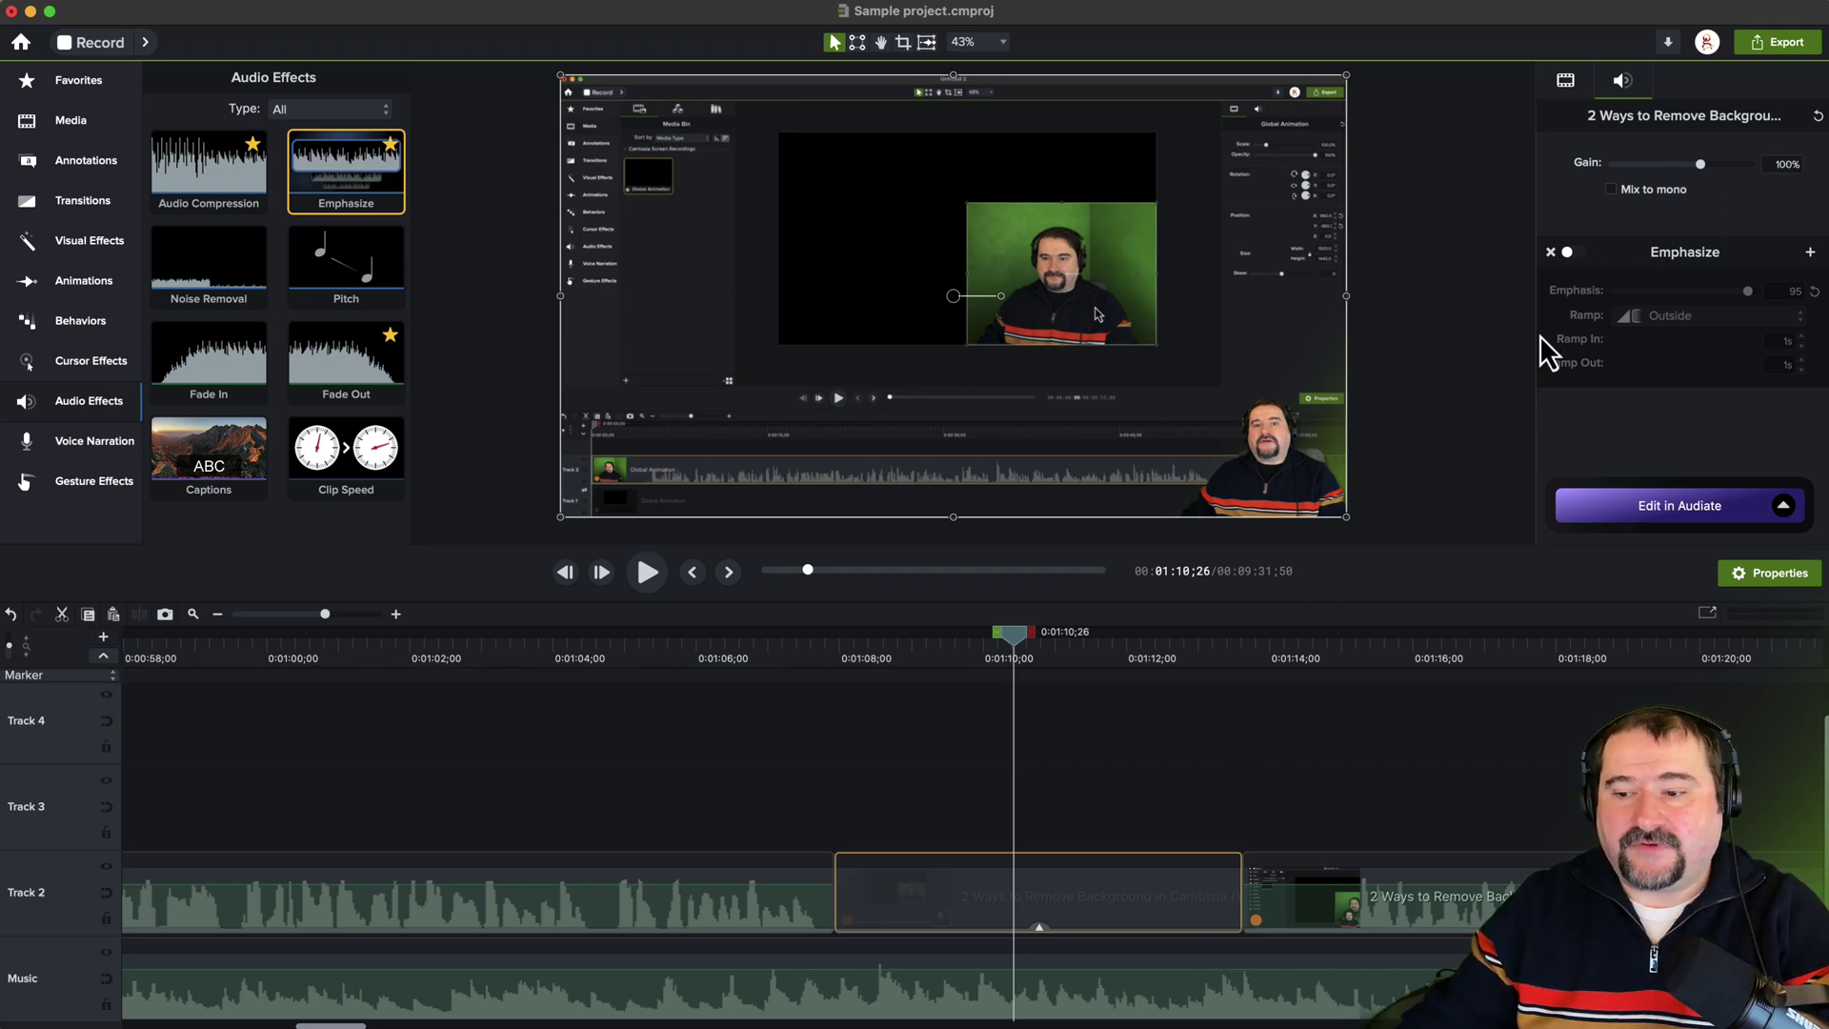
Step: Place the playhead at 1:06;45 and select the Sunset Twang music clip
left_click(751, 724)
left_click(756, 919)
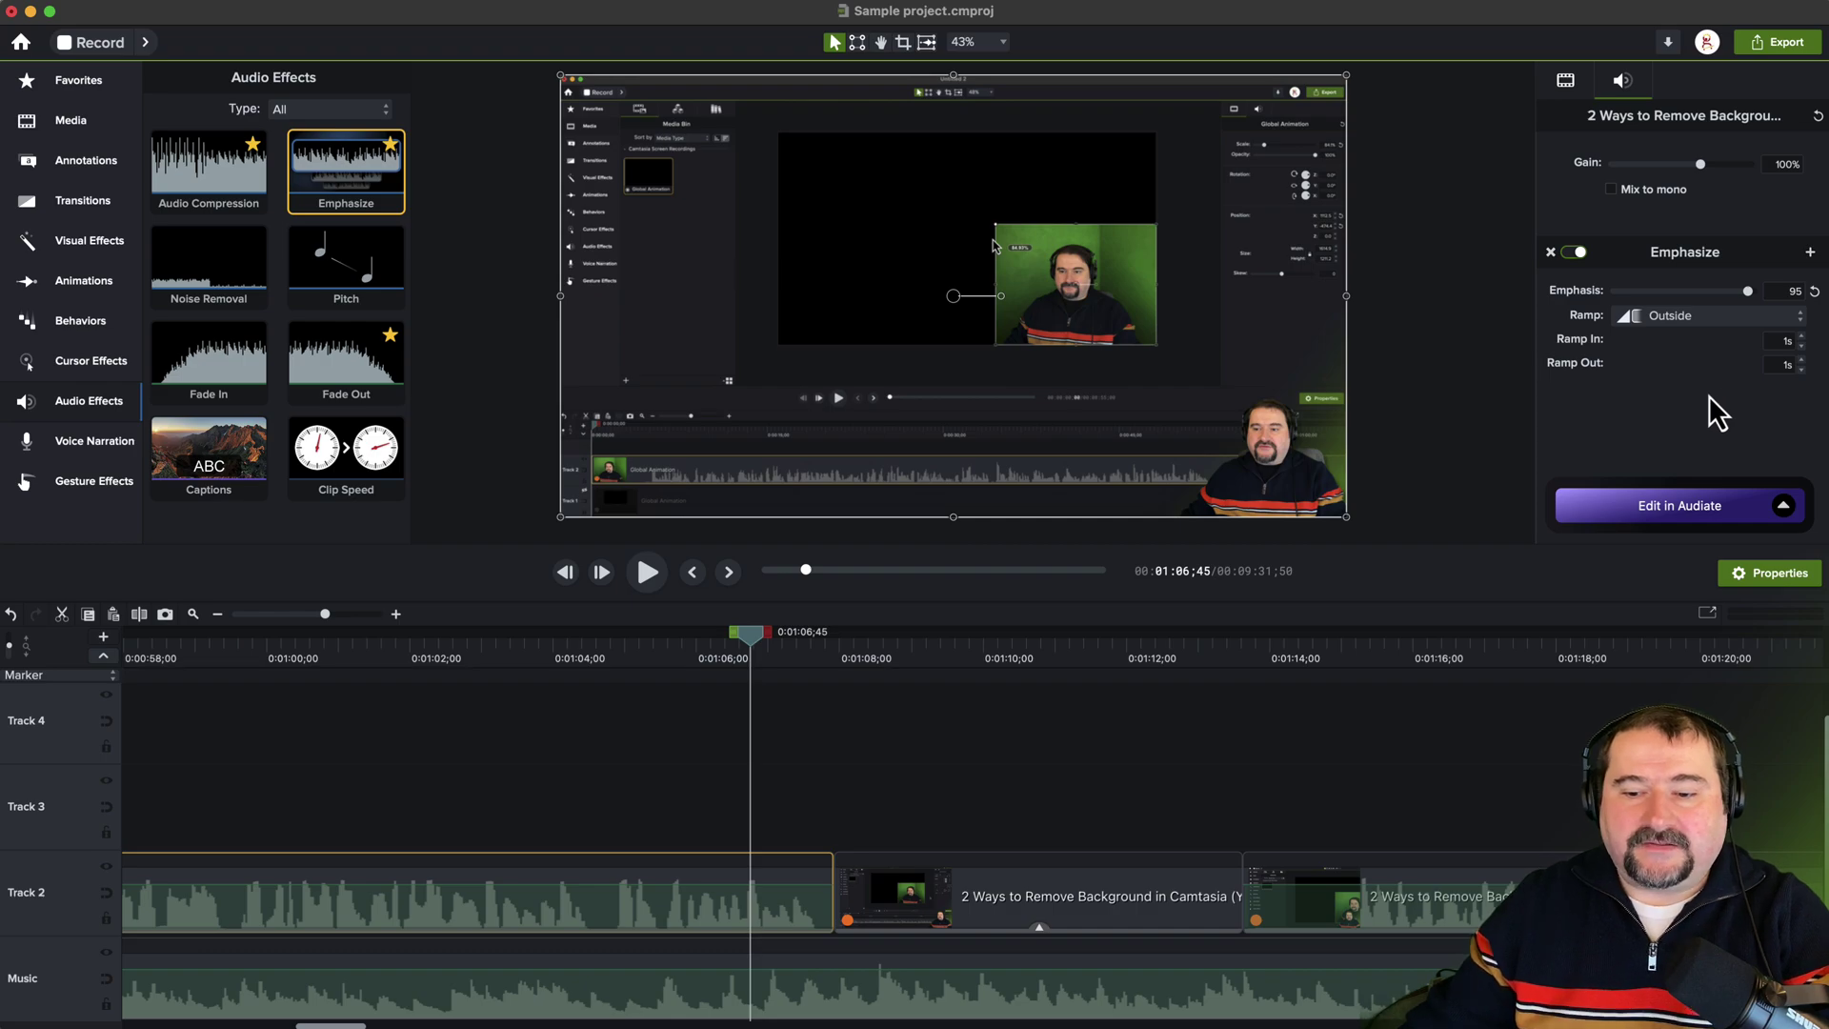
left_click(609, 998)
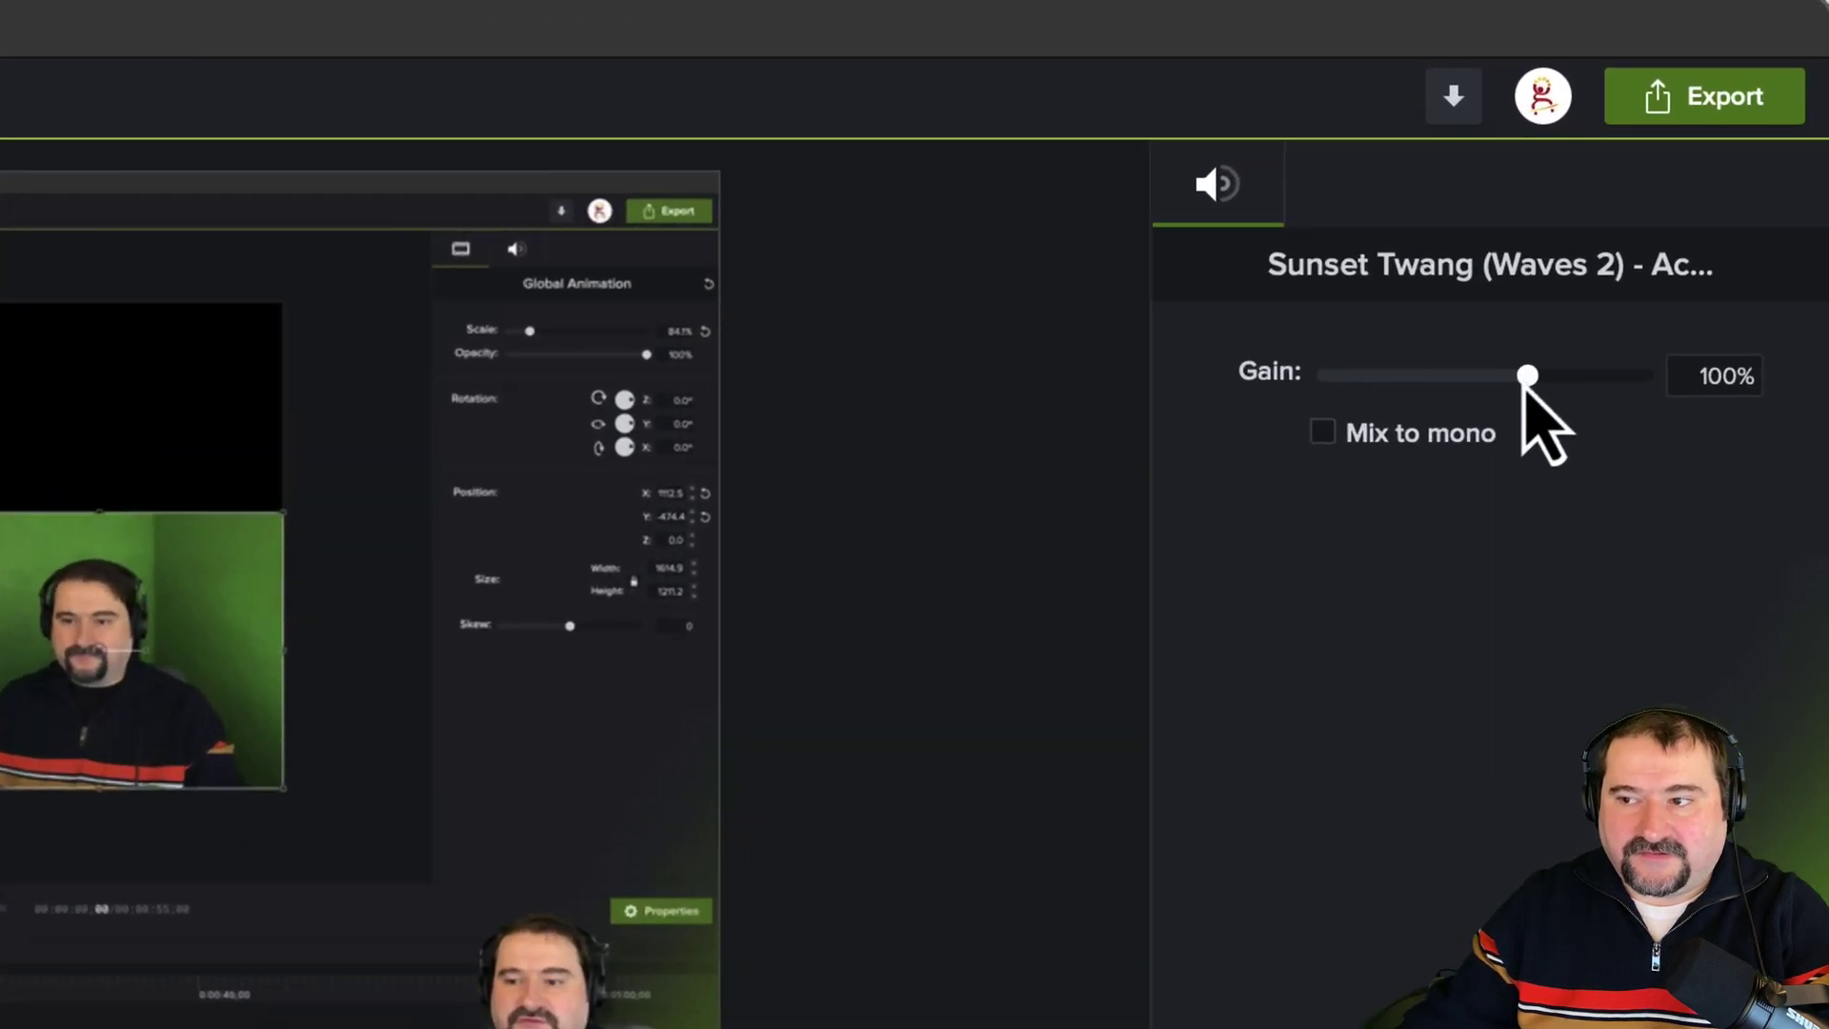
Step: Adjust the music clip's Gain slider, settling at 110%
left_click_drag(1700, 164, 1718, 165)
left_click_drag(1559, 394, 1592, 393)
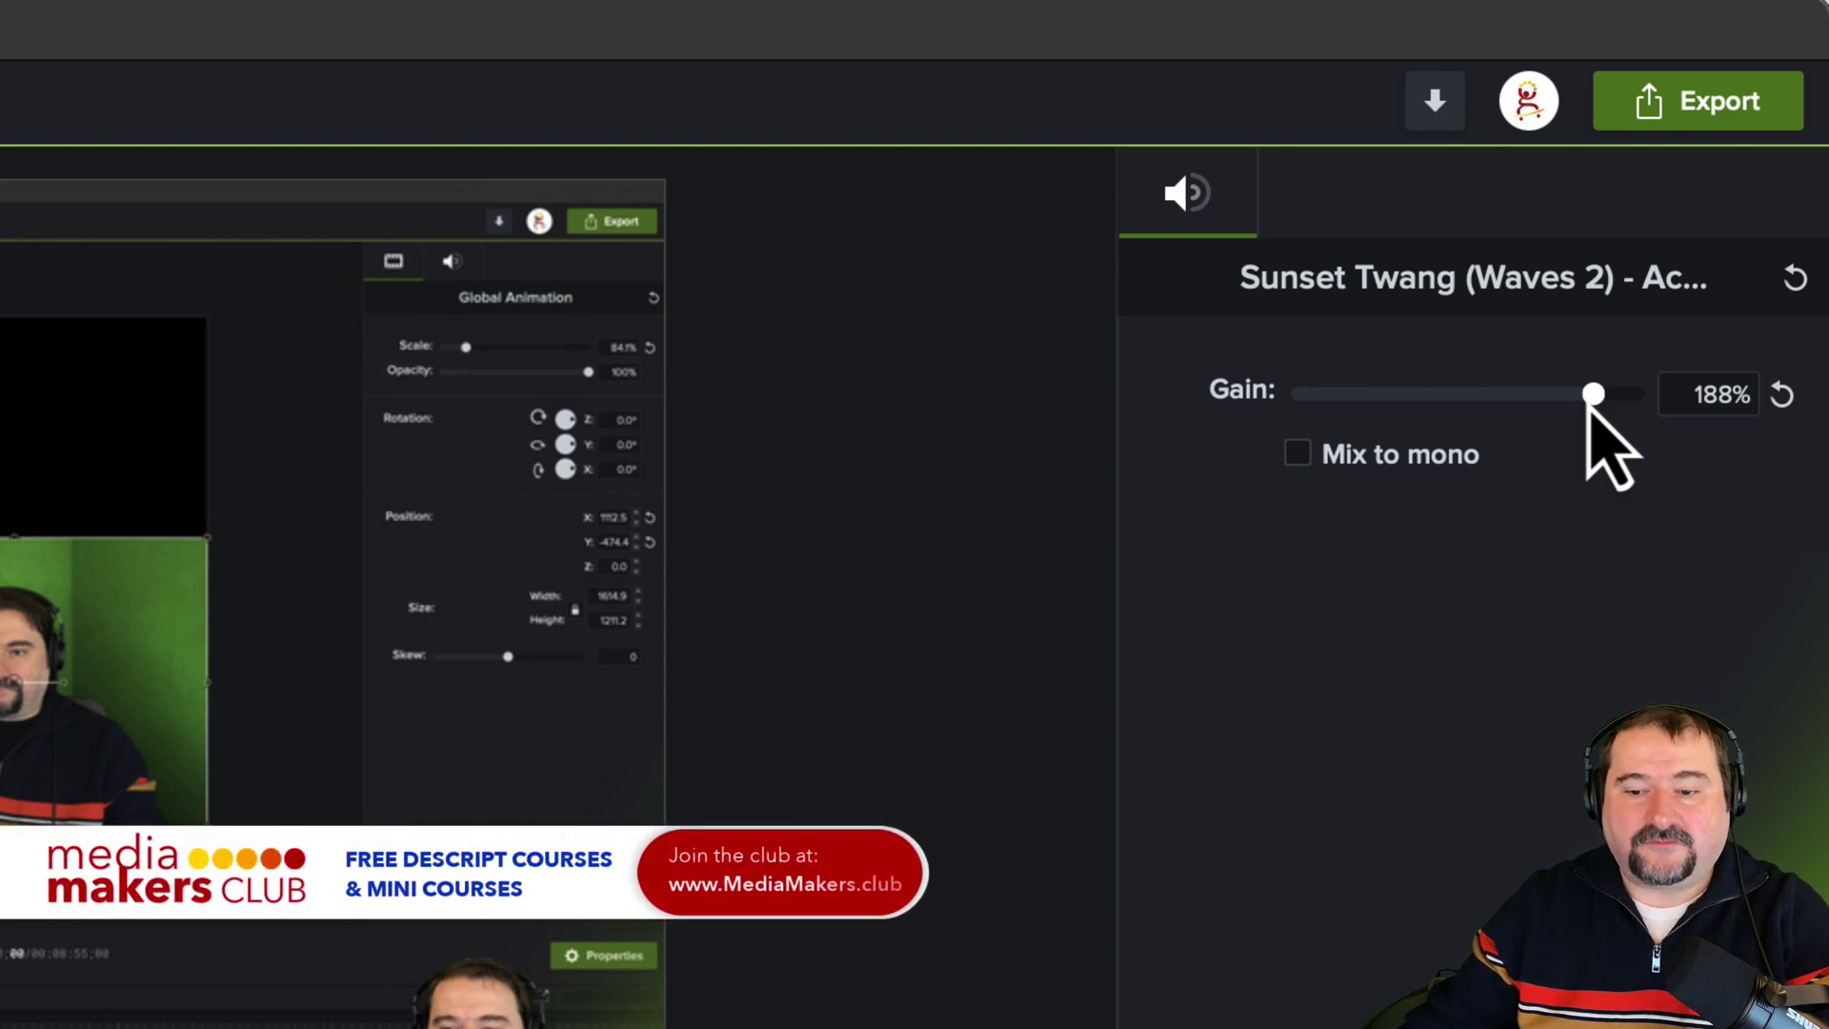
left_click_drag(1587, 408, 1516, 412)
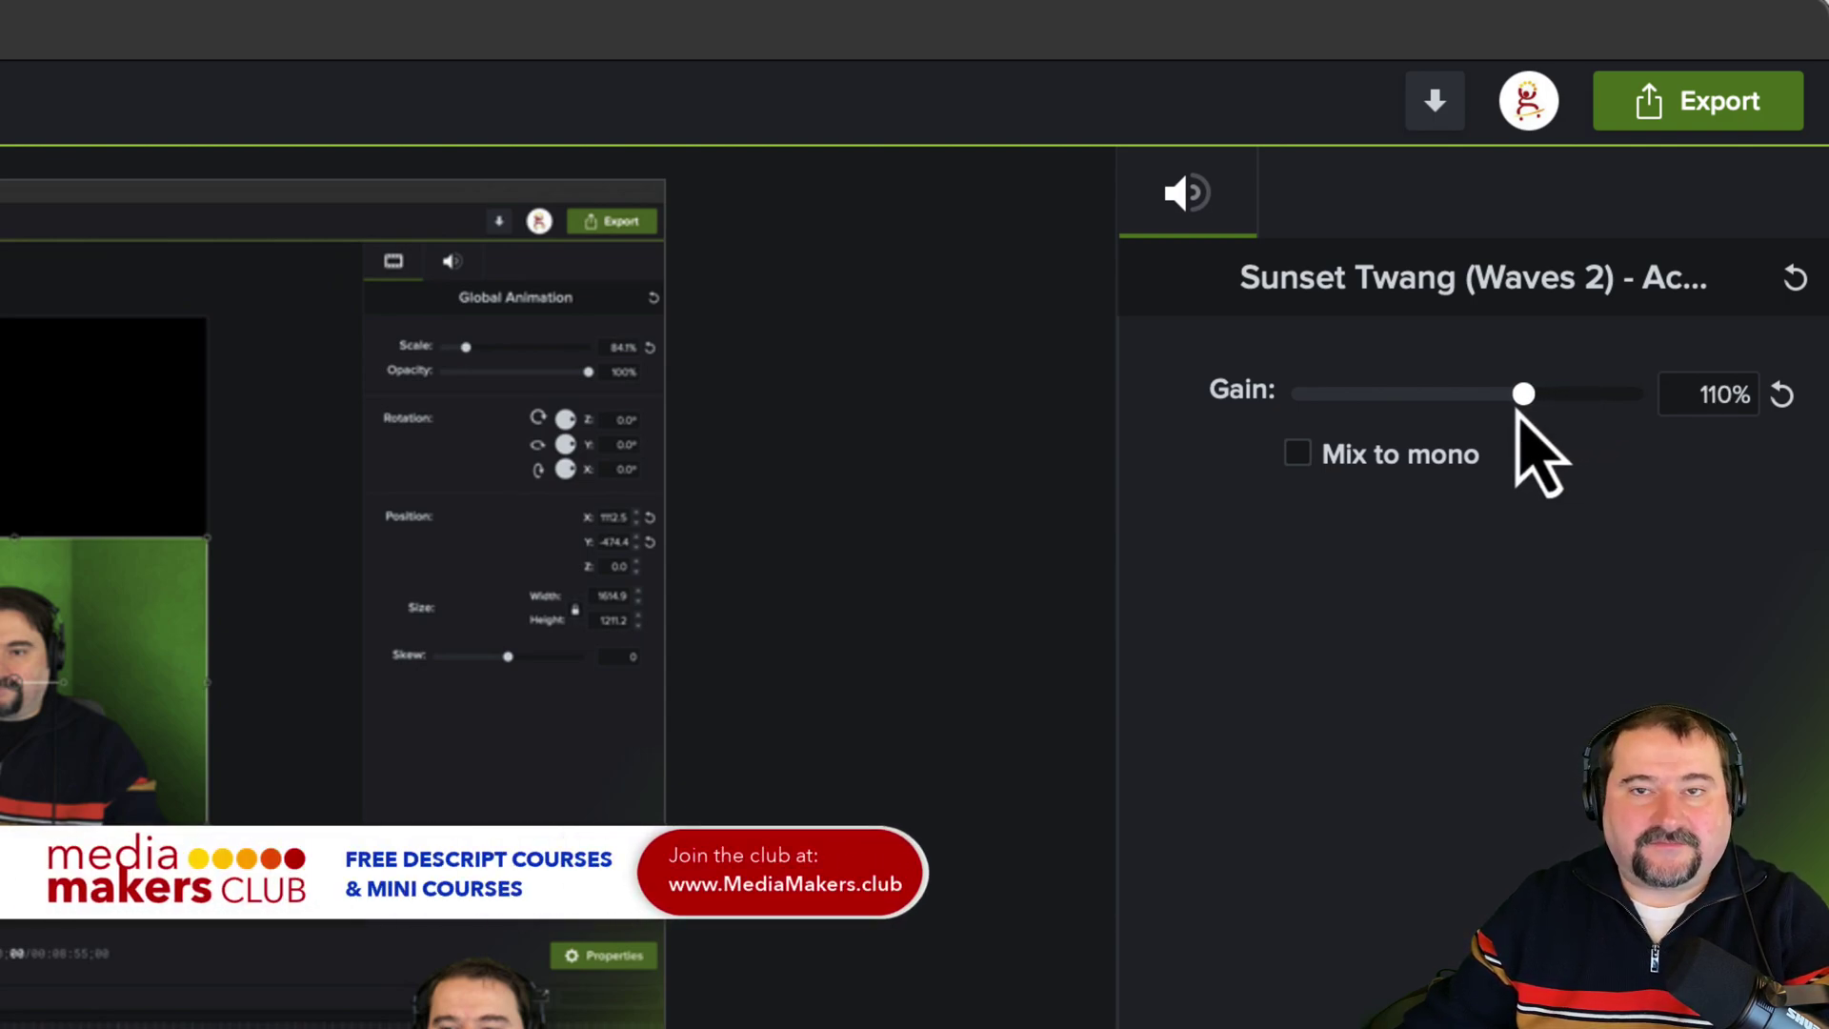